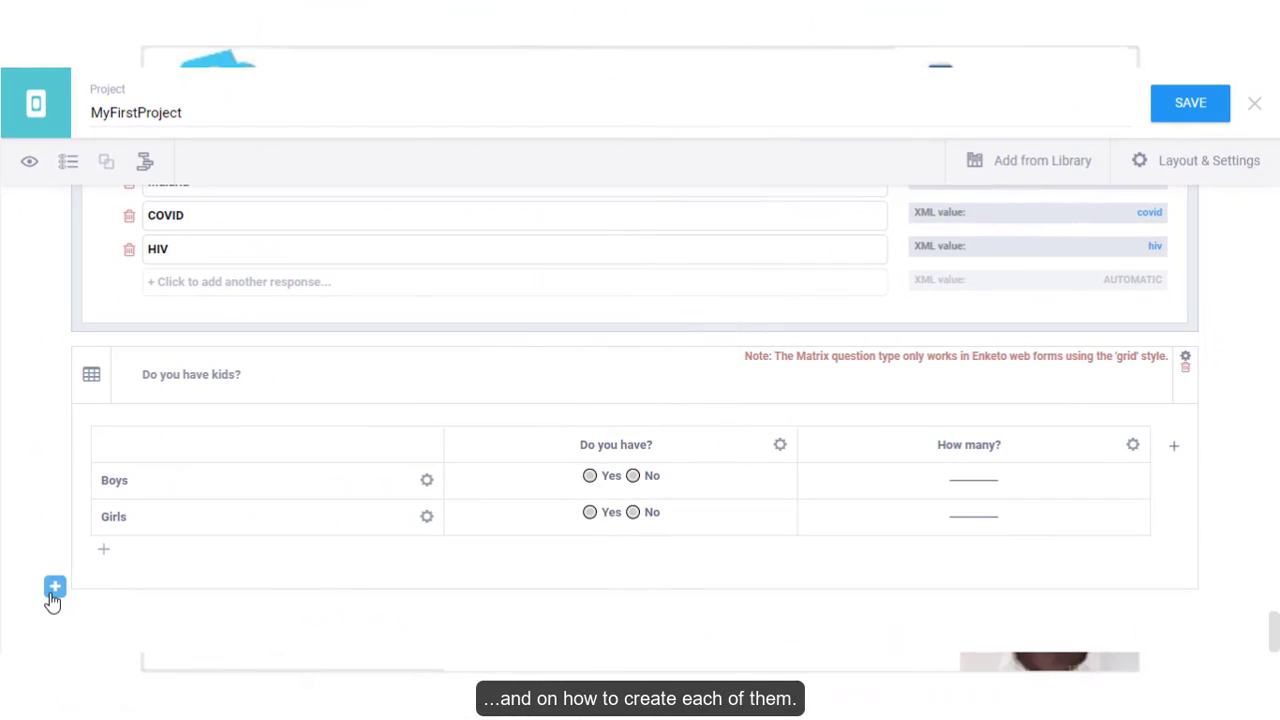
- Scroll through the AEFI reporting form in Word to the end of its field-description table
click(54, 588)
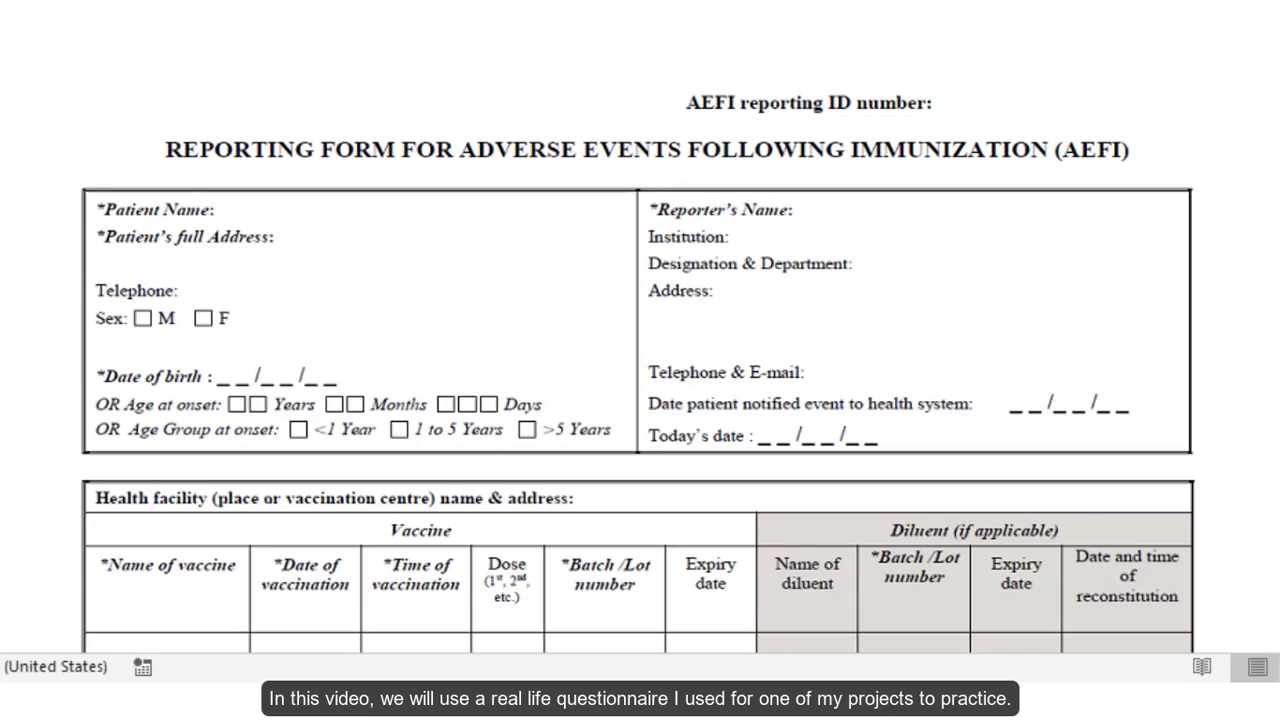
scroll(640, 400, down, 5)
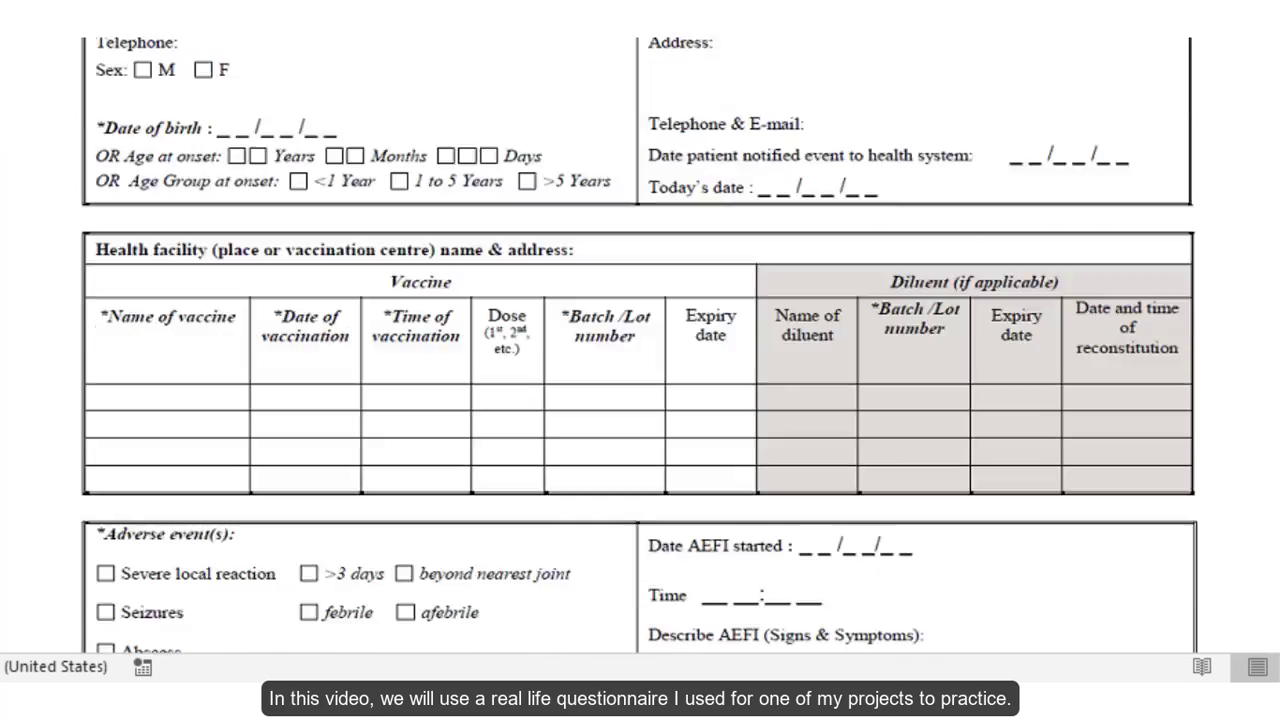
scroll(640, 350, down, 8)
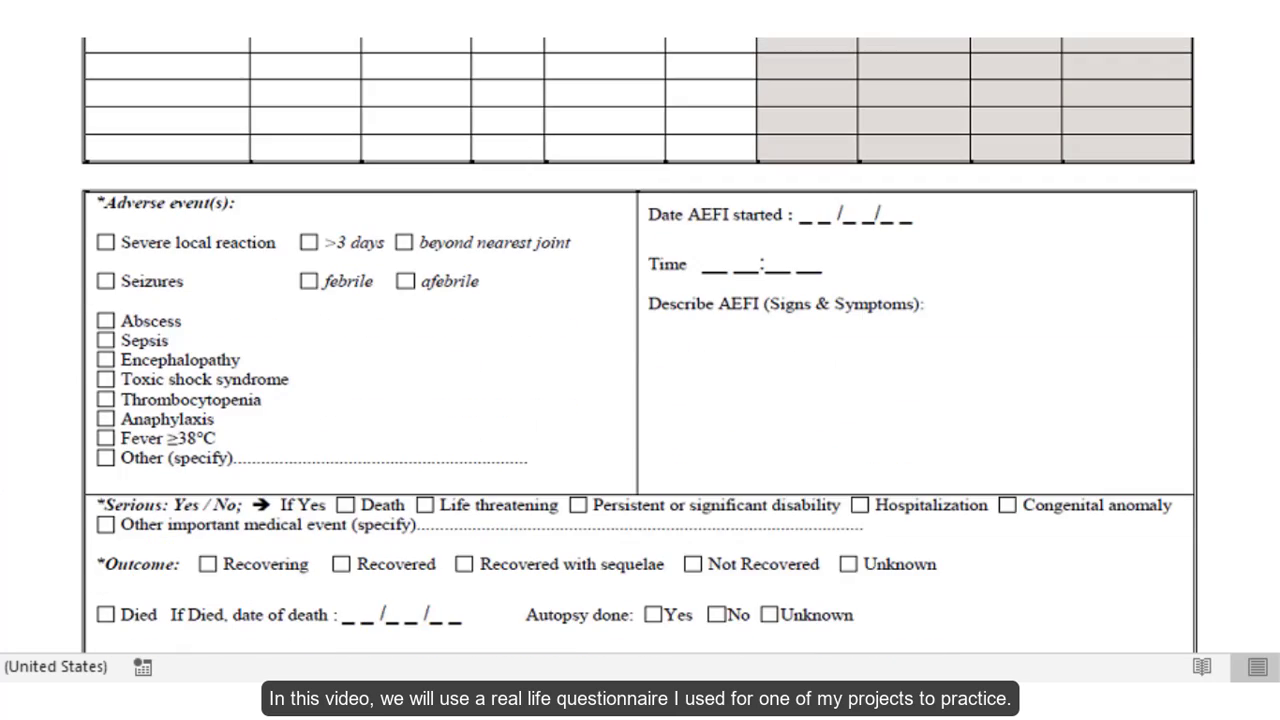
scroll(640, 360, down, 13)
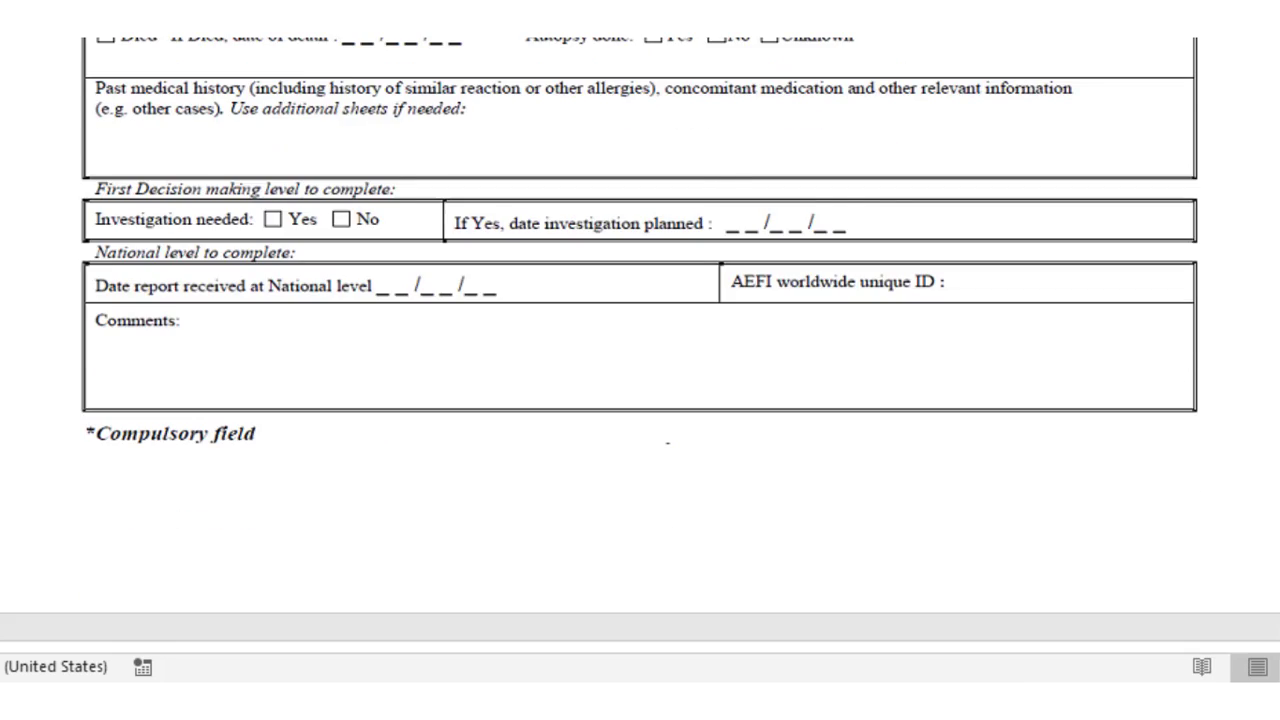
scroll(640, 360, down, 20)
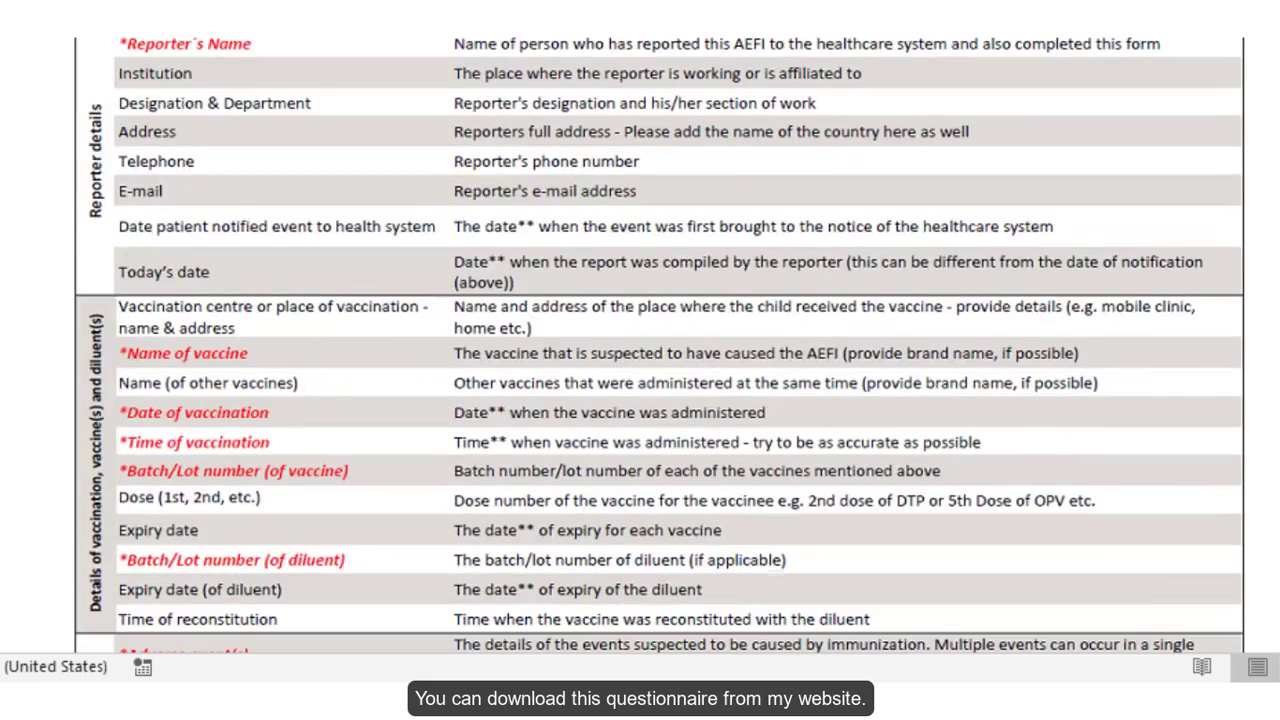
scroll(640, 360, down, 10)
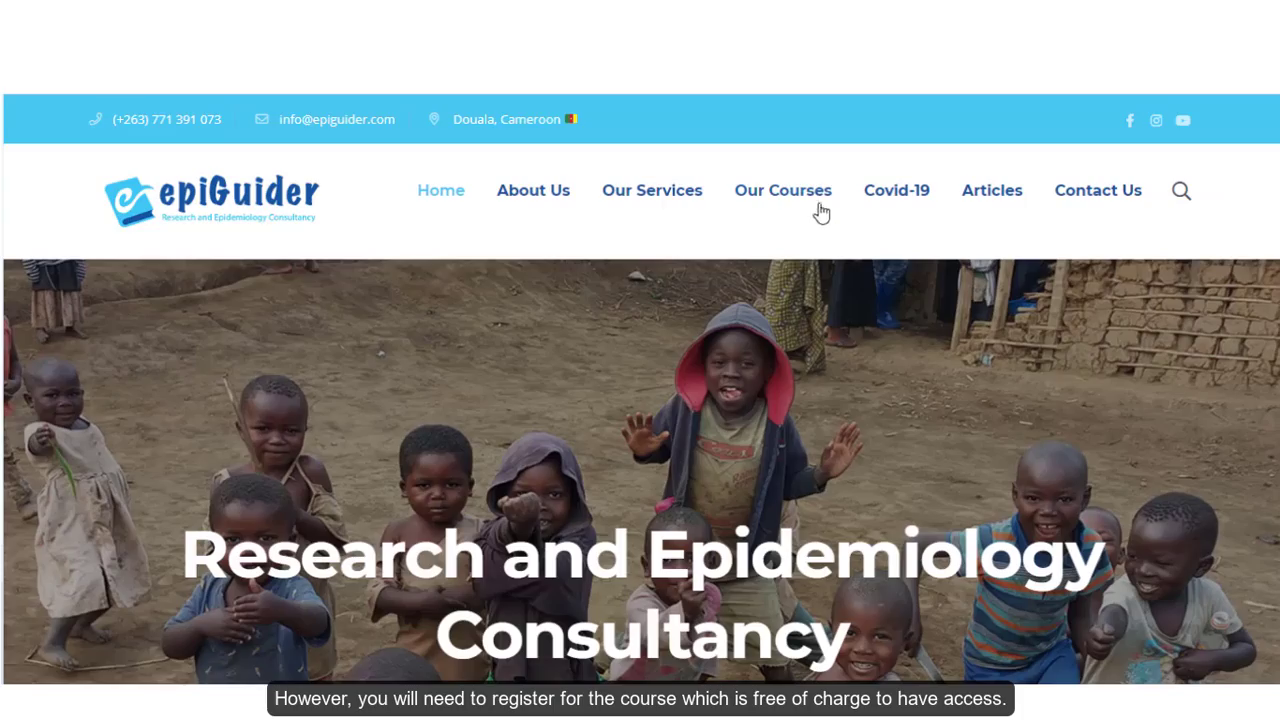
- Open the KoBoToolbox mobile data collection course from the epiGuider course list
click(821, 213)
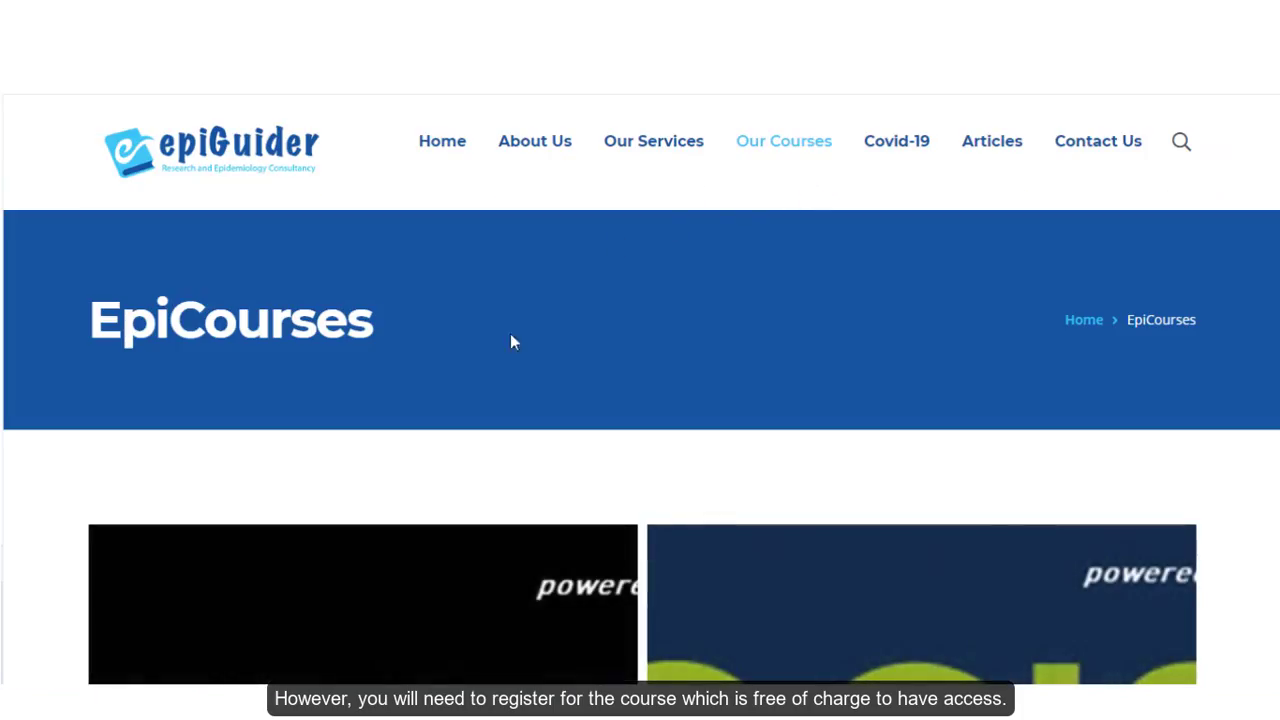
scroll(460, 390, down, 1)
scroll(426, 424, down, 6)
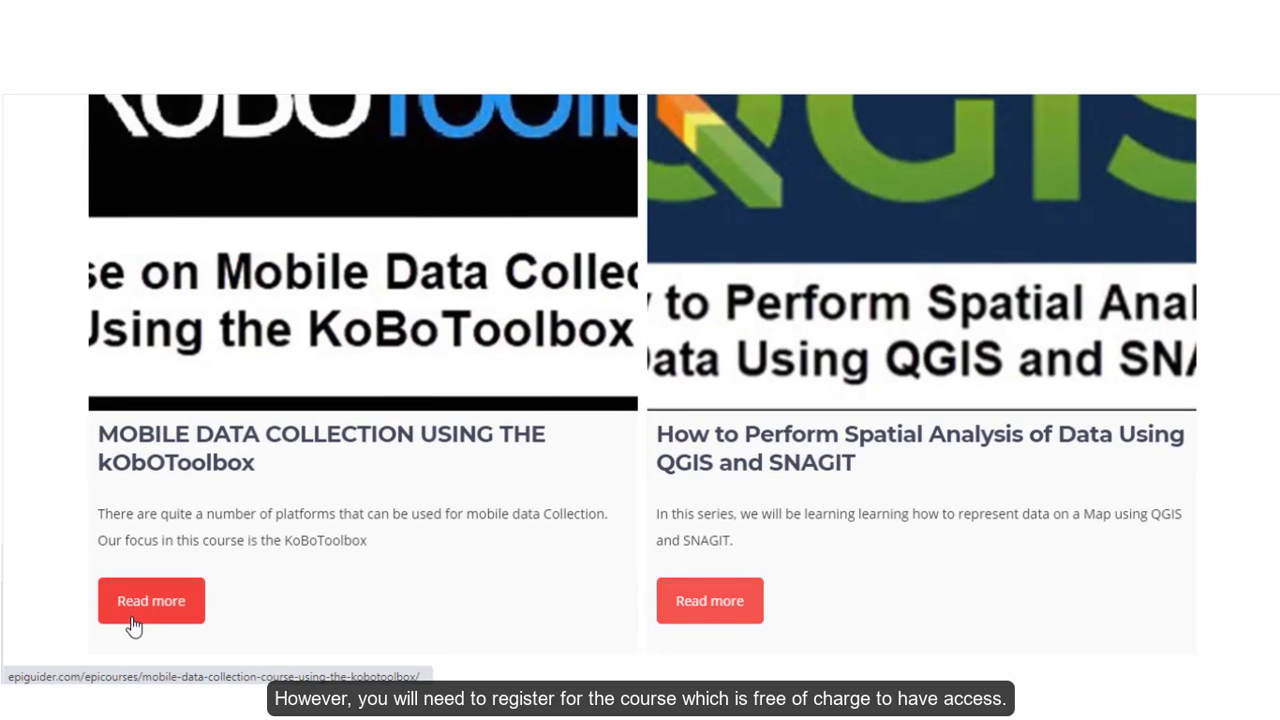
click(146, 613)
- Look through the example WHO COVID-19 confirmed case report form preview
scroll(266, 586, down, 10)
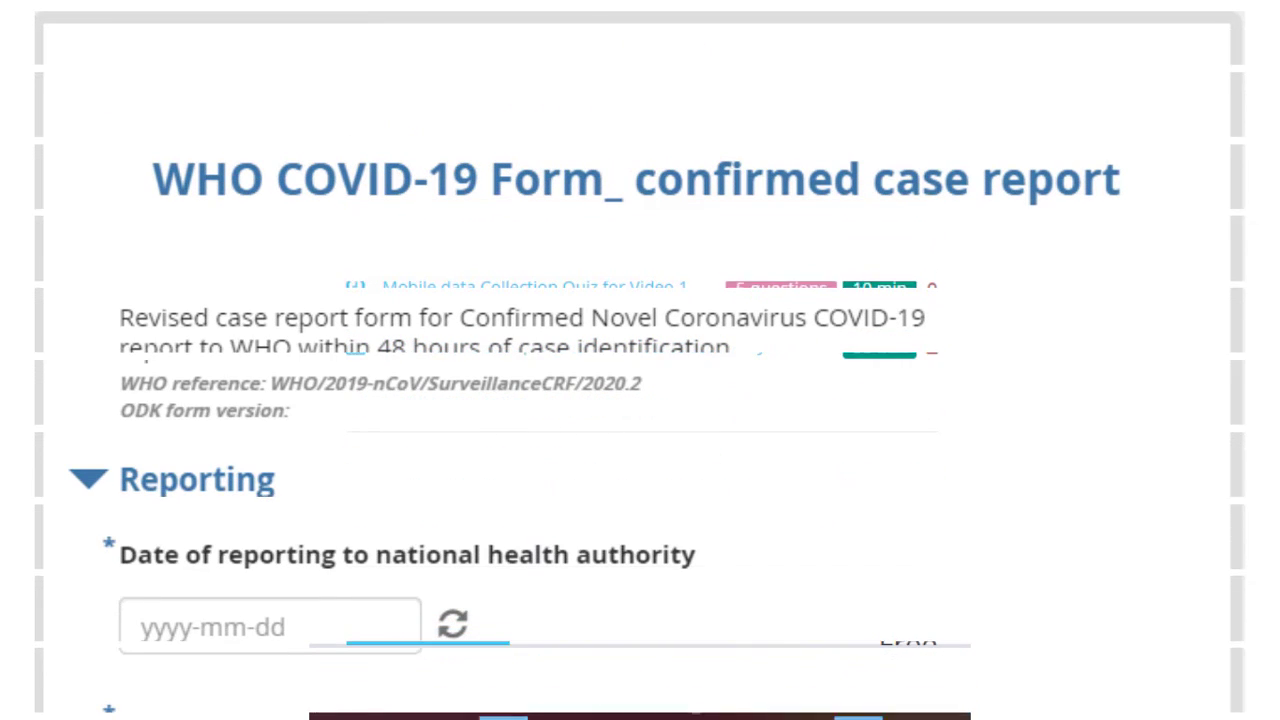
scroll(636, 365, down, 3)
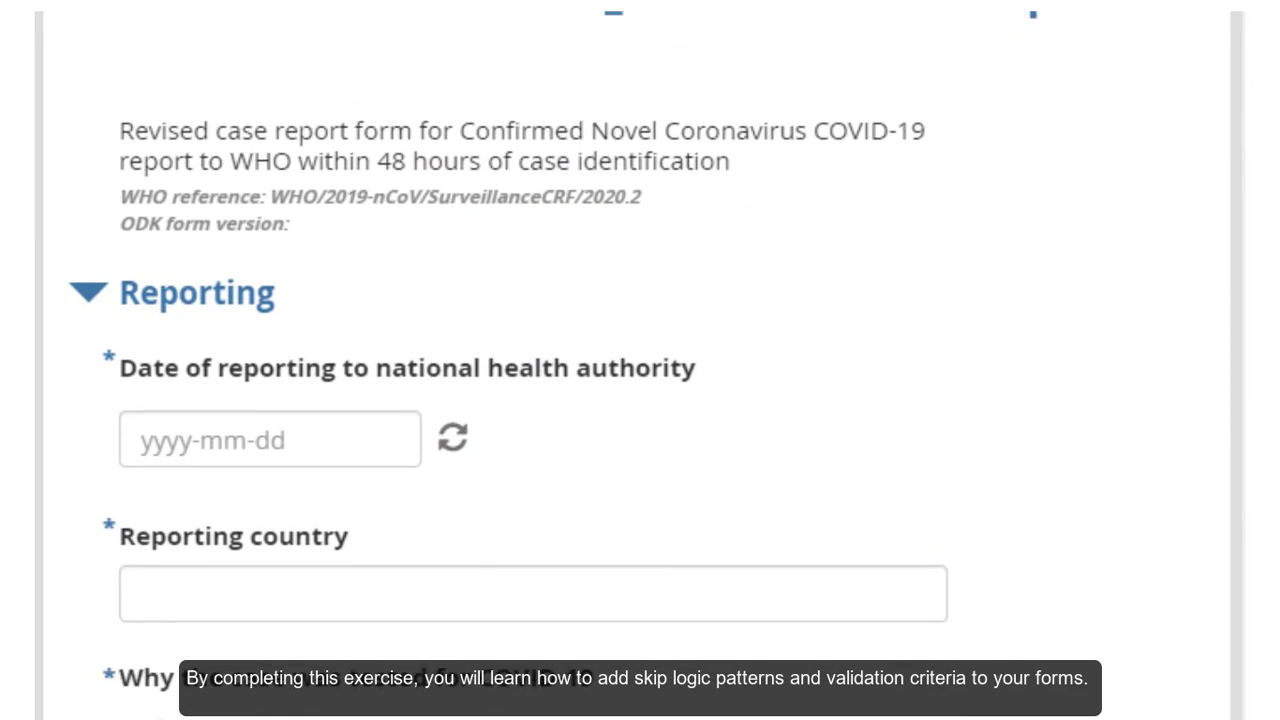
scroll(636, 365, down, 5)
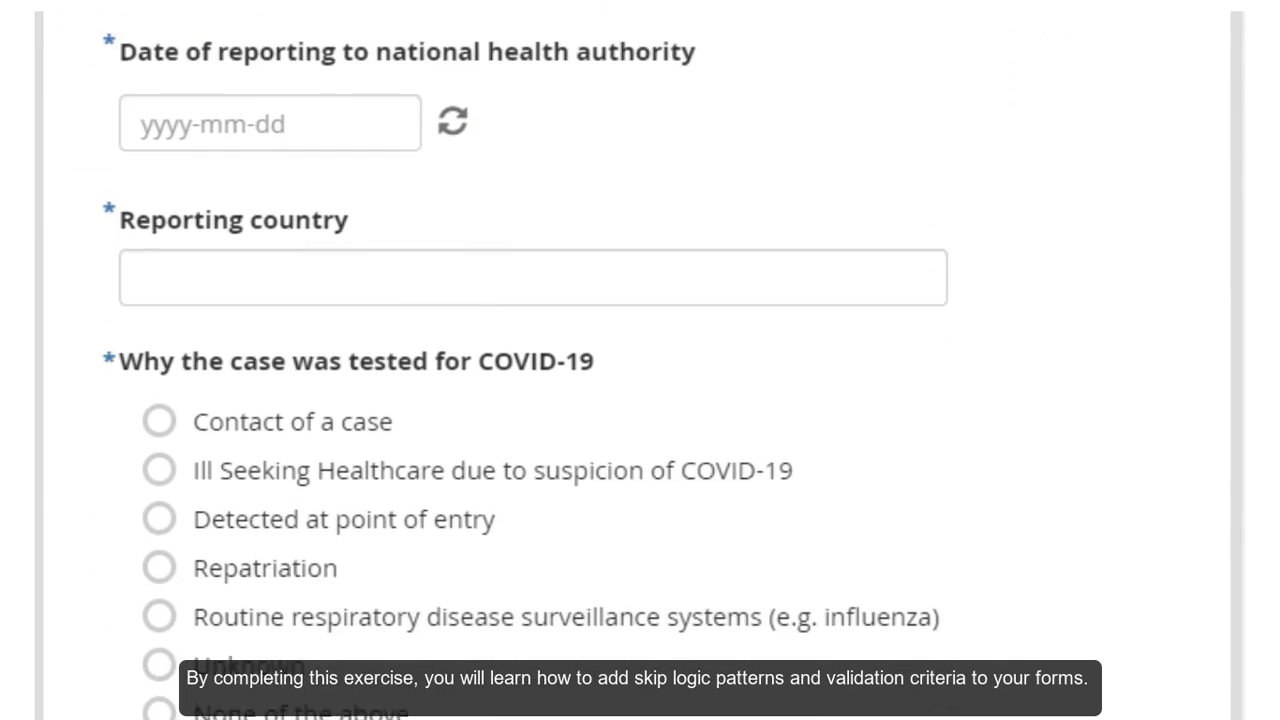
scroll(636, 365, down, 5)
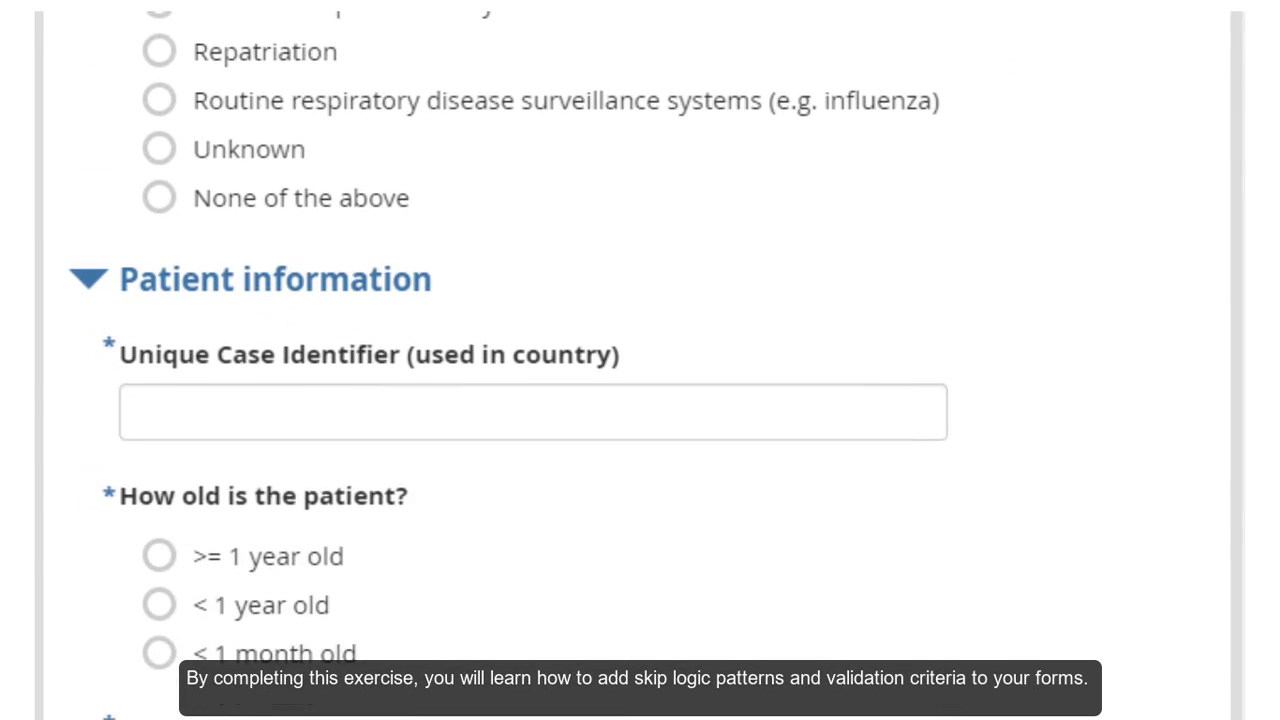
scroll(636, 365, down, 6)
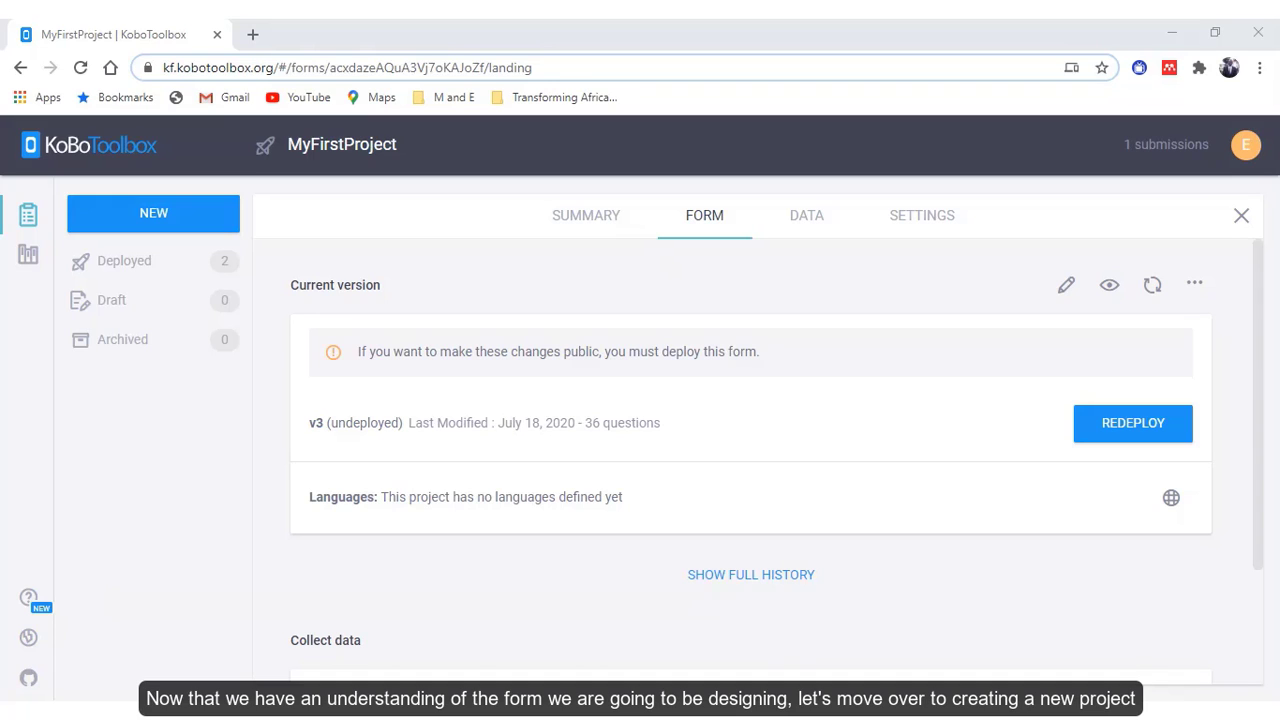
- Start a new project from scratch, named with the pasted AEFI reporting form title without quotes
click(152, 212)
click(474, 420)
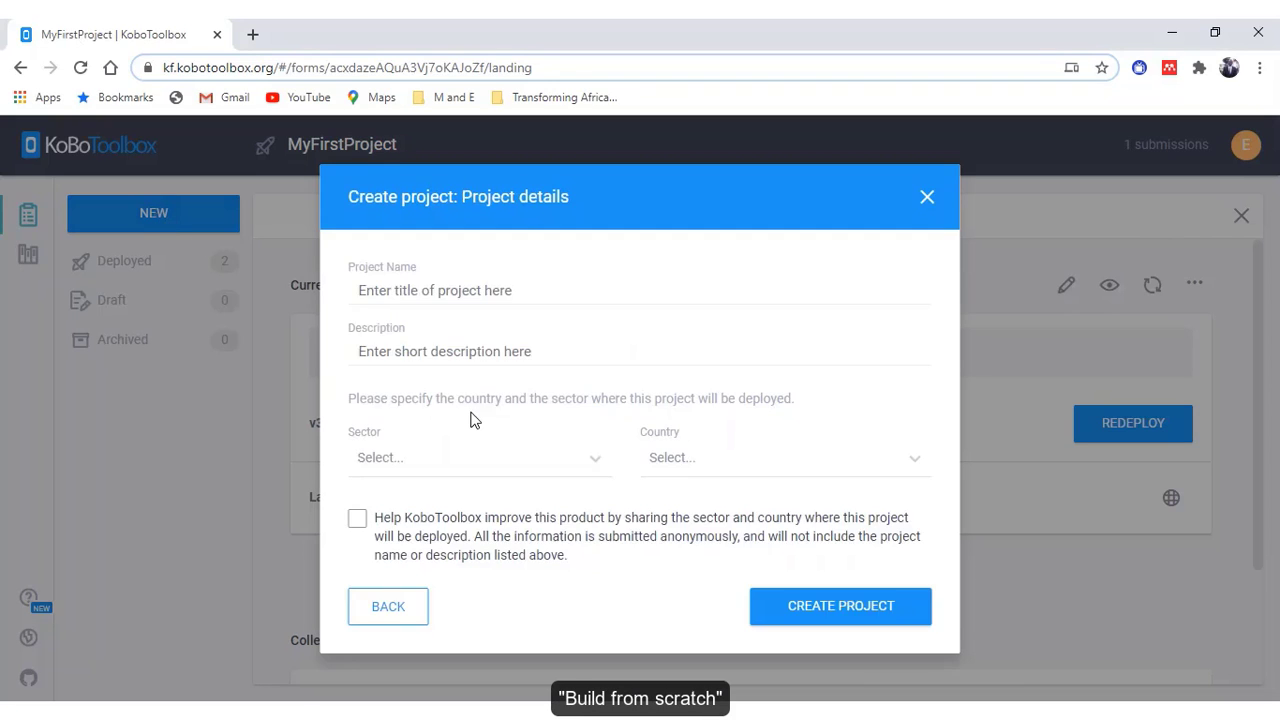
right_click(362, 290)
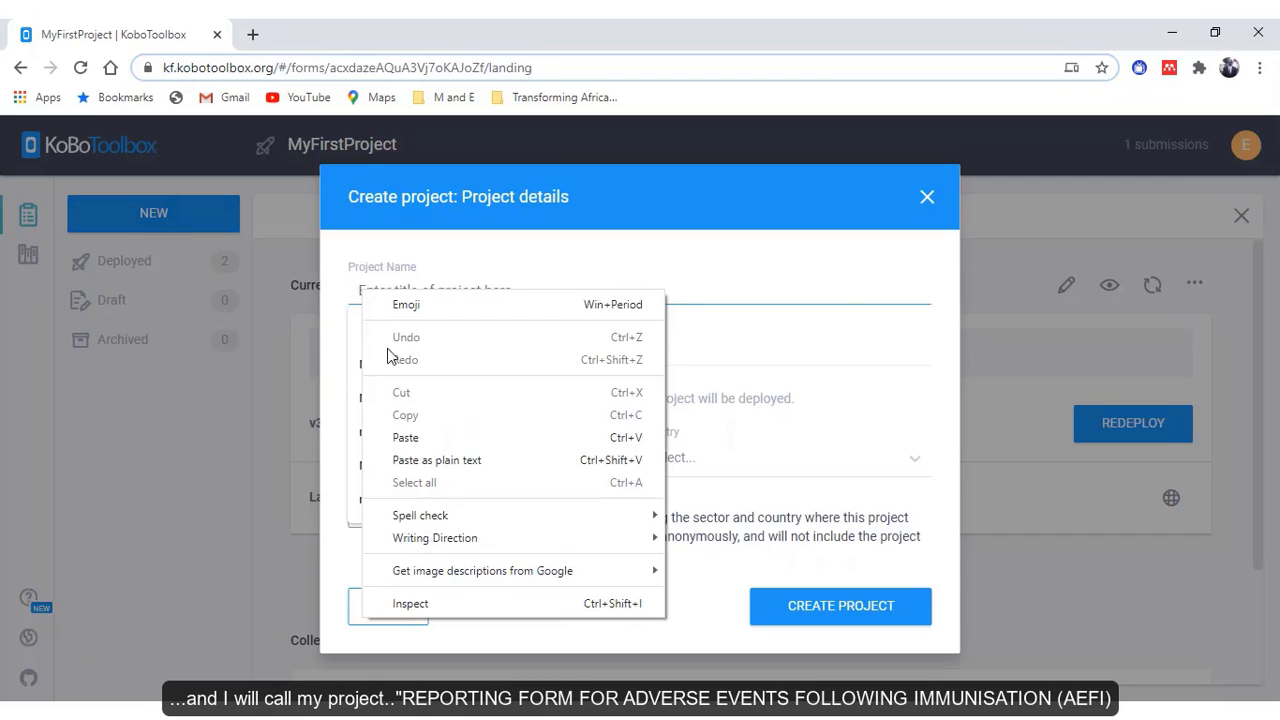
click(409, 434)
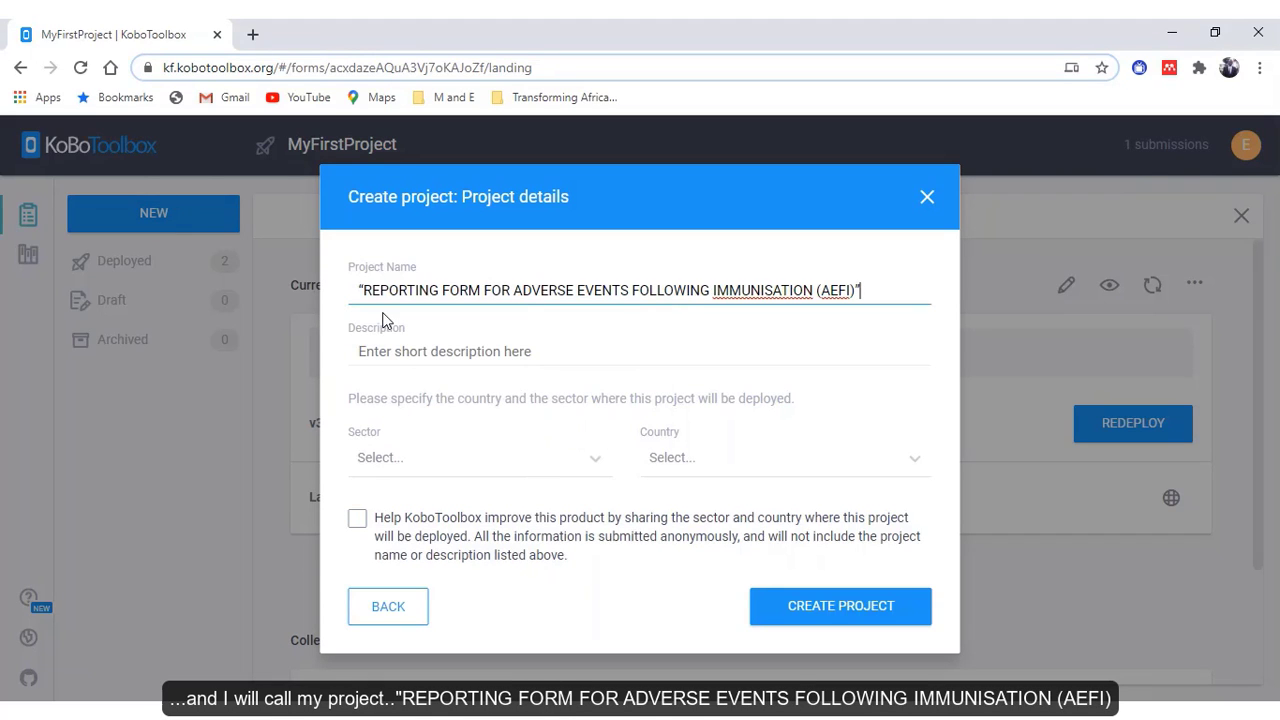
click(364, 287)
key(BackSpace)
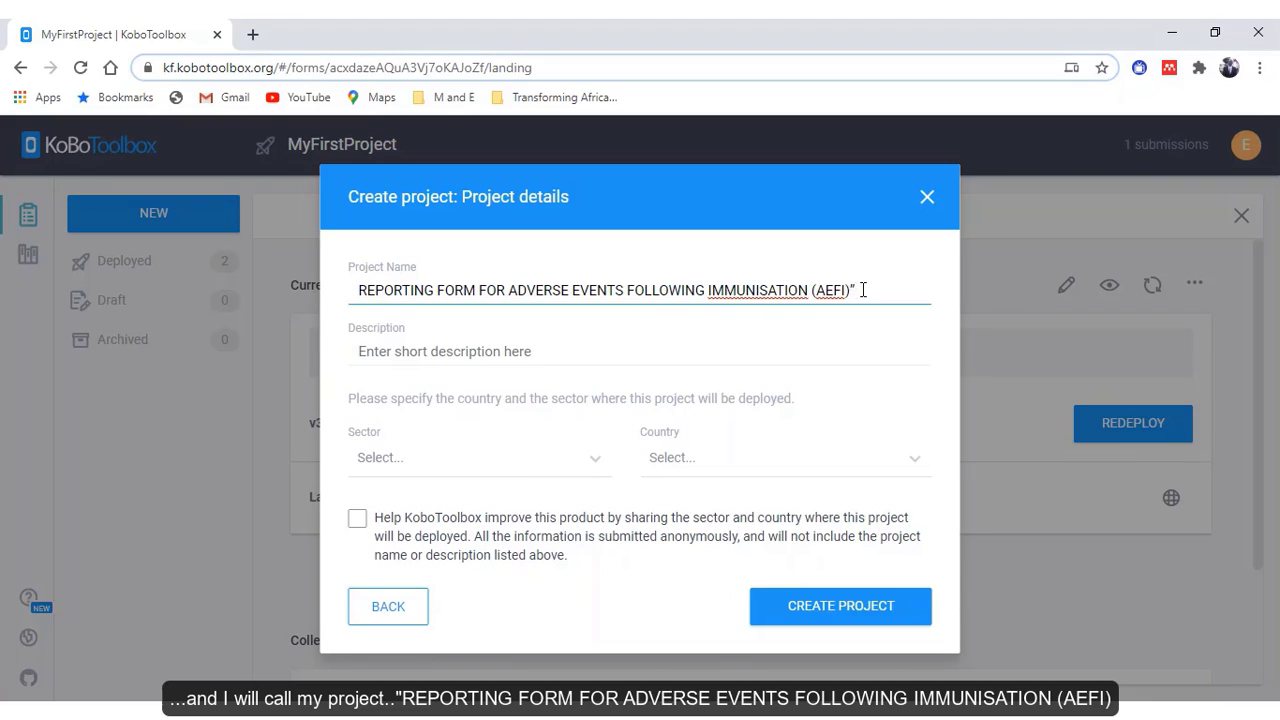
click(862, 290)
key(BackSpace)
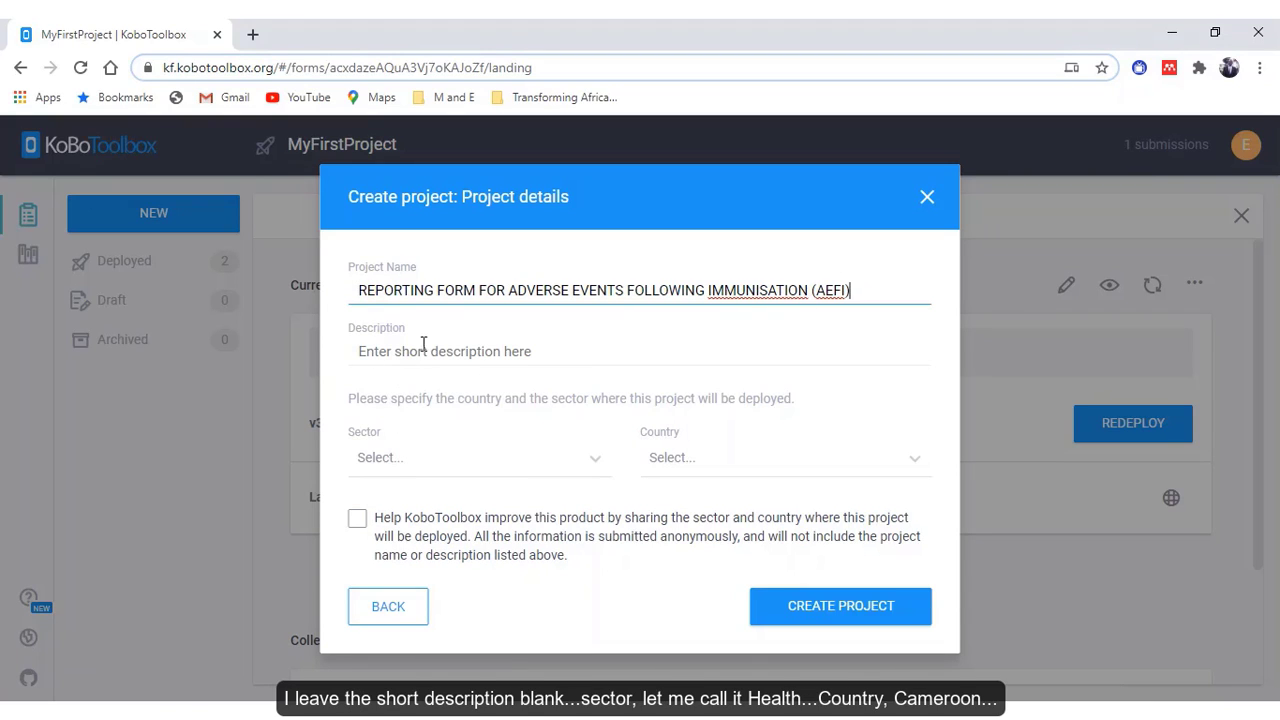
- Set sector to Health Services / Public Health and country to Cameroon, and agree to anonymous sharing
click(568, 460)
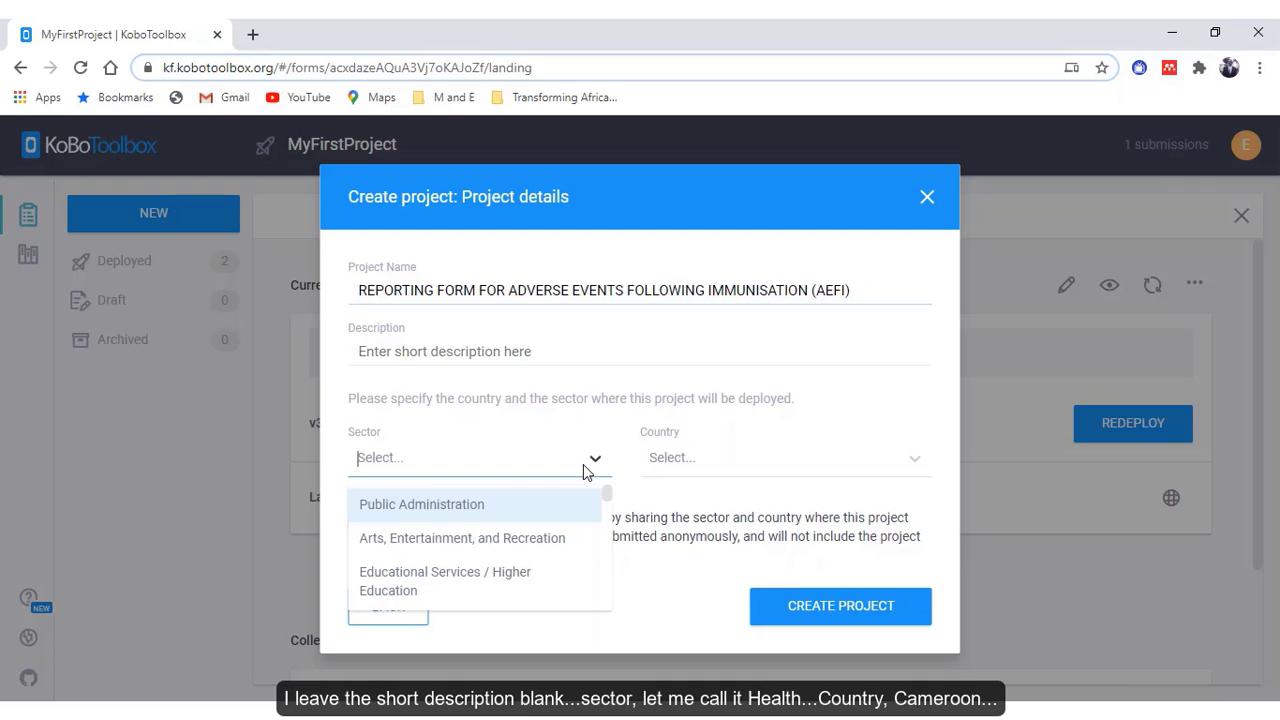
scroll(589, 526, down, 2)
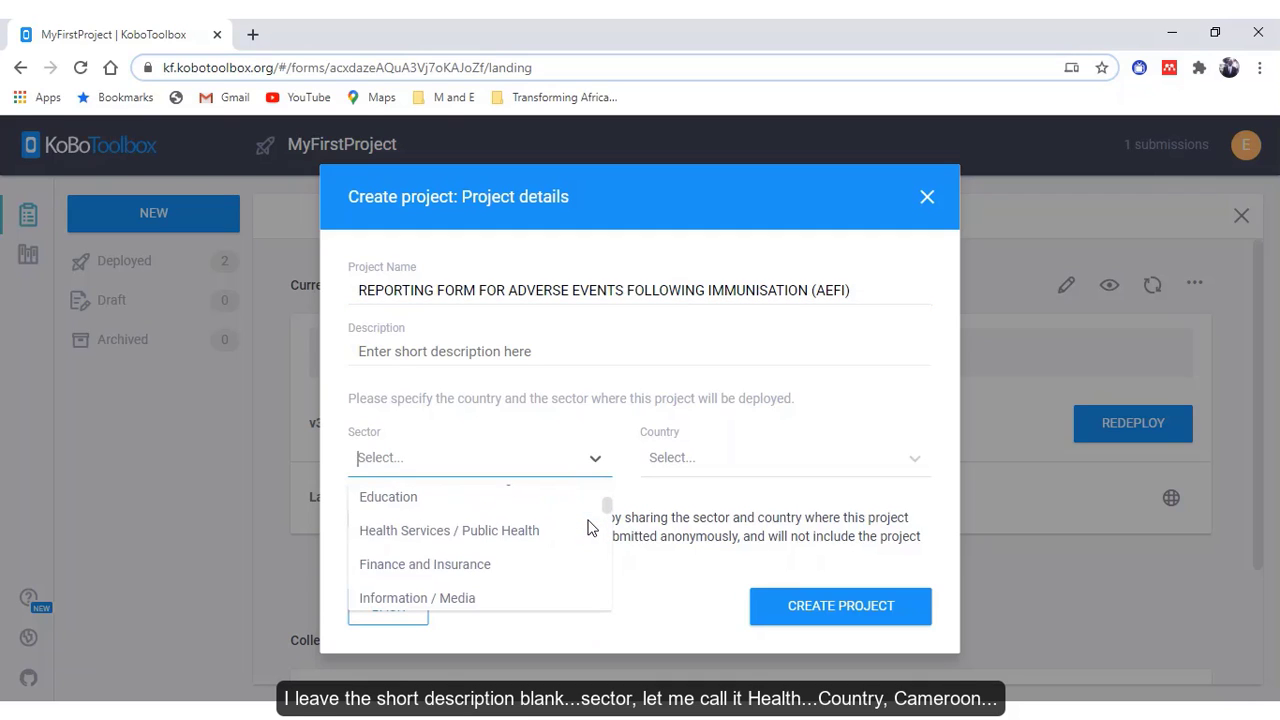
click(462, 533)
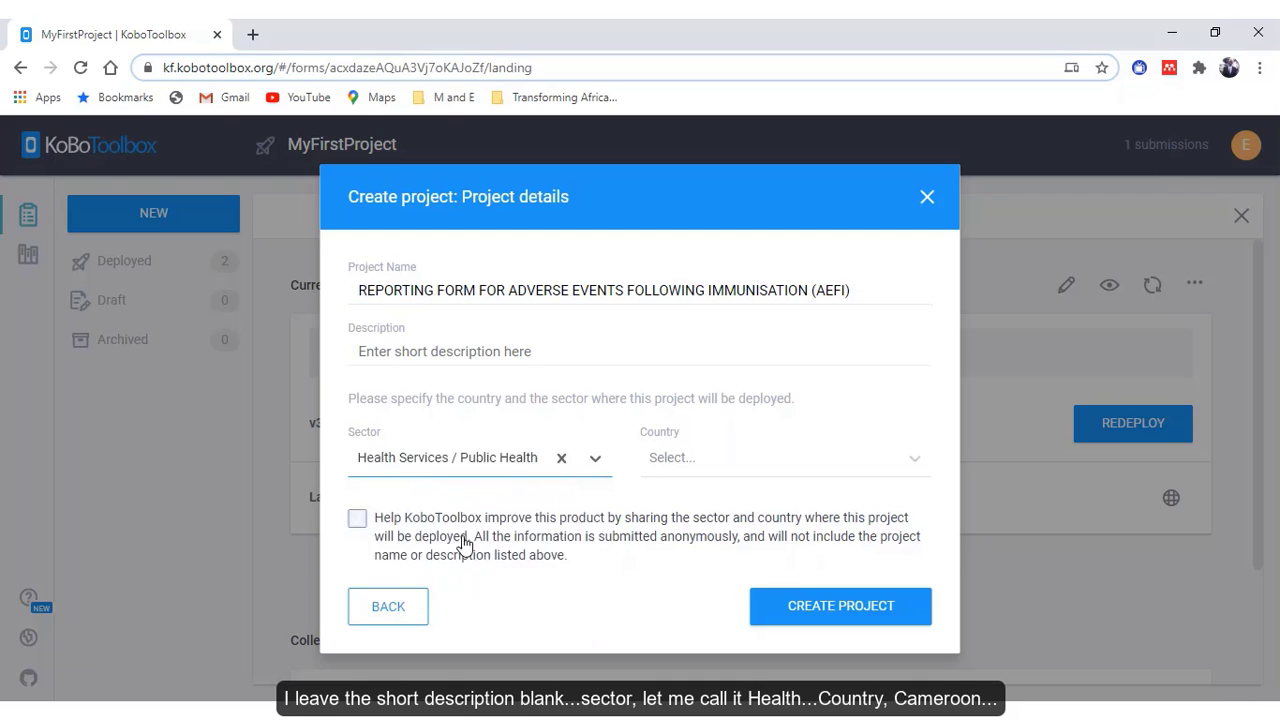
click(888, 472)
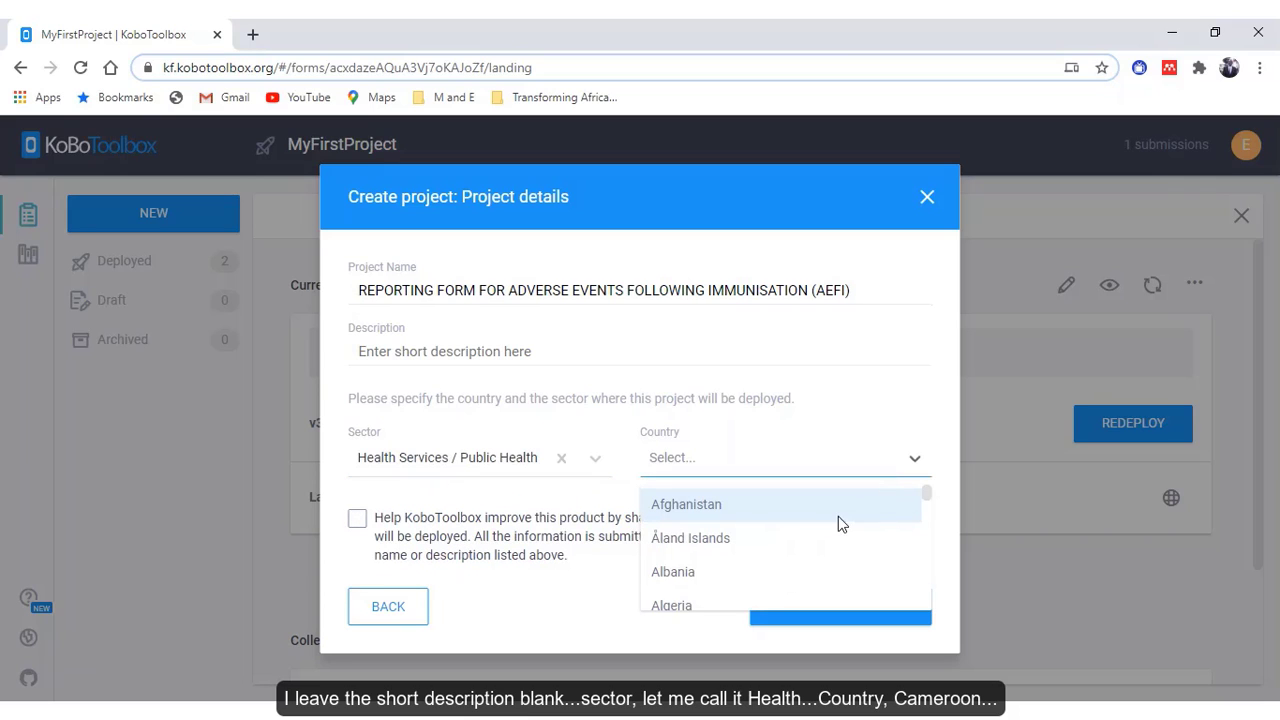
text(C)
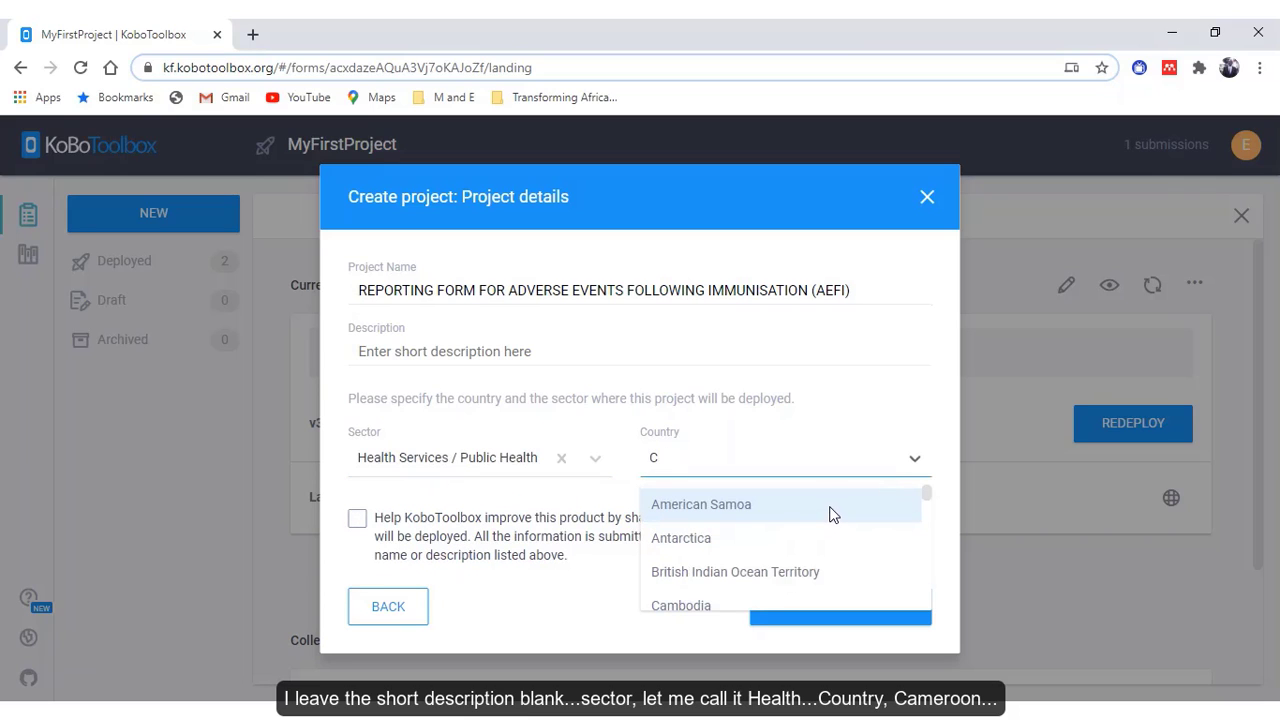
text(A)
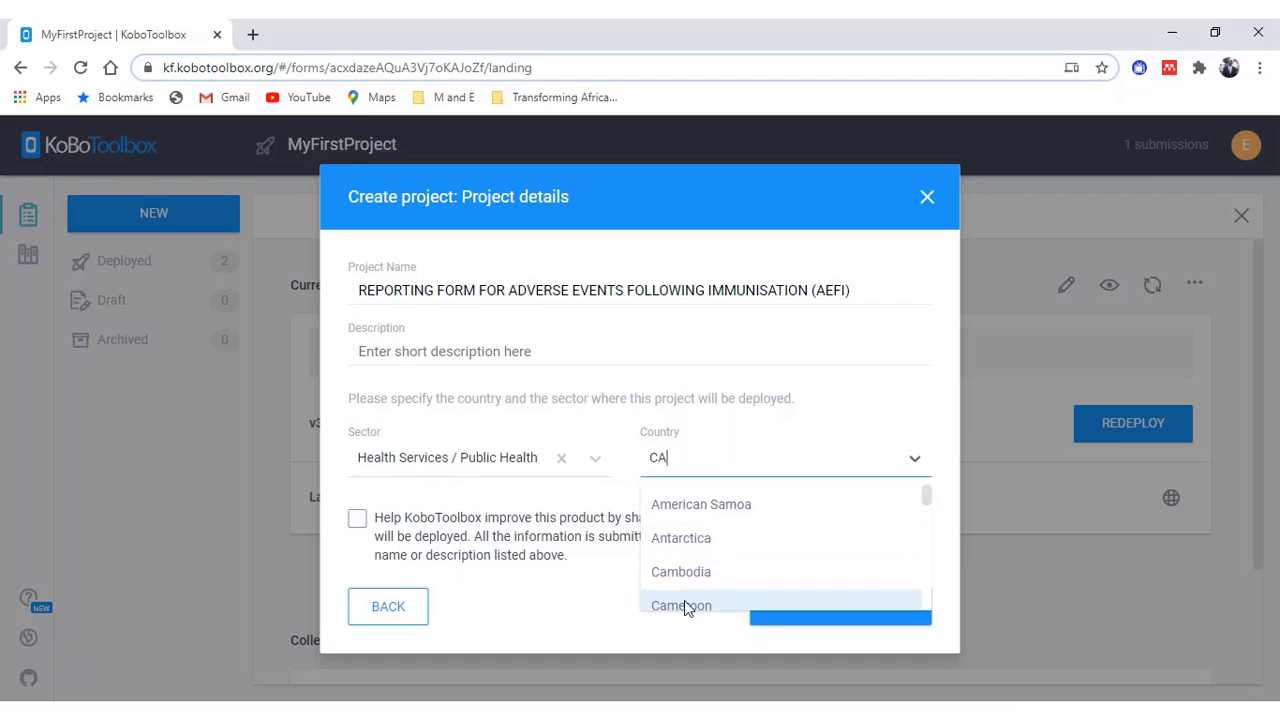
click(685, 604)
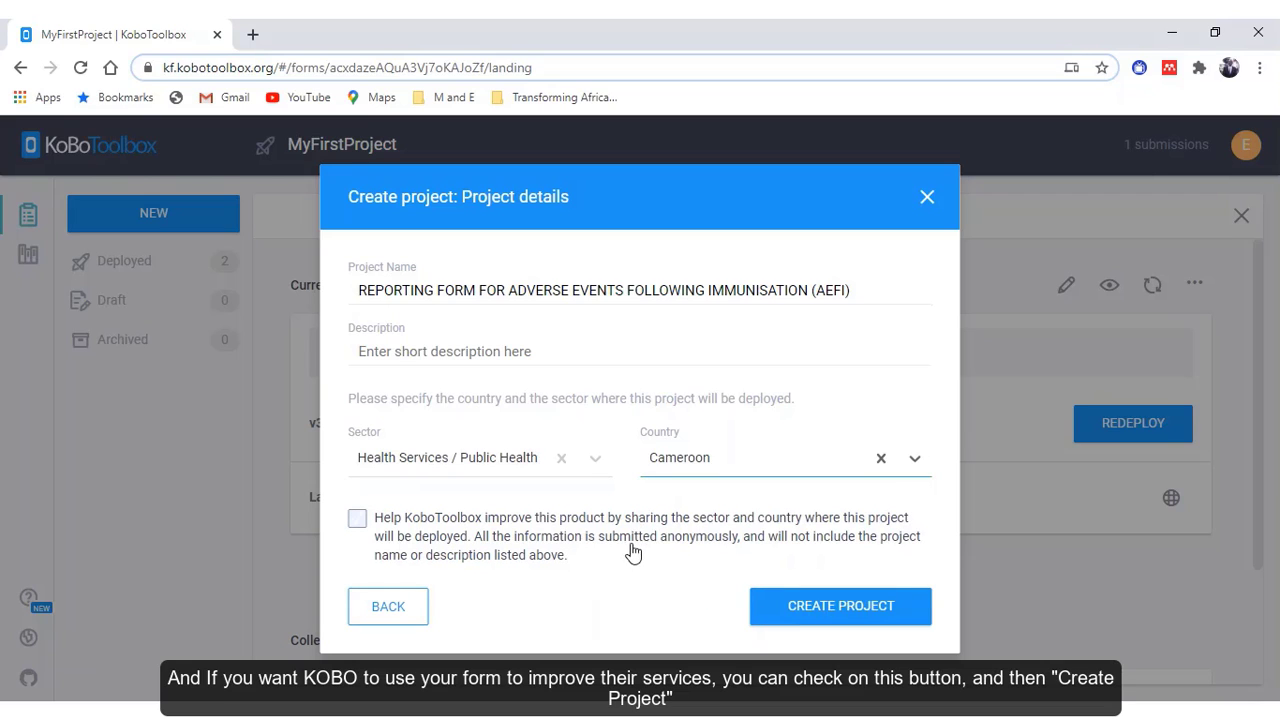
click(360, 523)
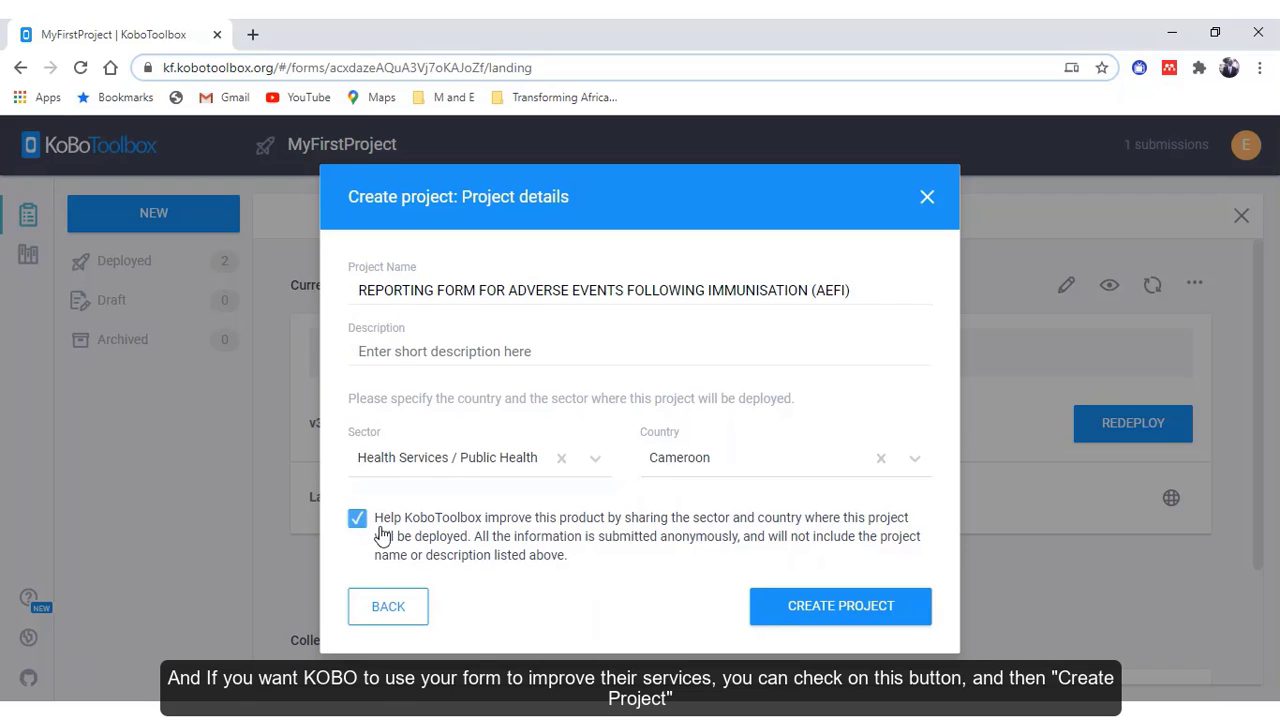
- Create the project and add text question 'AEFI reporting ID number:' with its unique-case-number hint
click(811, 610)
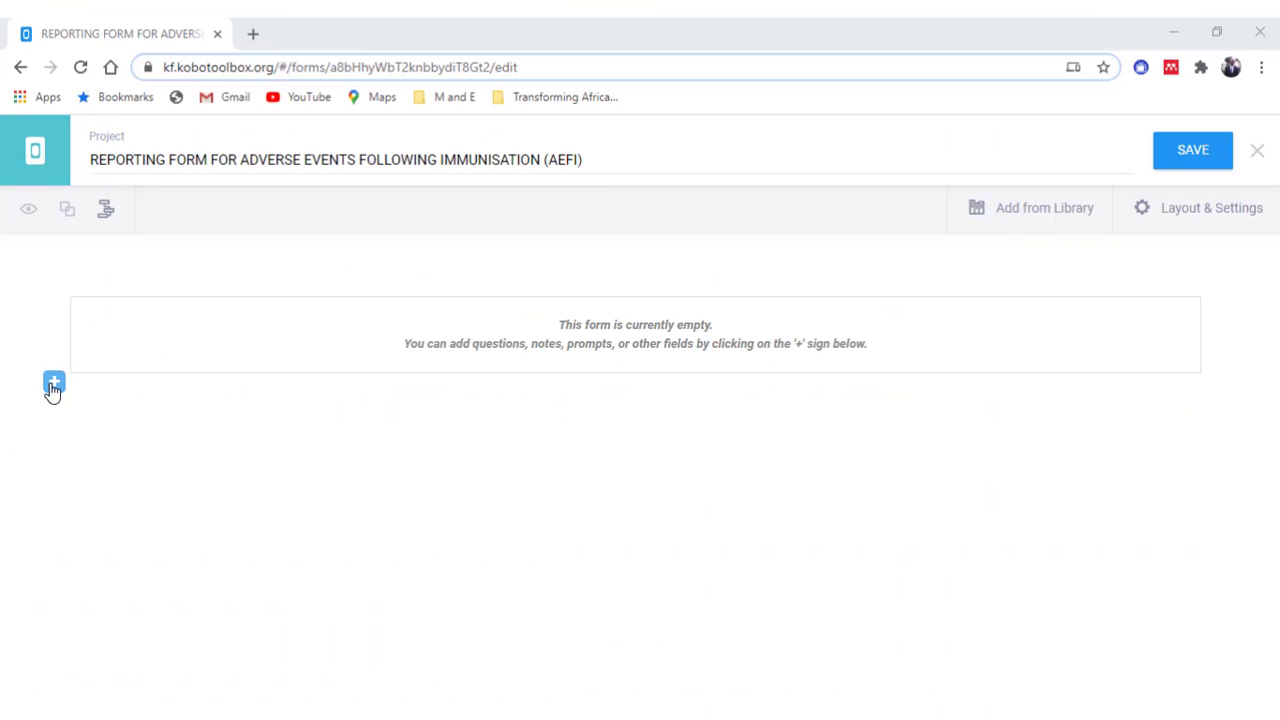
click(51, 389)
text(AEFI reporting ID number:)
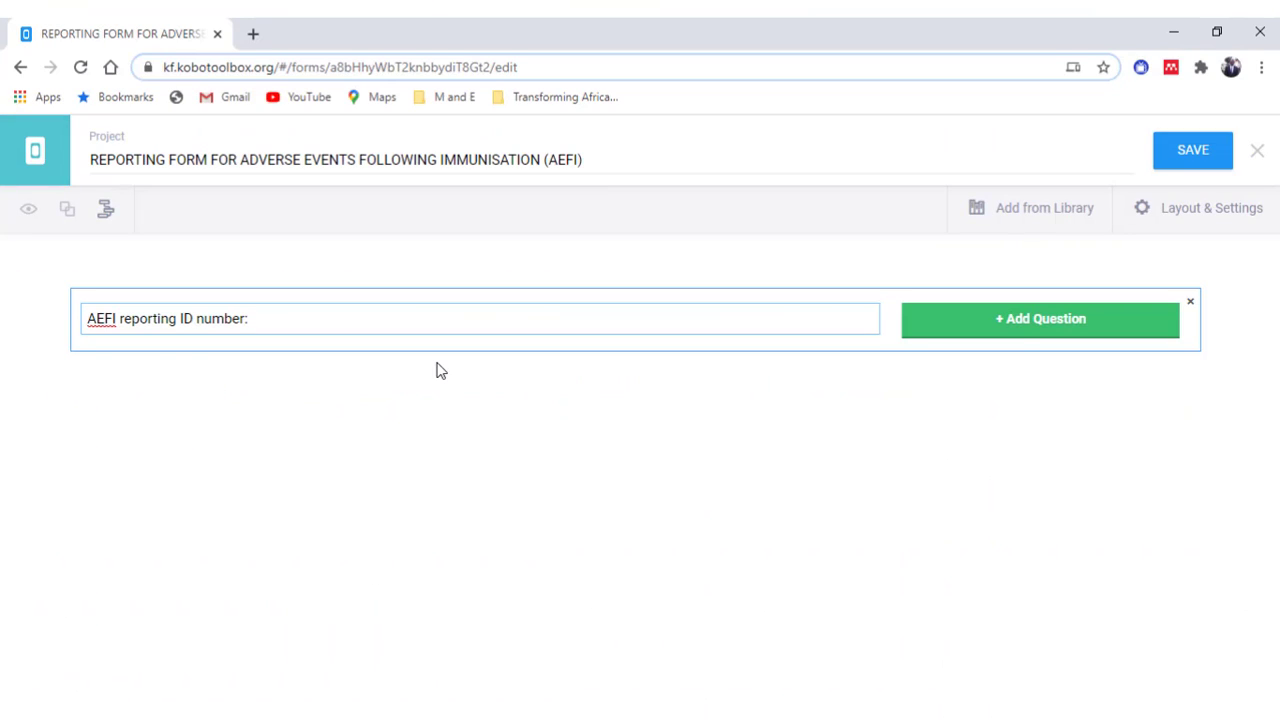
click(1020, 340)
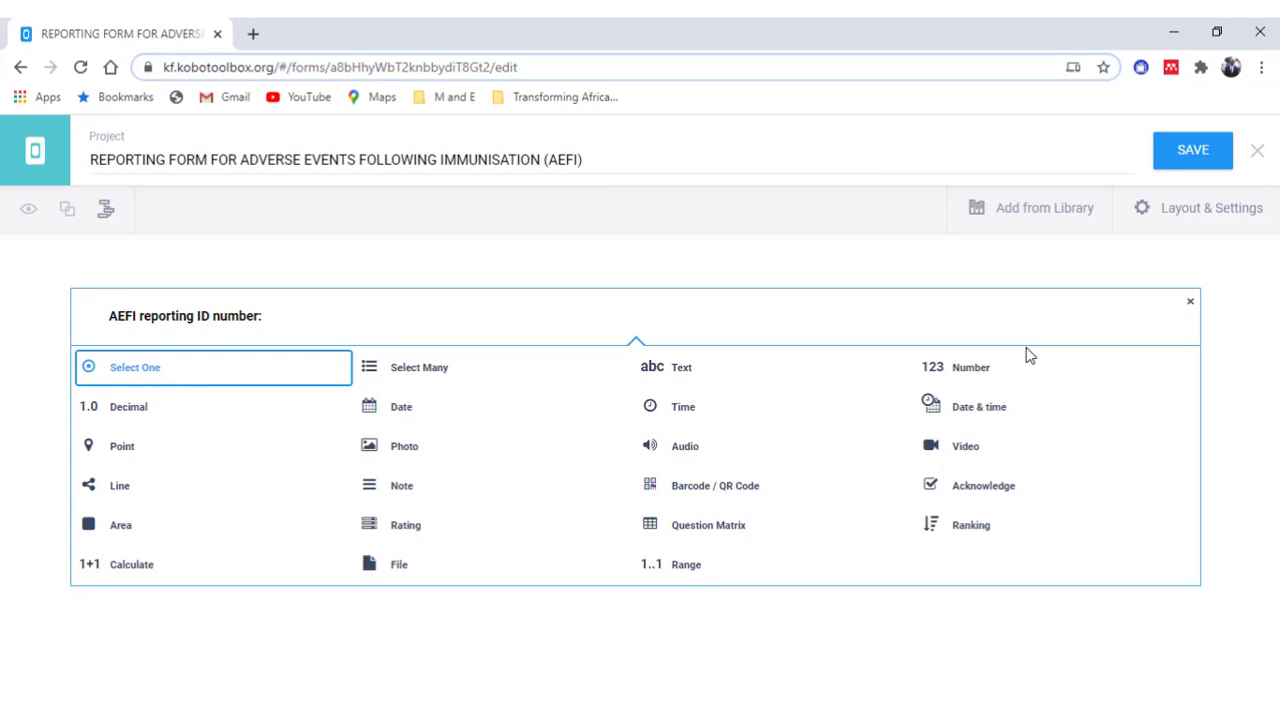
click(684, 370)
click(223, 335)
text(Unique number assigned to the AEFI case as per the the national guideline)
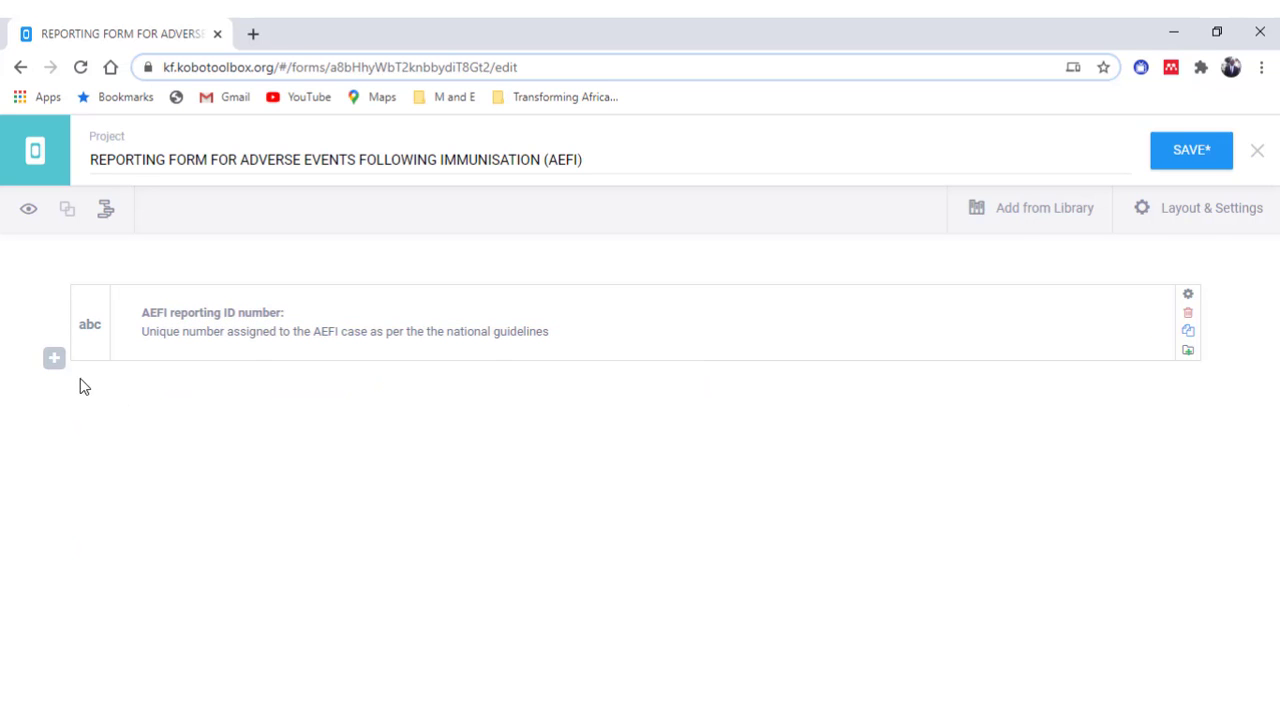
- Add text question 'Patient's name' with hint 'The name of the patient or initials as decided by the country'
click(54, 358)
text(Patient's name)
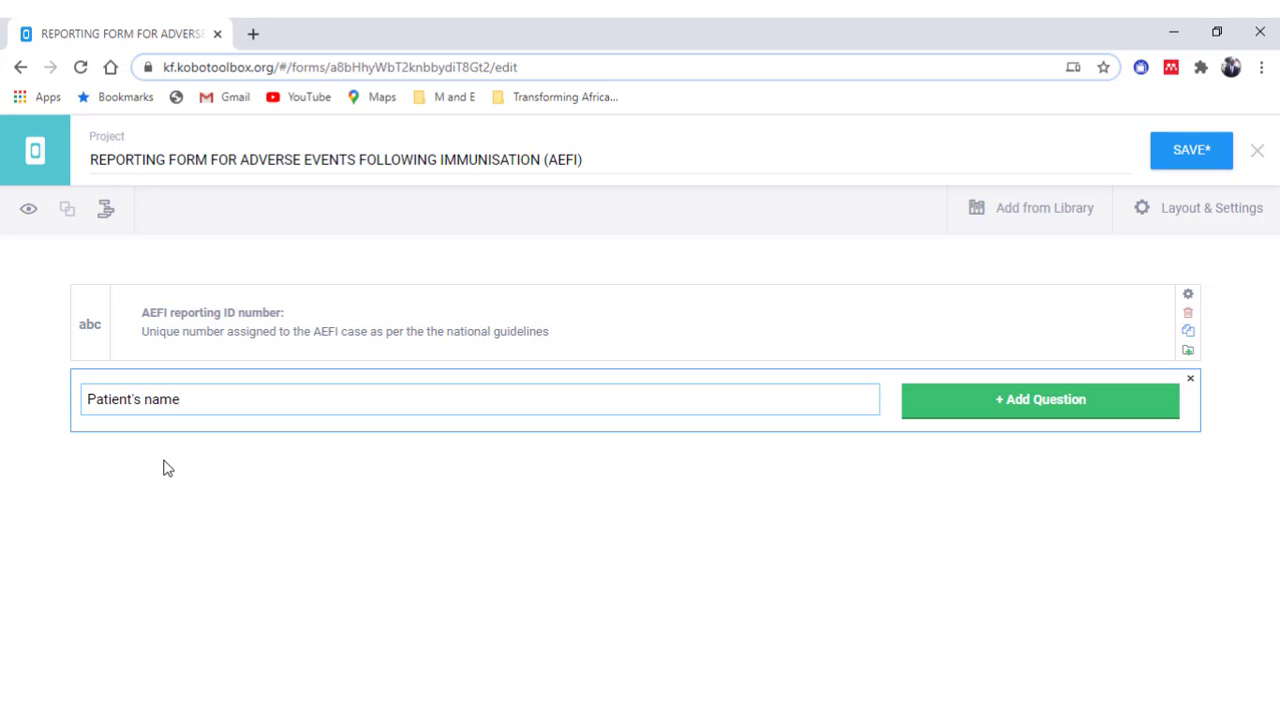
click(1036, 418)
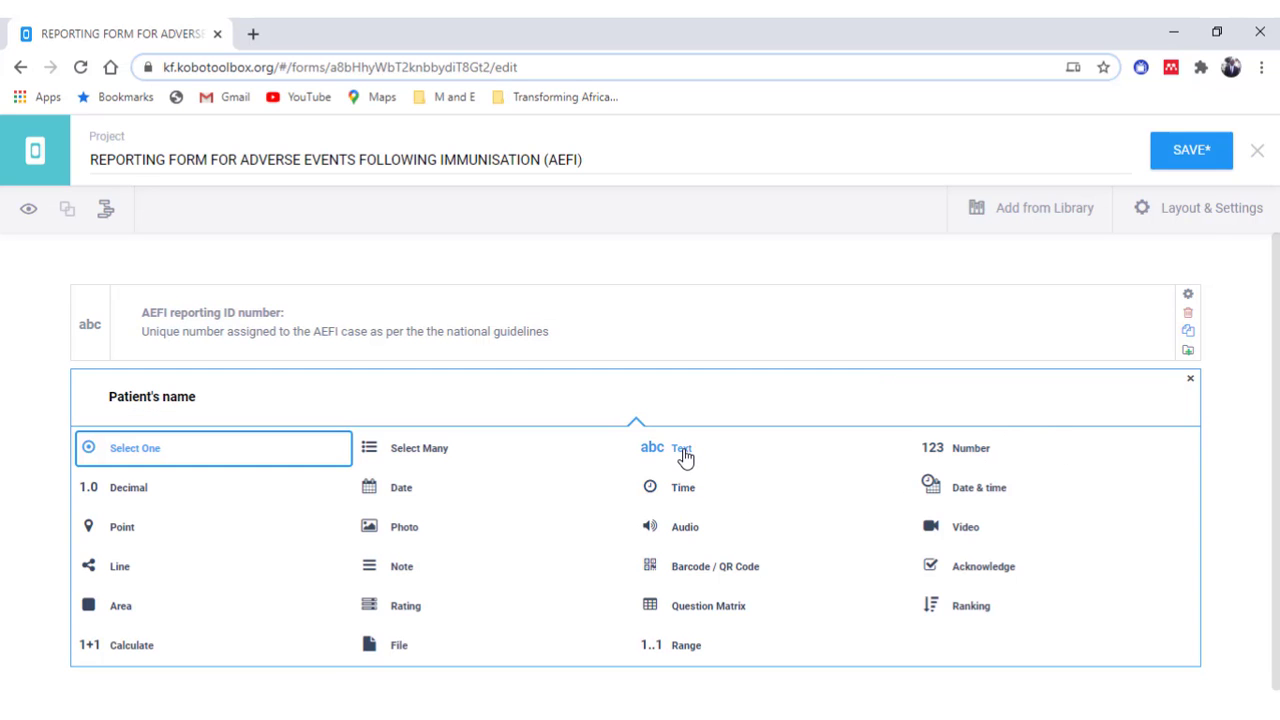
click(645, 446)
click(254, 395)
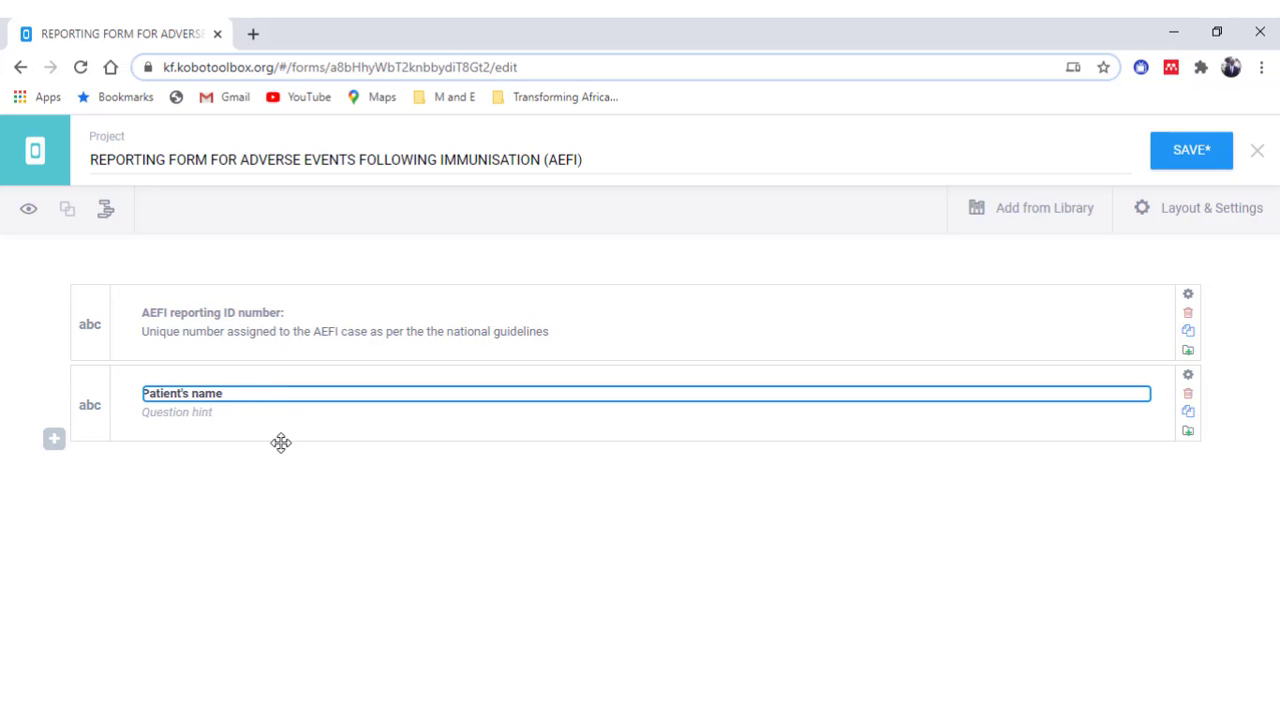
click(214, 417)
text(The name of the patient or initials as decided by the country)
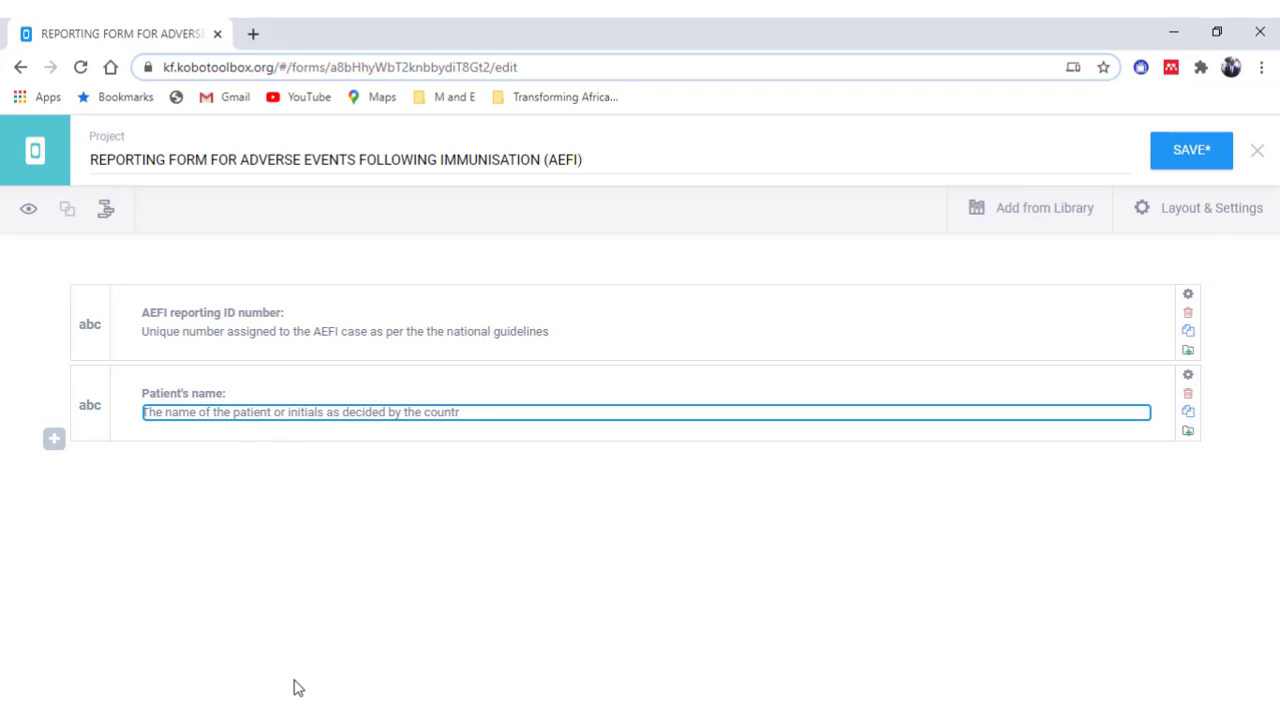
- Add text question 'Patient's full address:' with a hint asking for the geographic location and landmarks
click(54, 440)
text(Patient's full address)
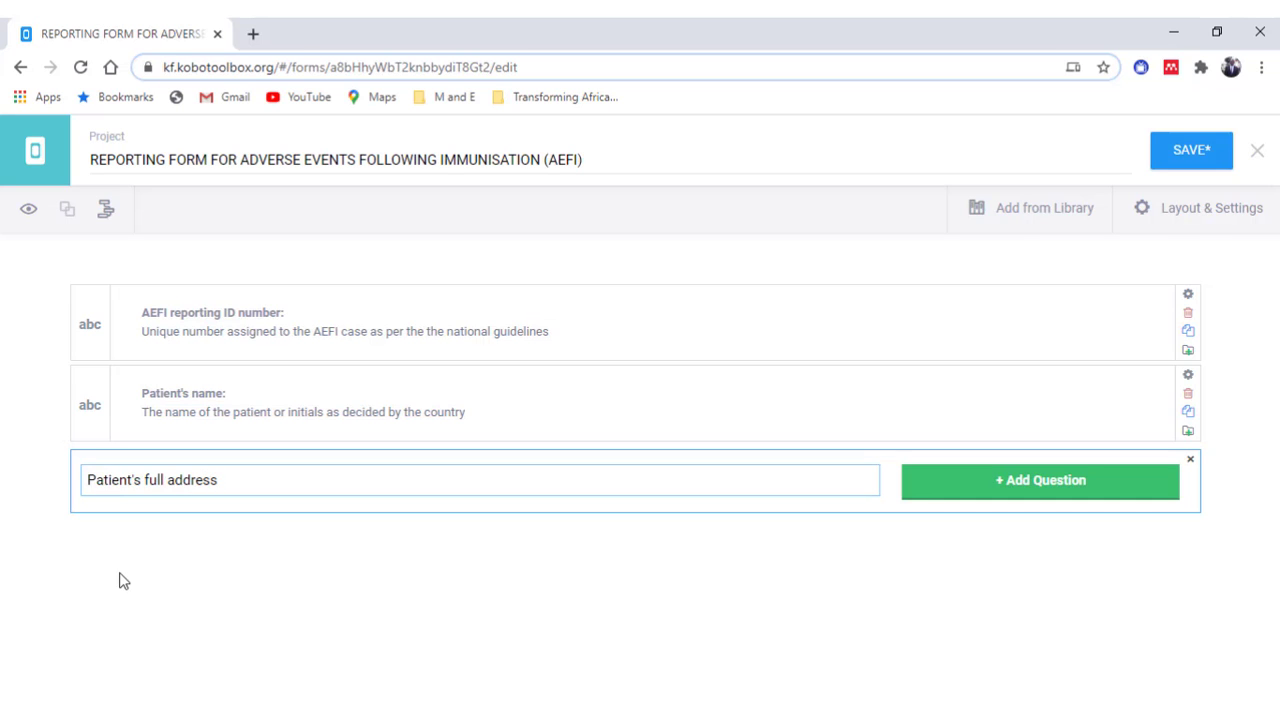
text(:)
click(958, 492)
click(680, 440)
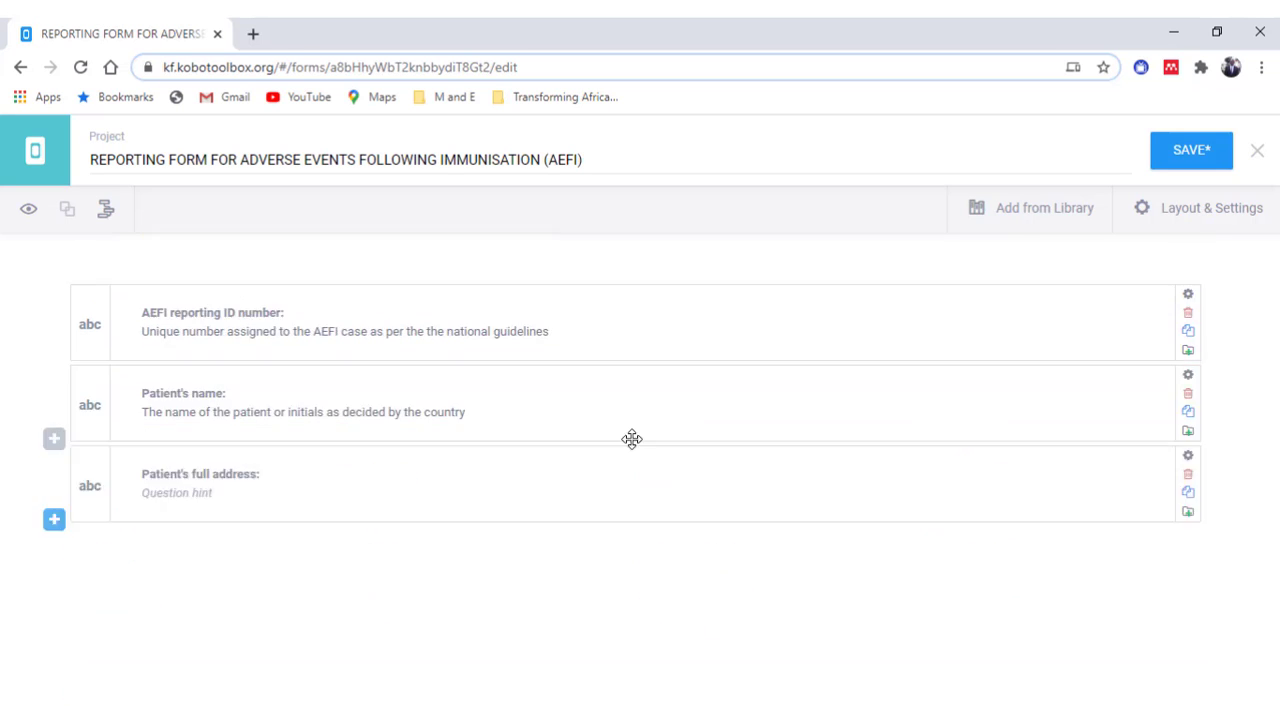
click(197, 492)
text(Geographic location of the case (address), please try to provide landmarks)
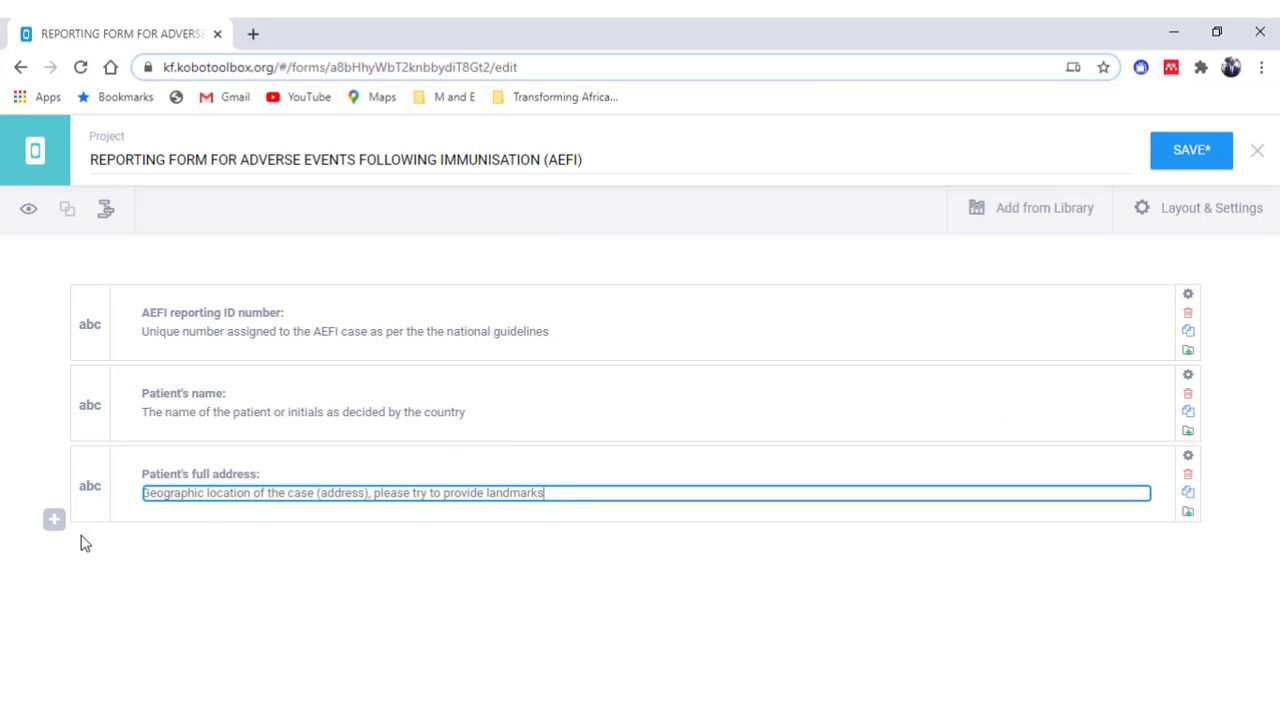
- Add number question 'Telephone' with the pasted contact-number hint
click(54, 521)
text(Telephone:)
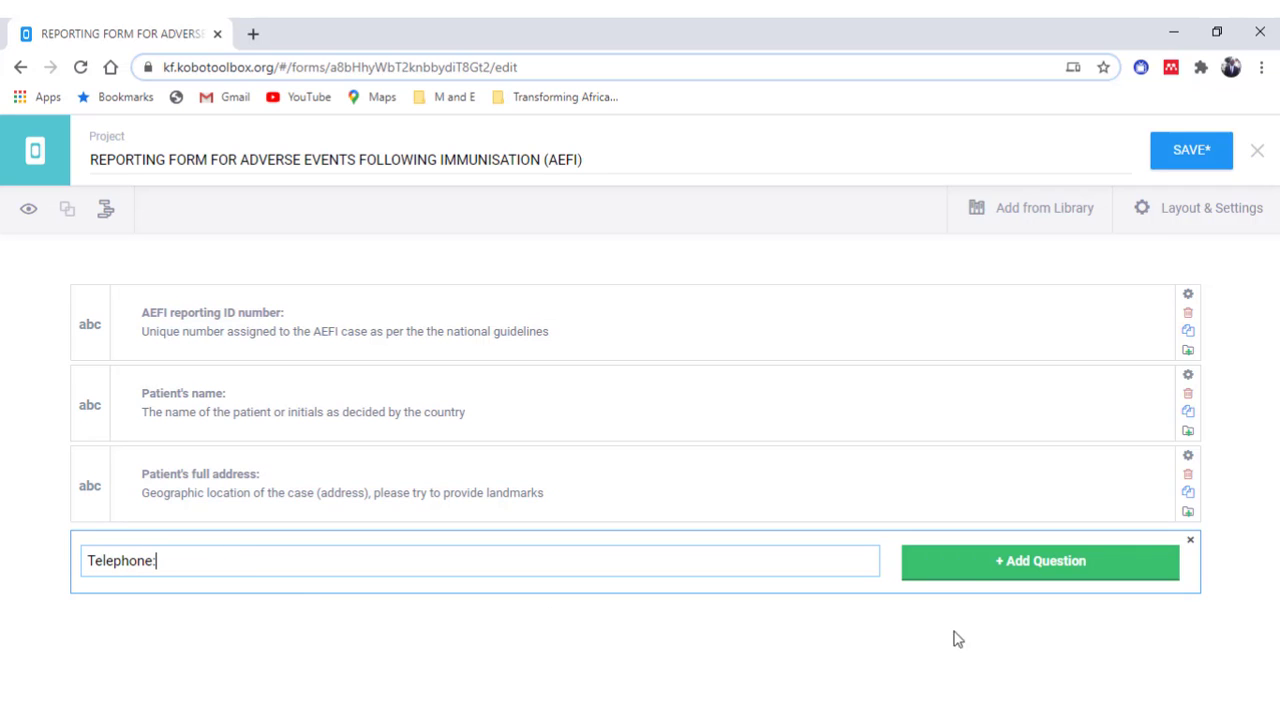
click(975, 572)
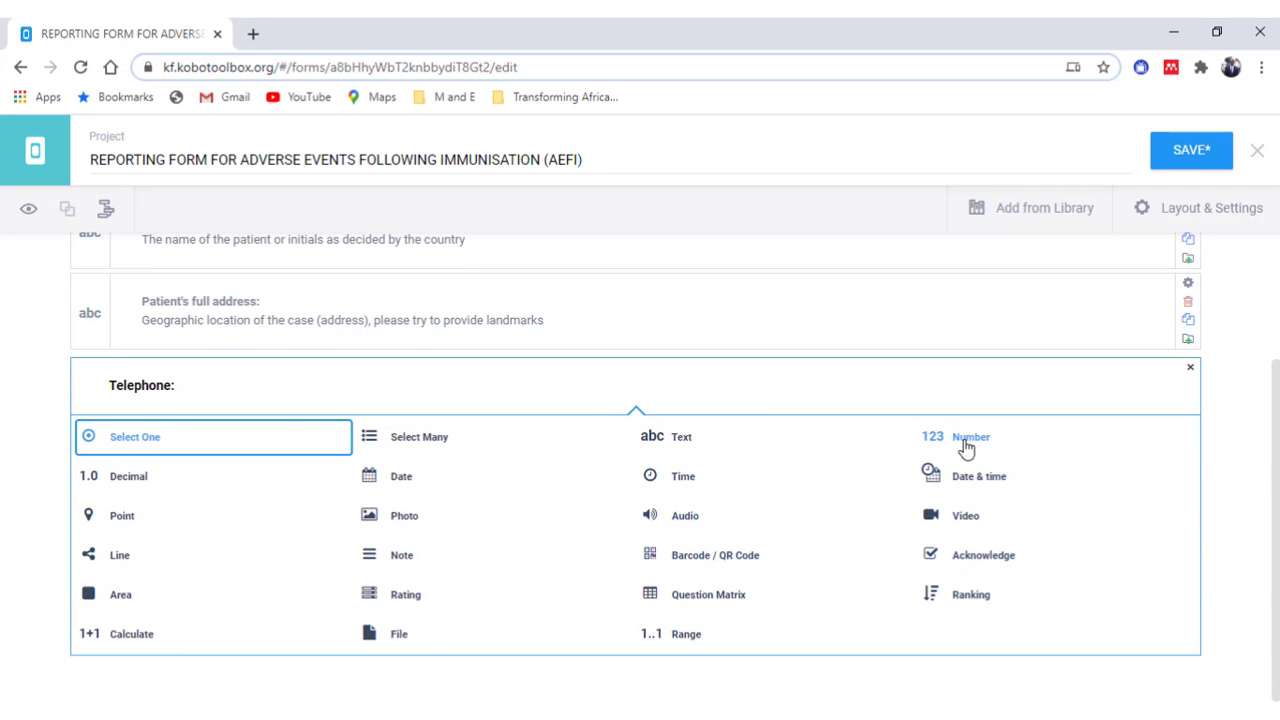
click(966, 442)
click(221, 575)
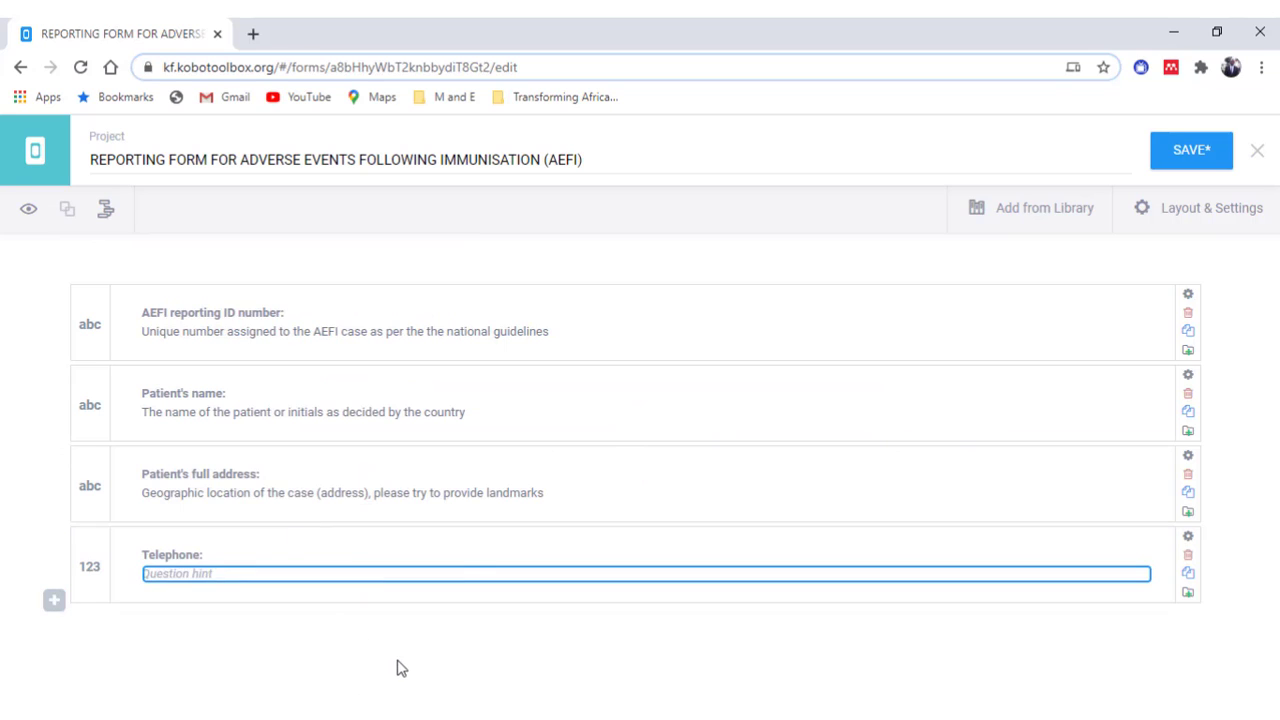
text(Number to contact to provide or receive additional information)
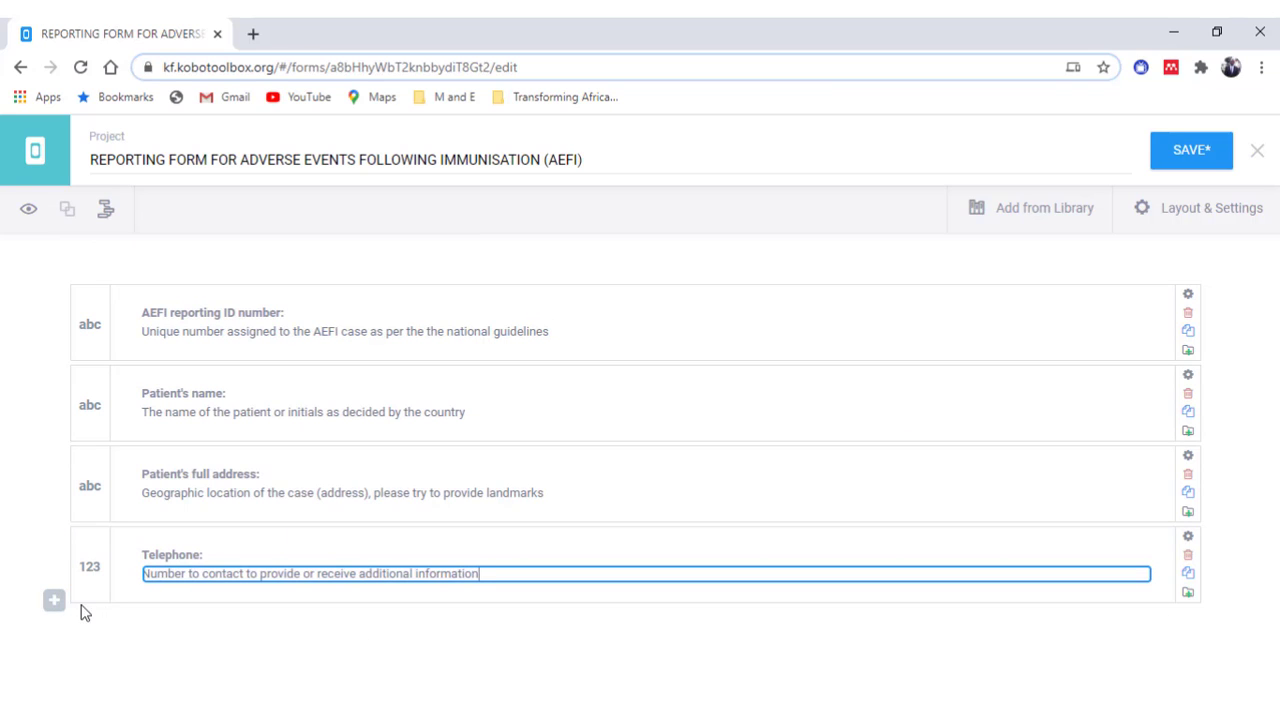
- Add select-one question 'Sex' with options Male and Female and hint 'Male or Female'; label the next 'Date of birth'
click(54, 603)
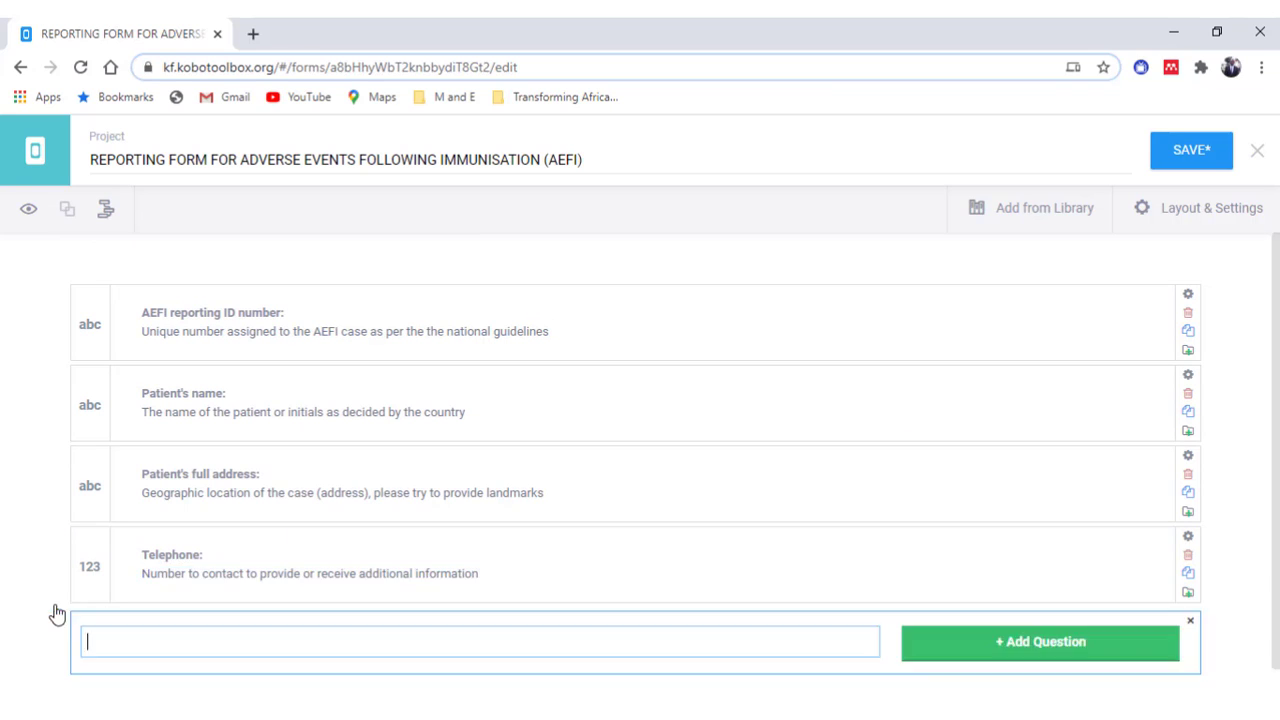
text(Sex)
click(955, 648)
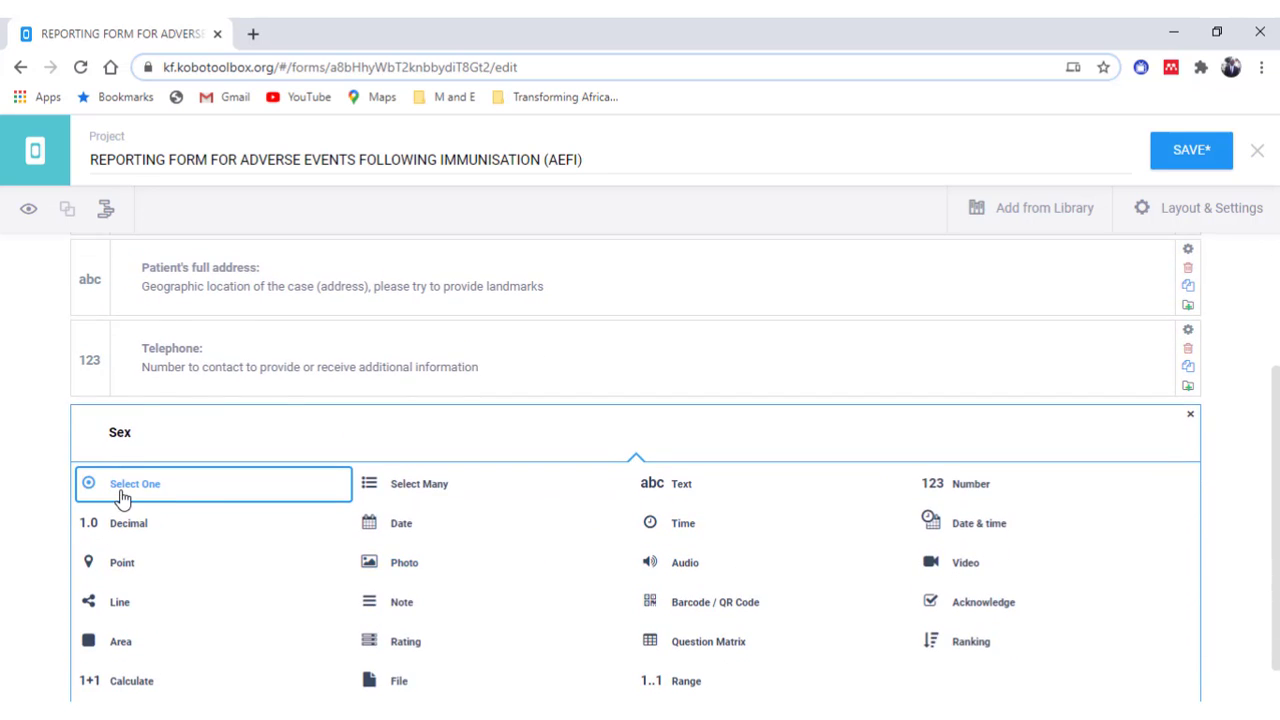
click(121, 486)
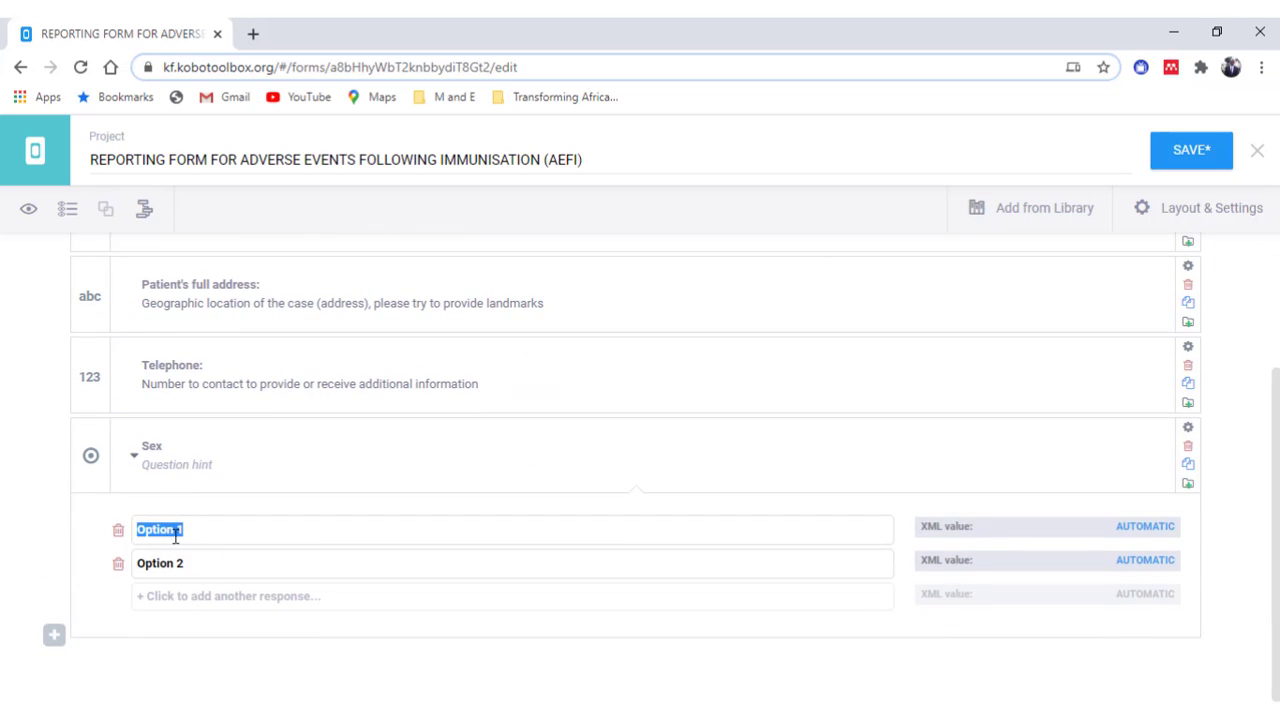
text(Male)
click(190, 563)
text(Female)
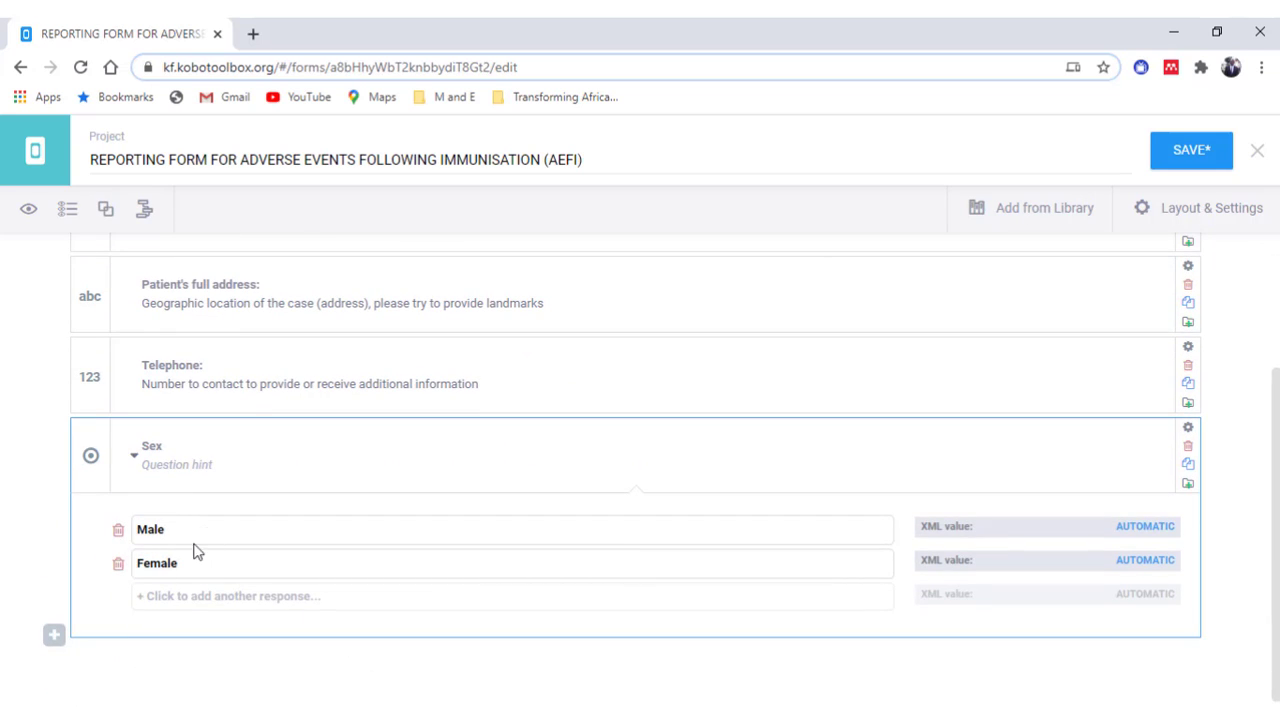
click(212, 465)
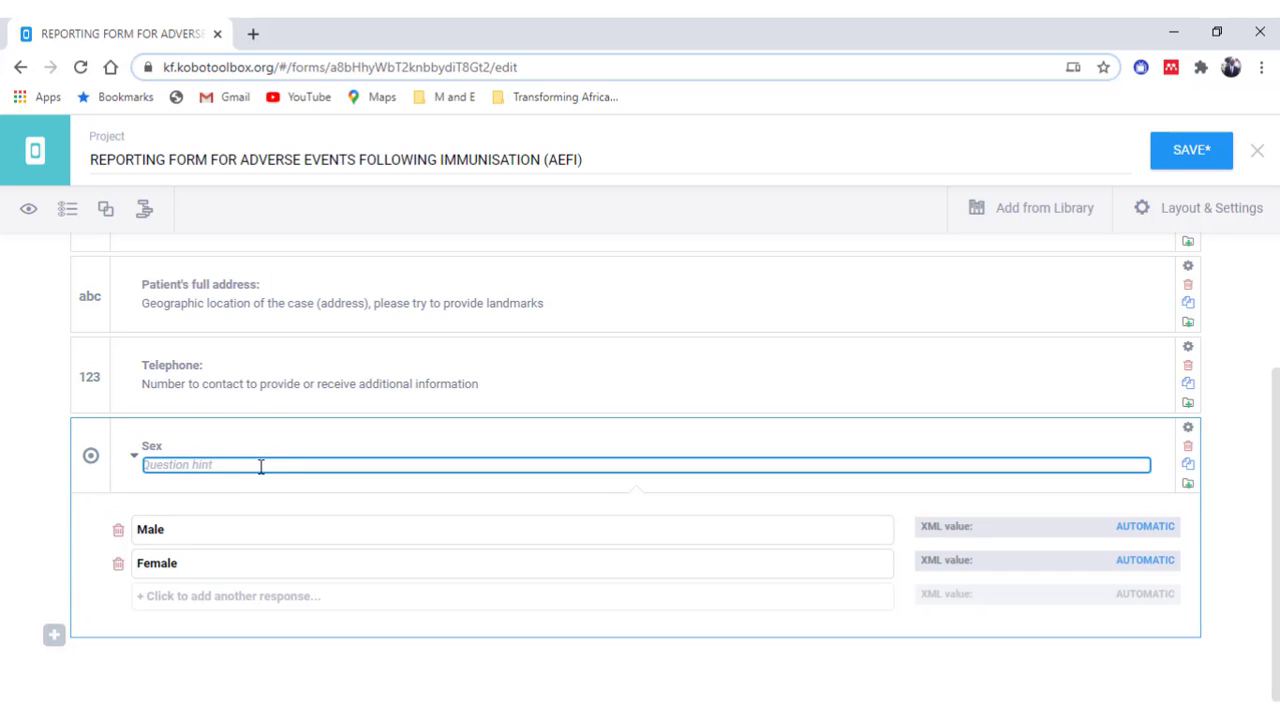
text(Male or Fema)
click(54, 634)
text(Date of birth:)
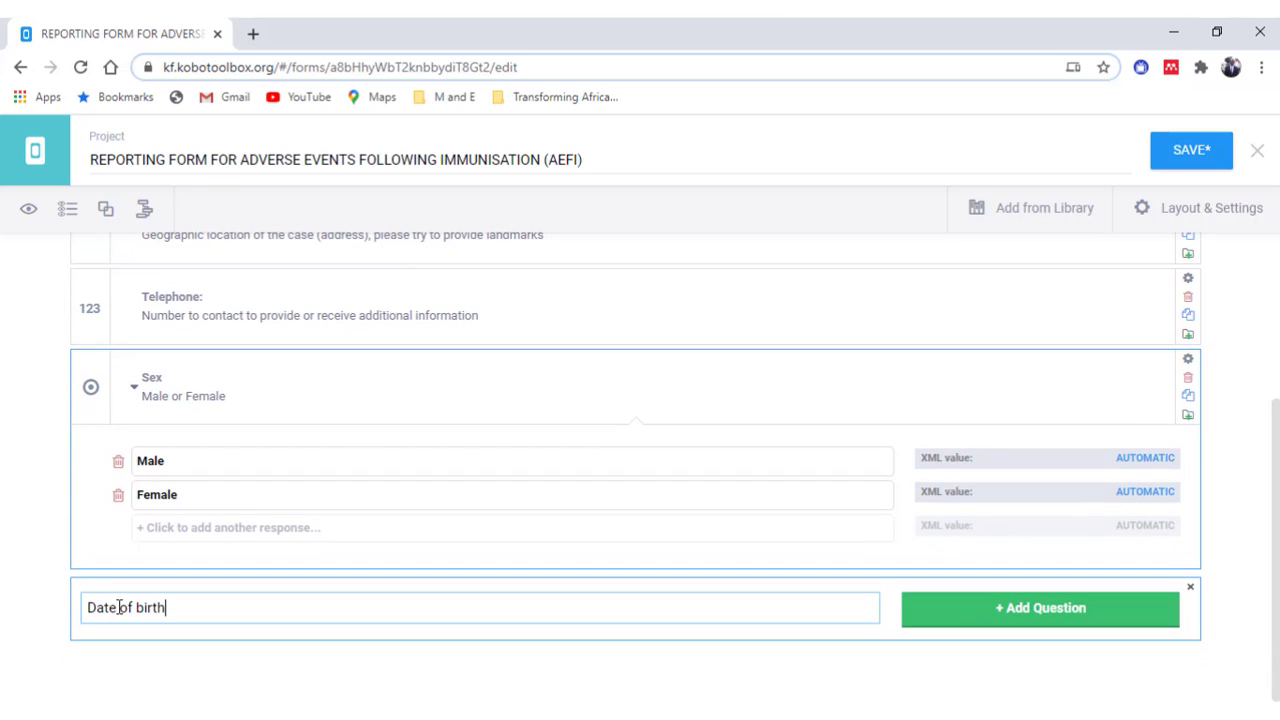
- Make 'Date of birth:' a date question with hint 'Date patient was born'
click(965, 609)
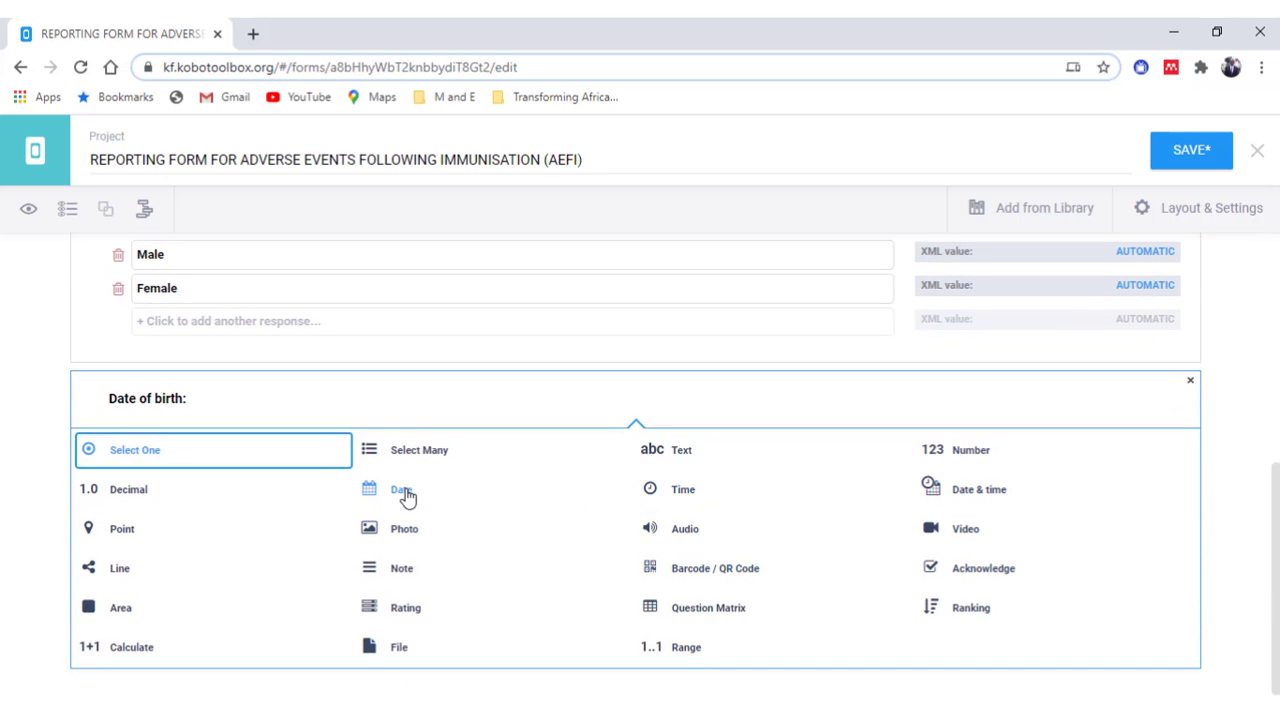
click(405, 494)
click(190, 608)
text(Date patient was bo)
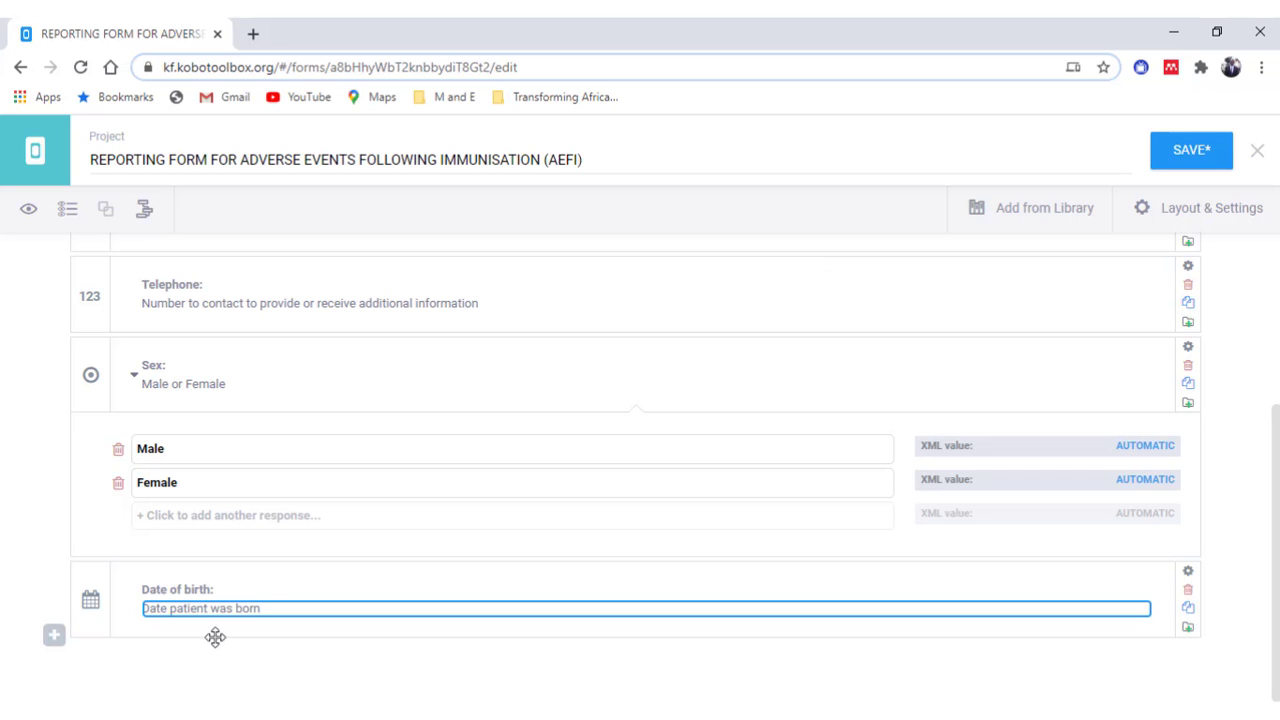
text(rn)
- Add number question 'Age at onset:' with its first-alternative hint, then label the next 'Unit of Age of onset'
click(54, 636)
text(Age at onse)
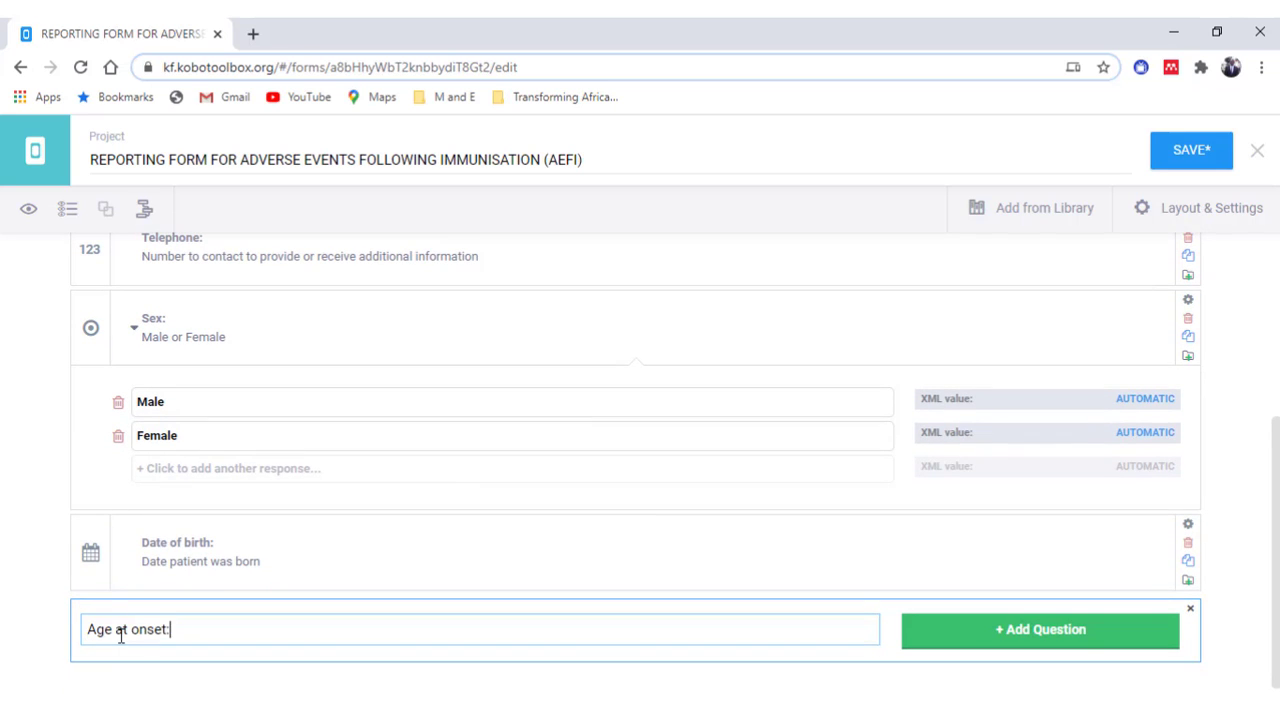
text(t:)
click(928, 640)
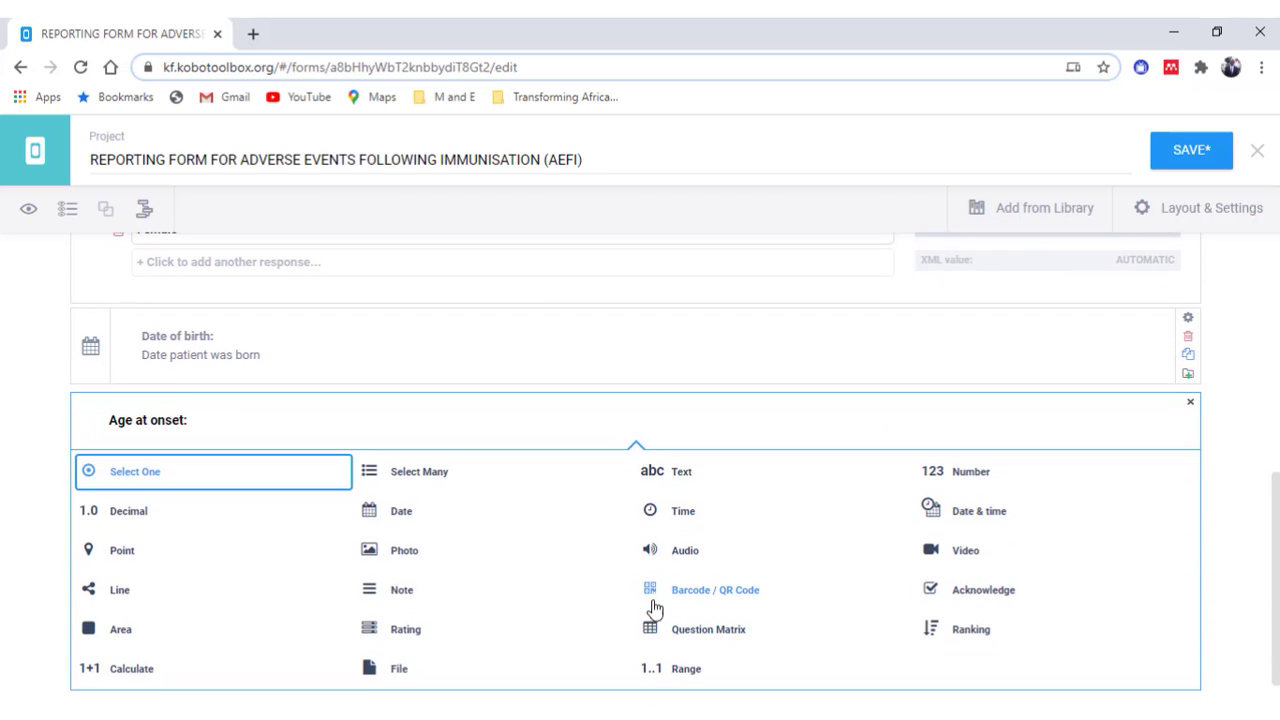
click(945, 476)
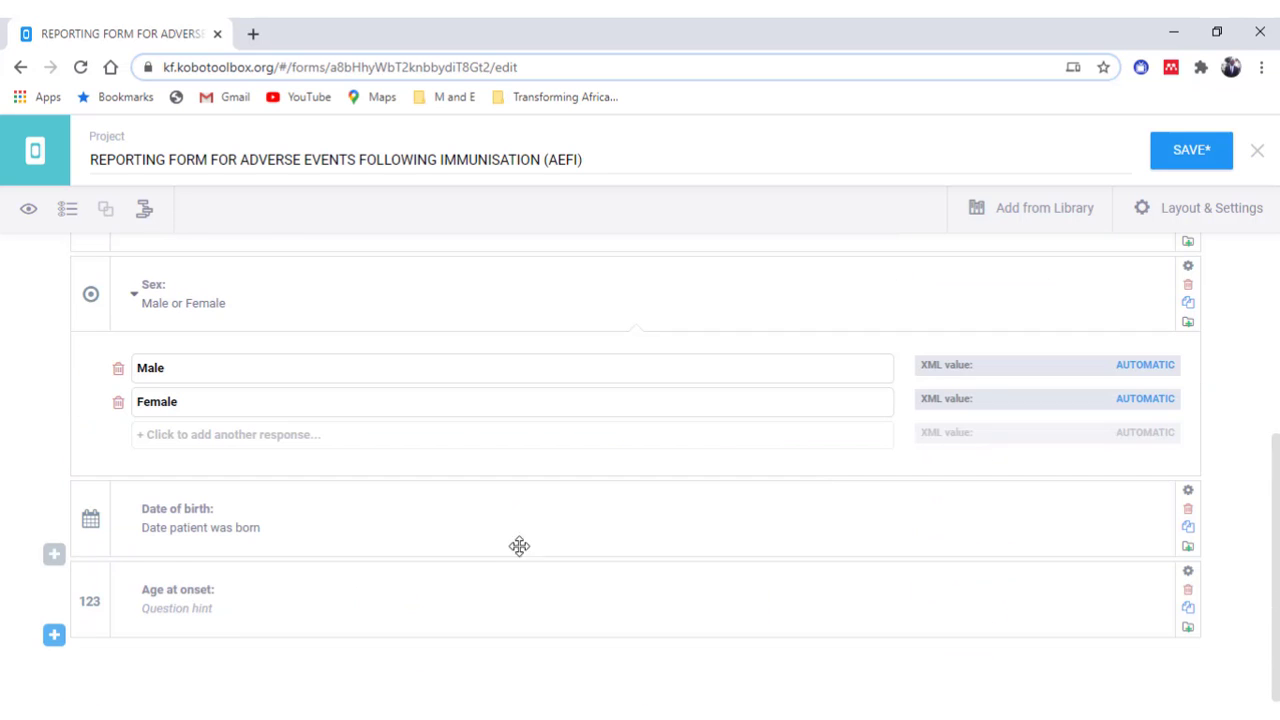
click(258, 601)
text(If date of birth is not known, this may be considered as first alternative)
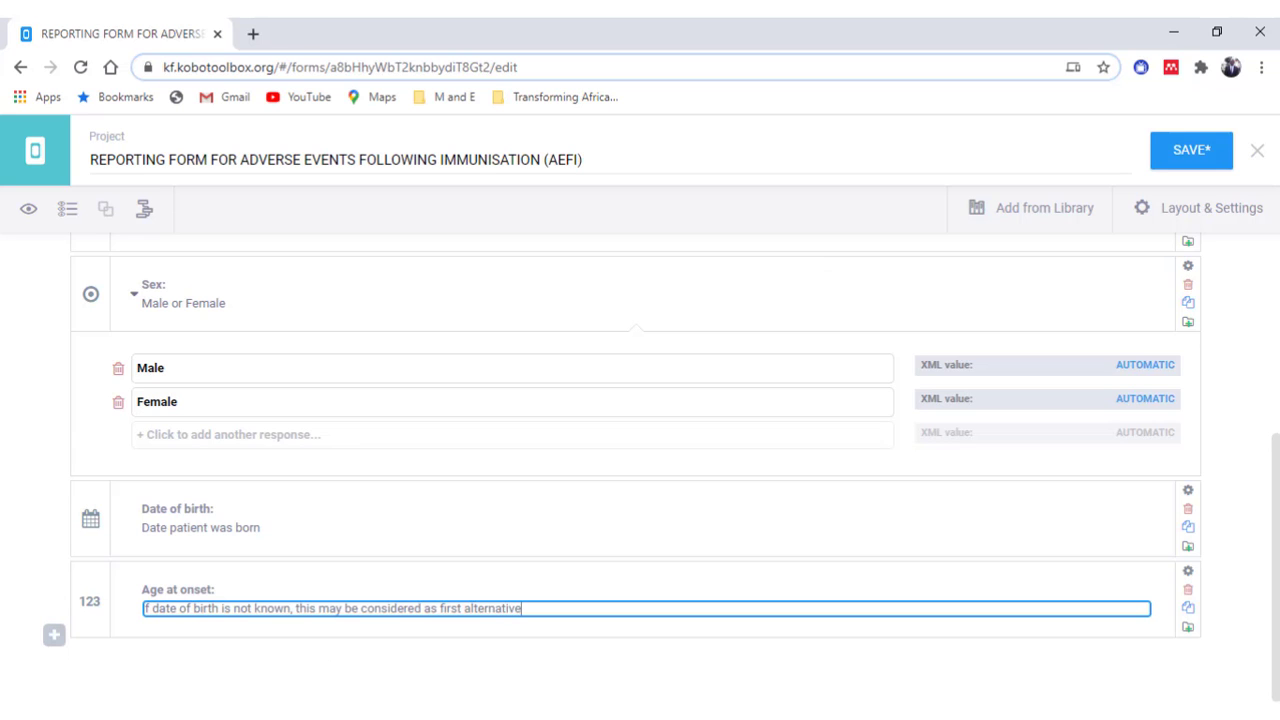
click(54, 635)
text(Unit of Age of onset)
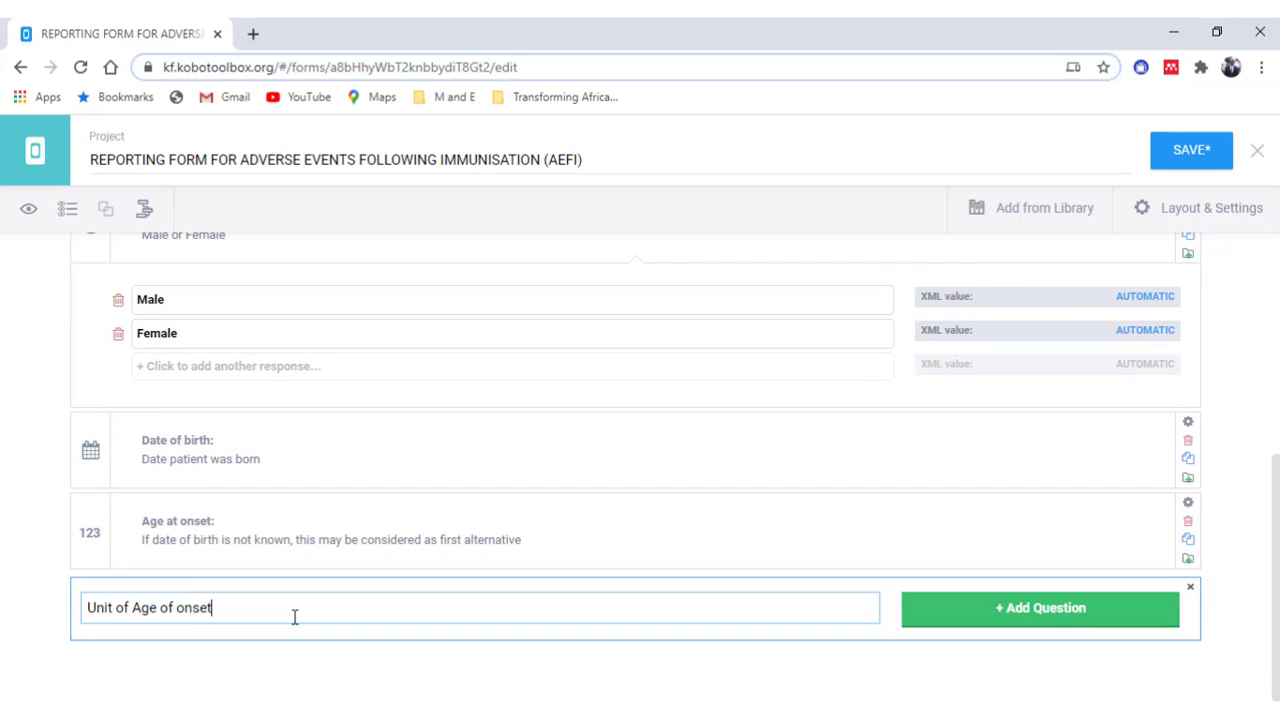
- Make 'Unit of Age of onset' single-choice with a unit hint, correcting 'previuos' to 'previous'
click(928, 608)
click(177, 455)
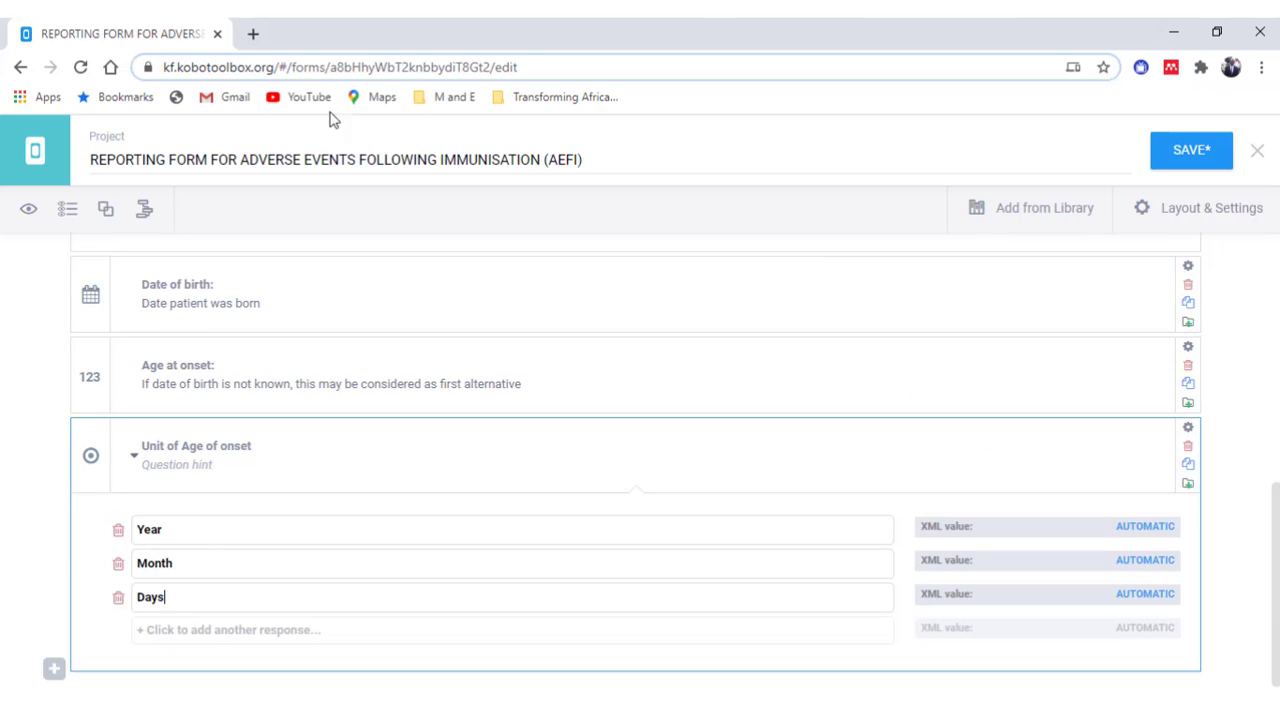
click(177, 464)
text(Select unit of a)
key(BackSpace)
key(BackSpace)
key(BackSpace)
key(BackSpace)
text(for age on onset based on your input in the previuos question)
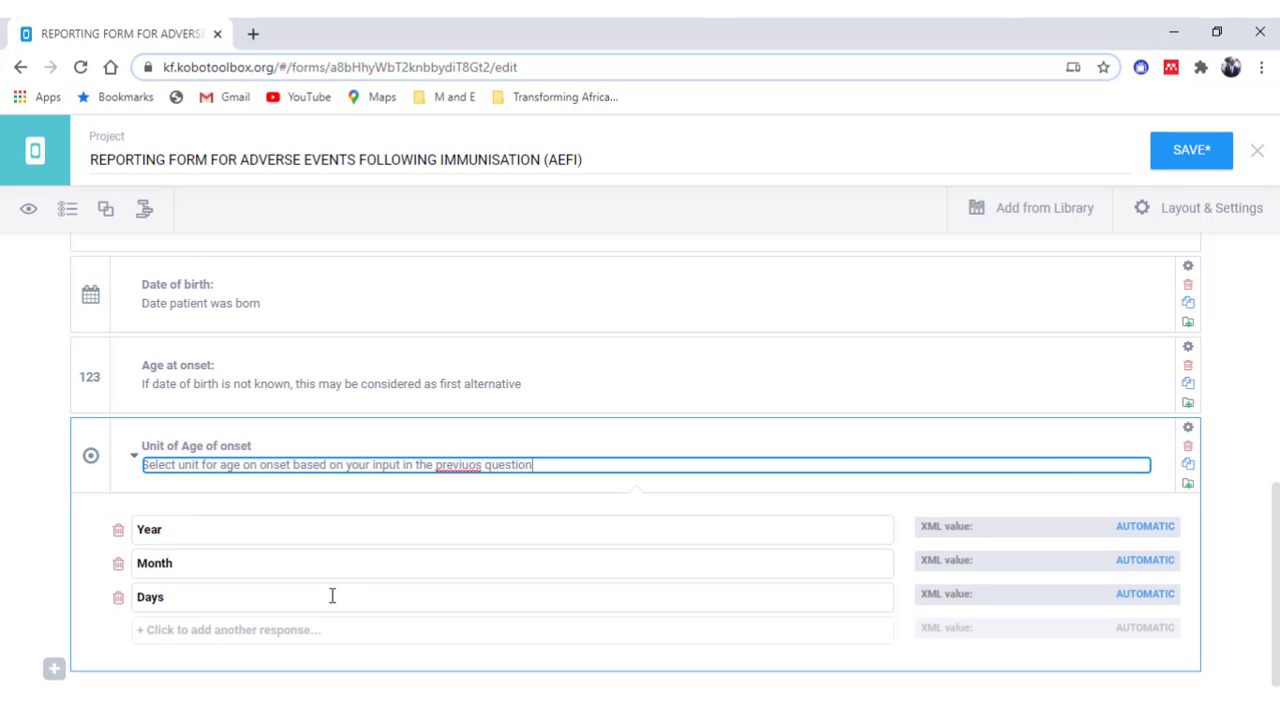
right_click(465, 462)
click(528, 203)
- Add select-one question 'Age Group at onset' with three pasted age ranges and the second-alternative hint
scroll(80, 640, down, 1)
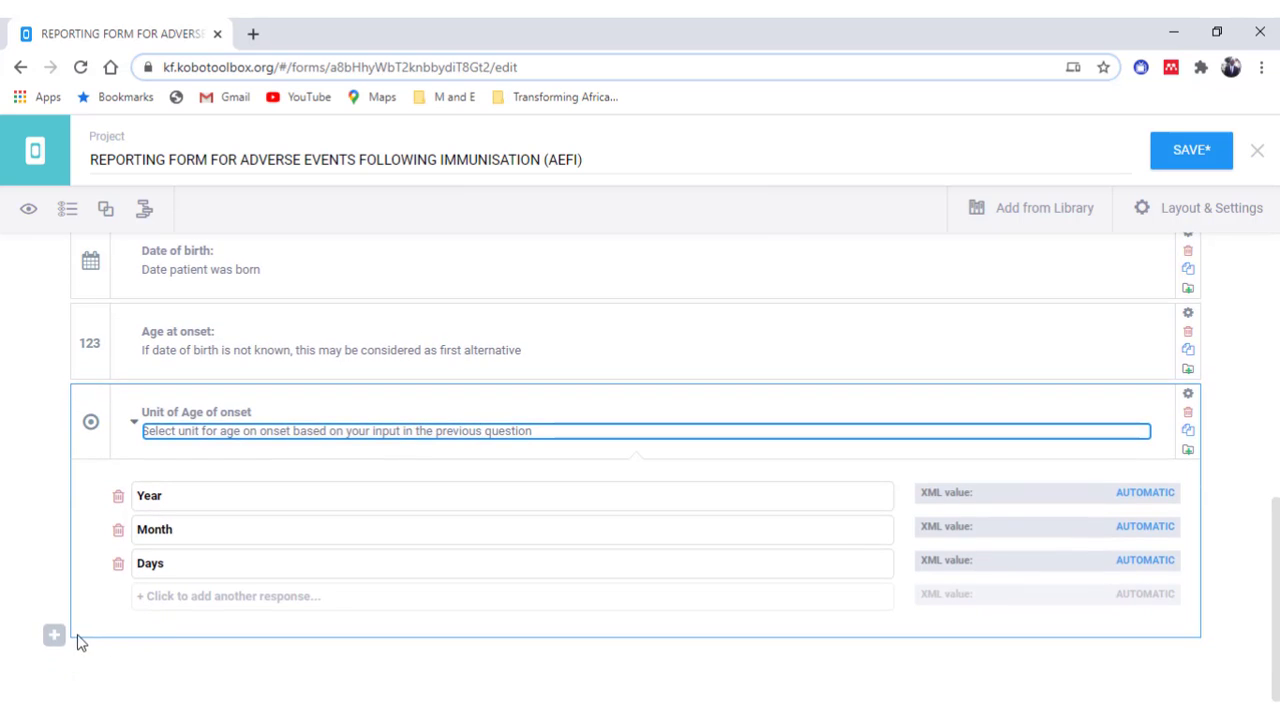
click(55, 636)
scroll(100, 640, down, 1)
text(Age Group at onset:)
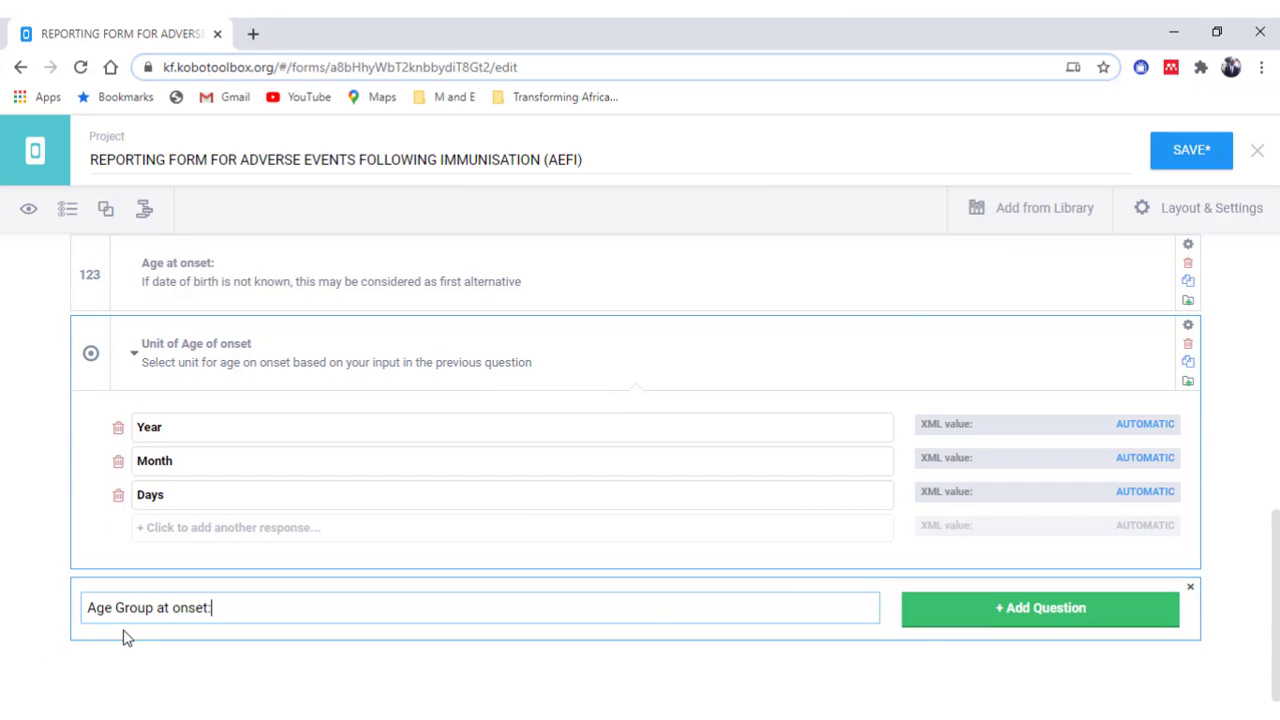
key(Return)
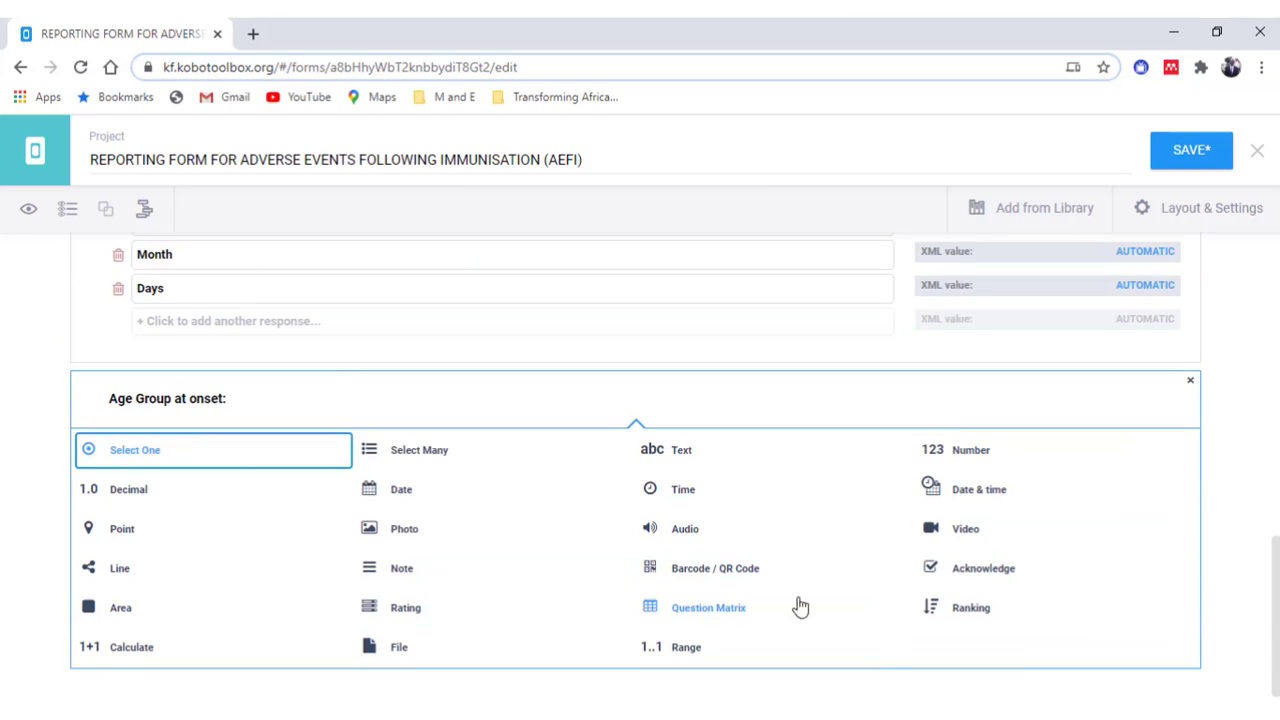
click(220, 466)
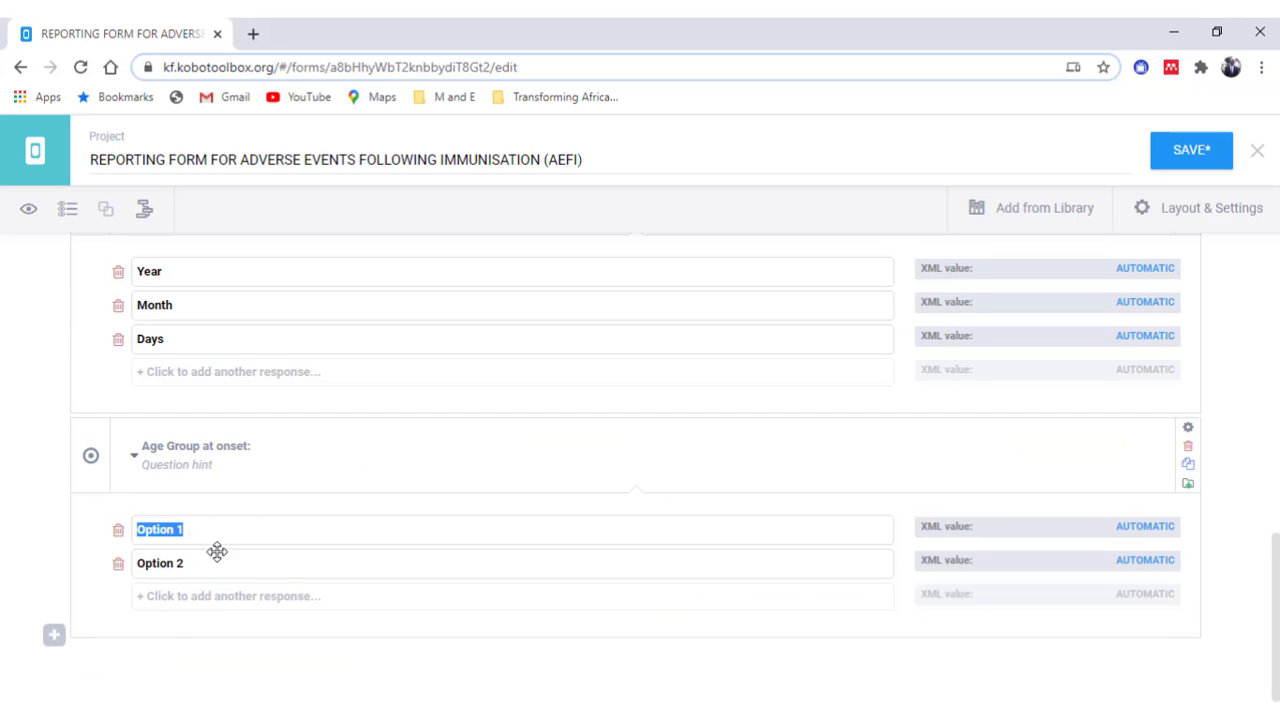
text(< 1 year 1 to 5 years > 5 years)
click(197, 465)
text(f date of birth and age)
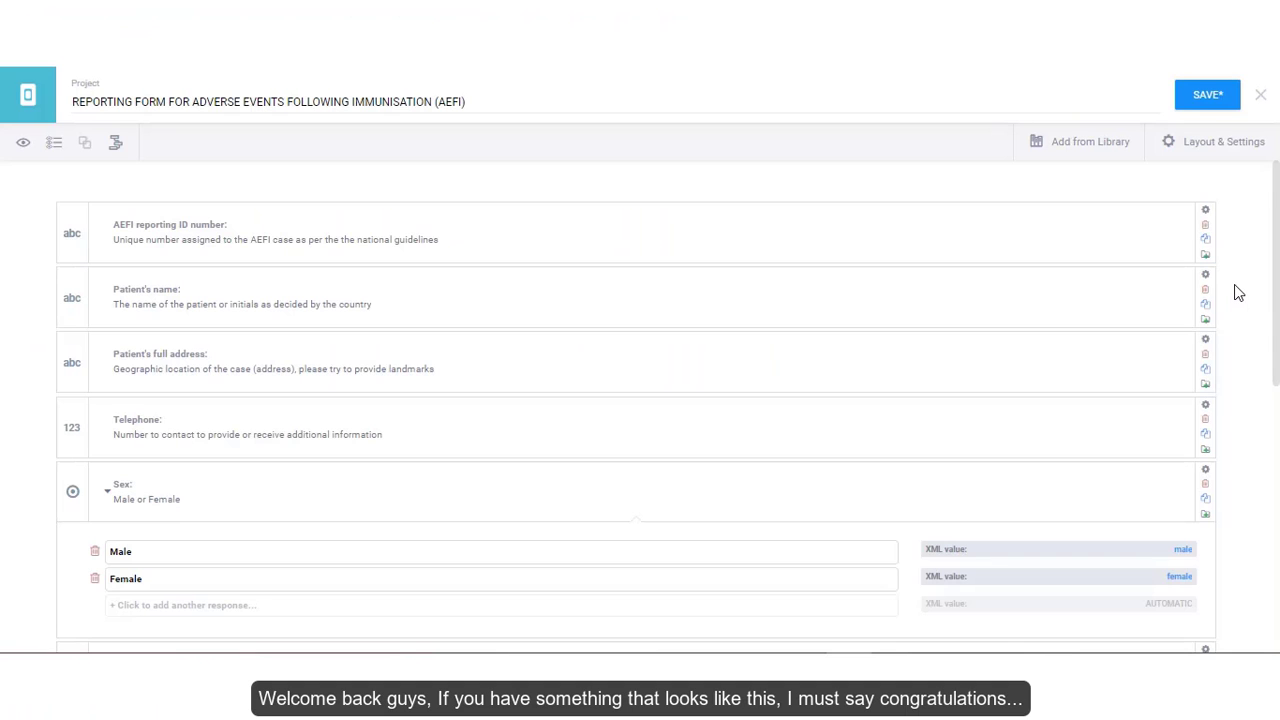
scroll(1236, 290, down, 3)
scroll(1236, 290, down, 3)
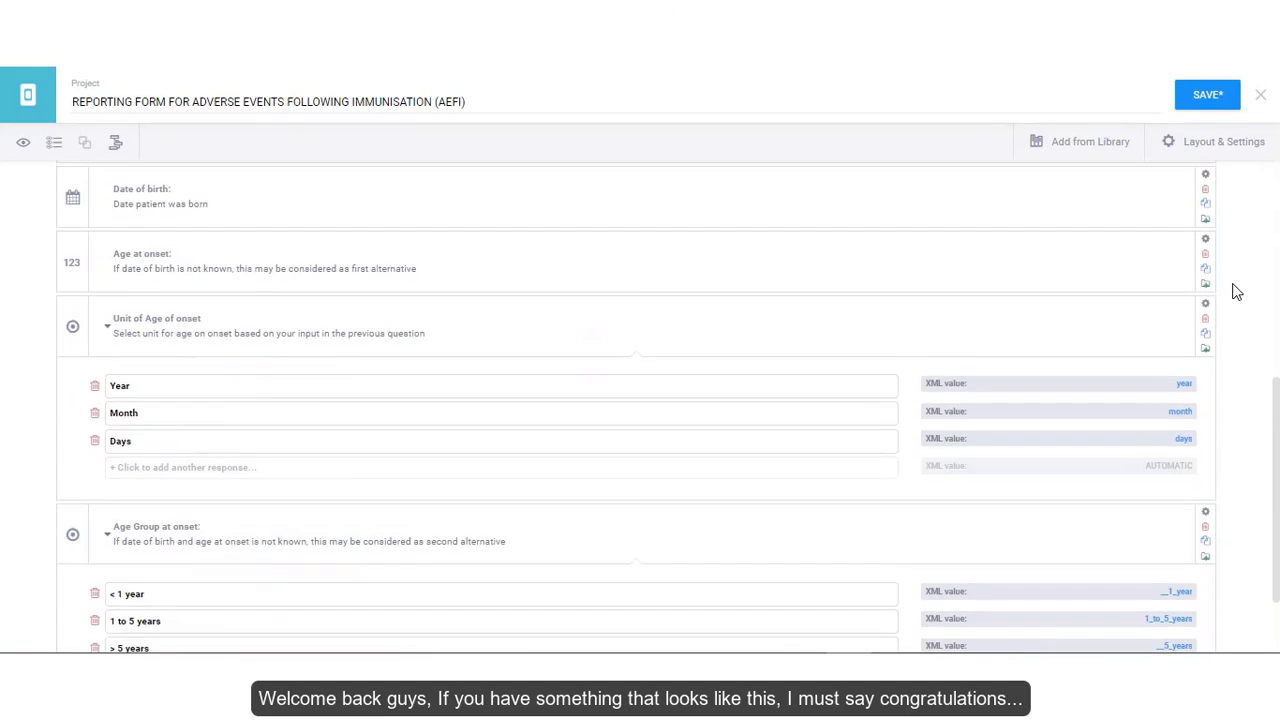
scroll(1236, 290, up, 1)
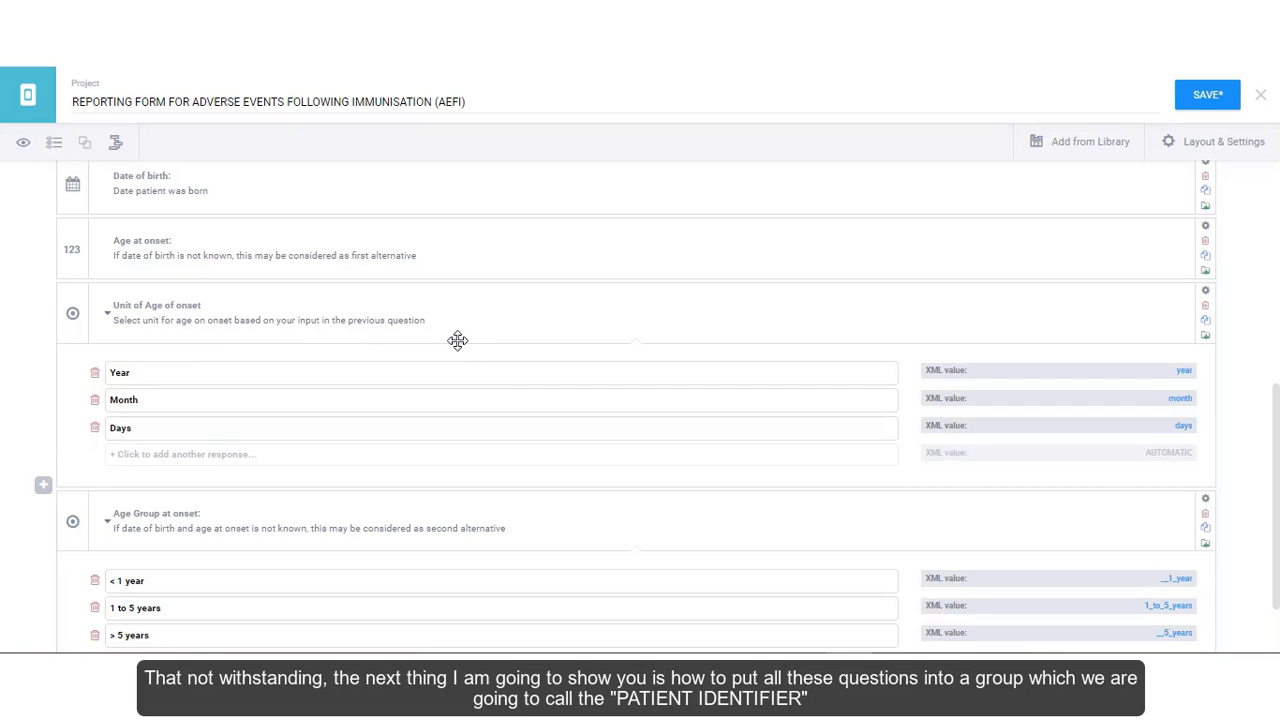
scroll(462, 339, up, 2)
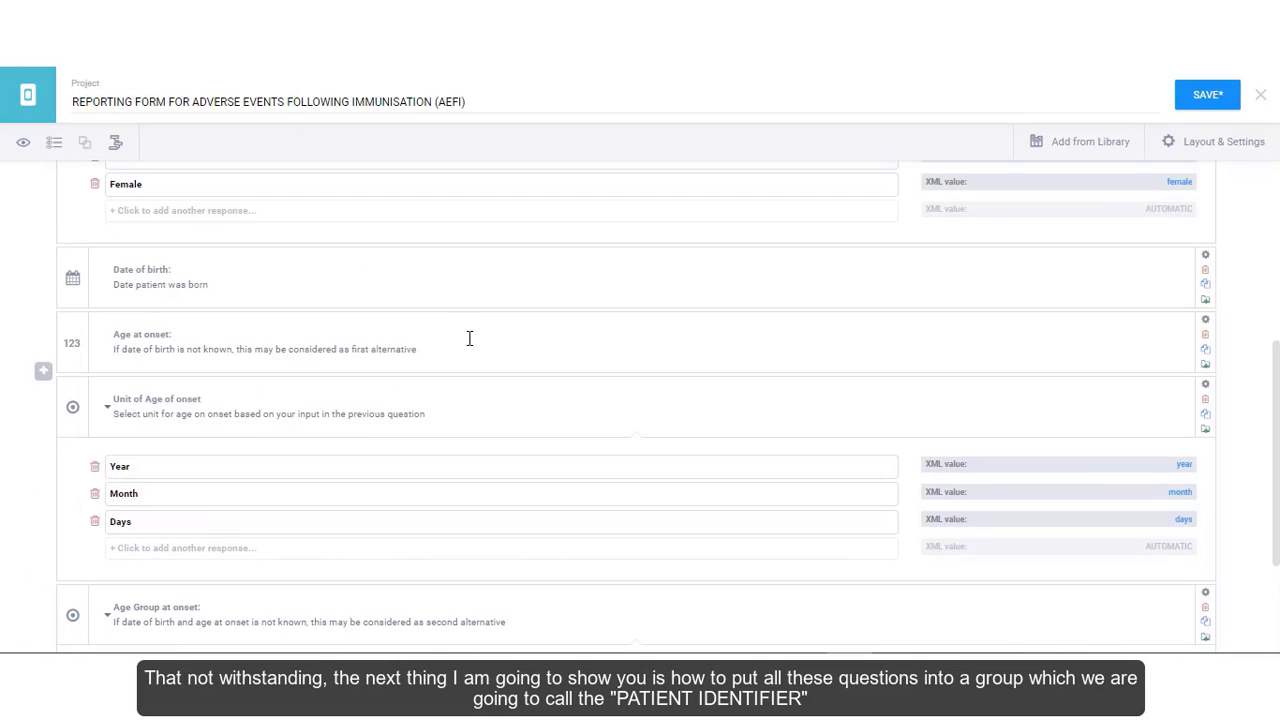
scroll(469, 339, up, 5)
scroll(471, 341, up, 1)
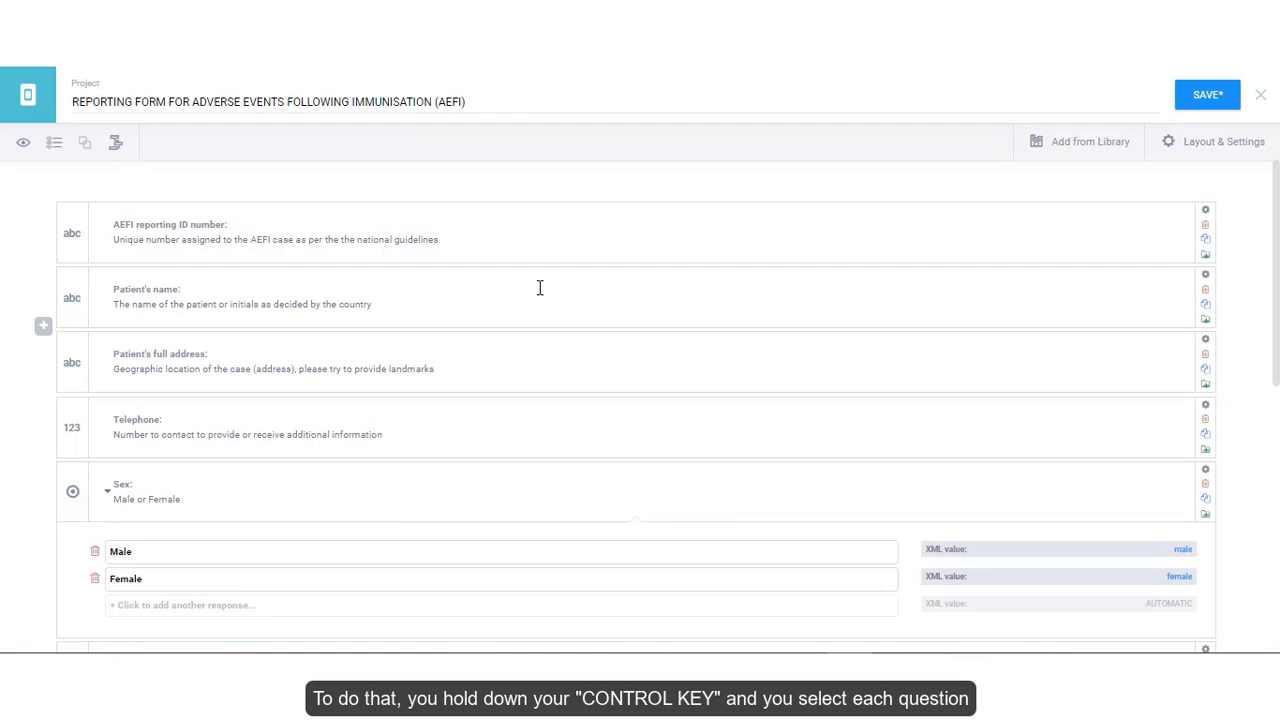
- Select all nine patient questions, from AEFI reporting ID number through Age Group at onset
ctrl+click(75, 230)
ctrl+click(75, 296)
ctrl+click(73, 360)
ctrl+click(72, 427)
ctrl+click(86, 483)
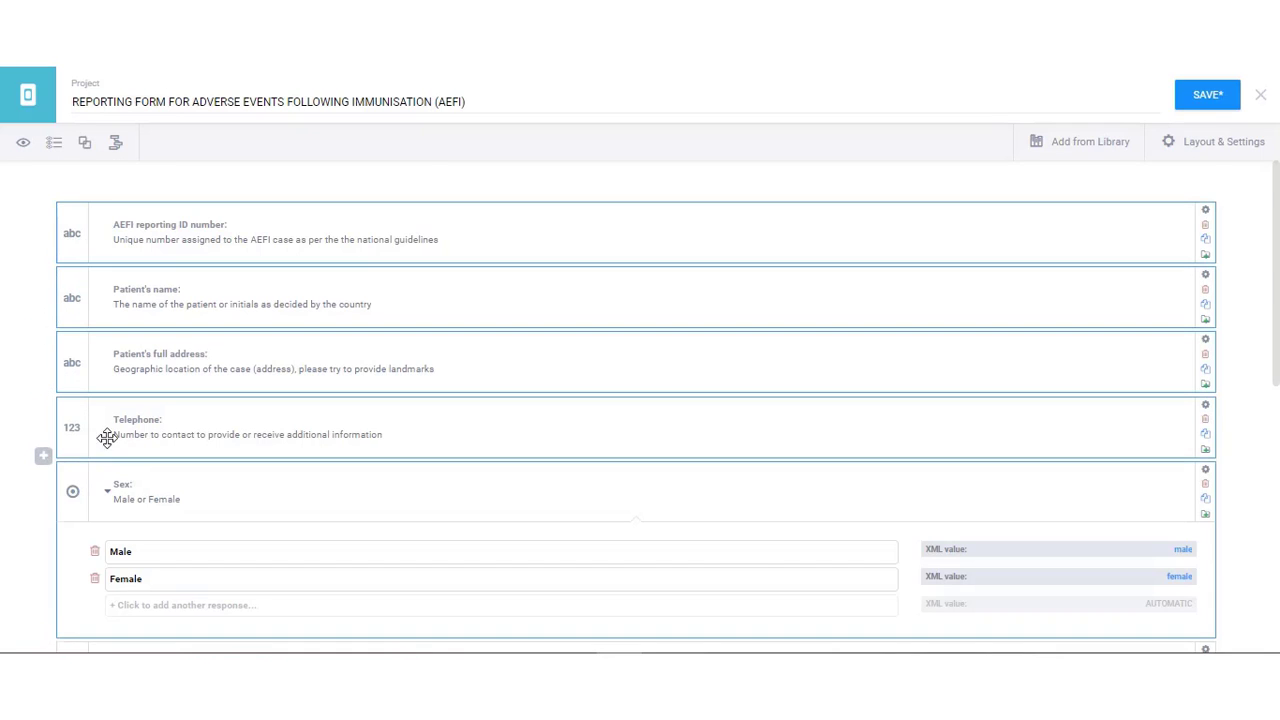
scroll(110, 445, down, 1)
scroll(110, 445, down, 3)
ctrl+click(75, 392)
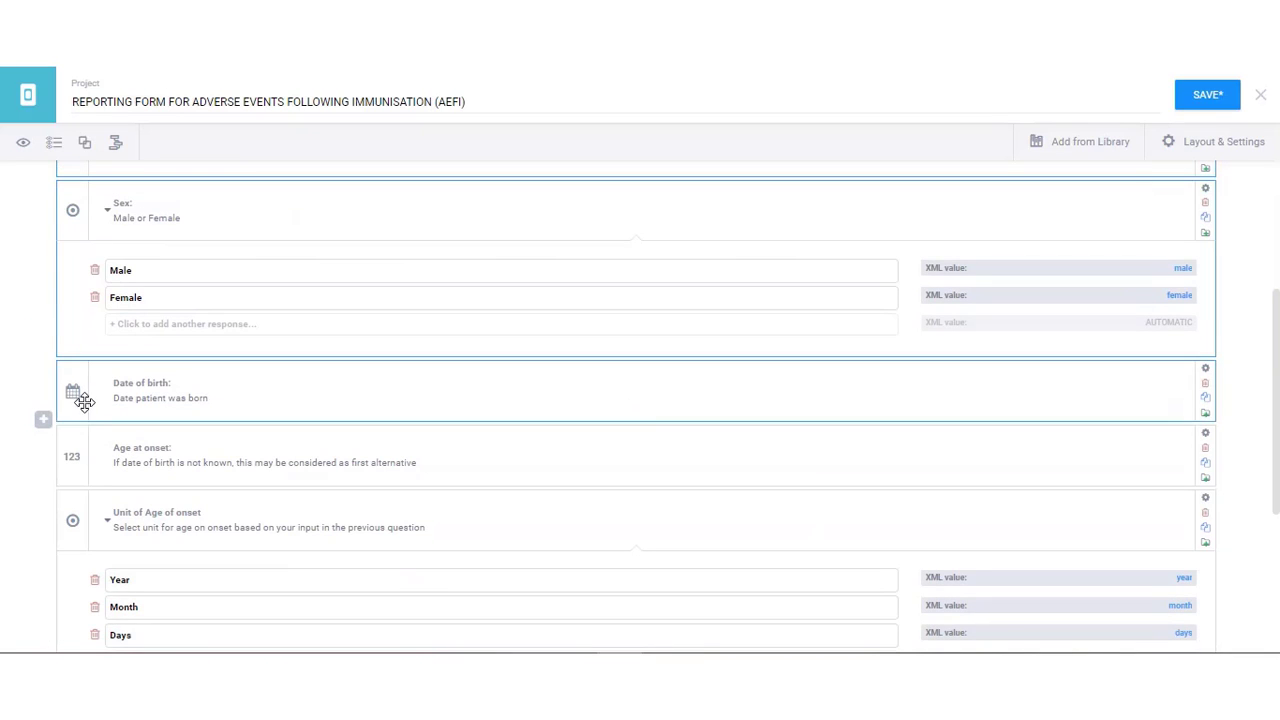
ctrl+click(78, 455)
scroll(86, 440, down, 3)
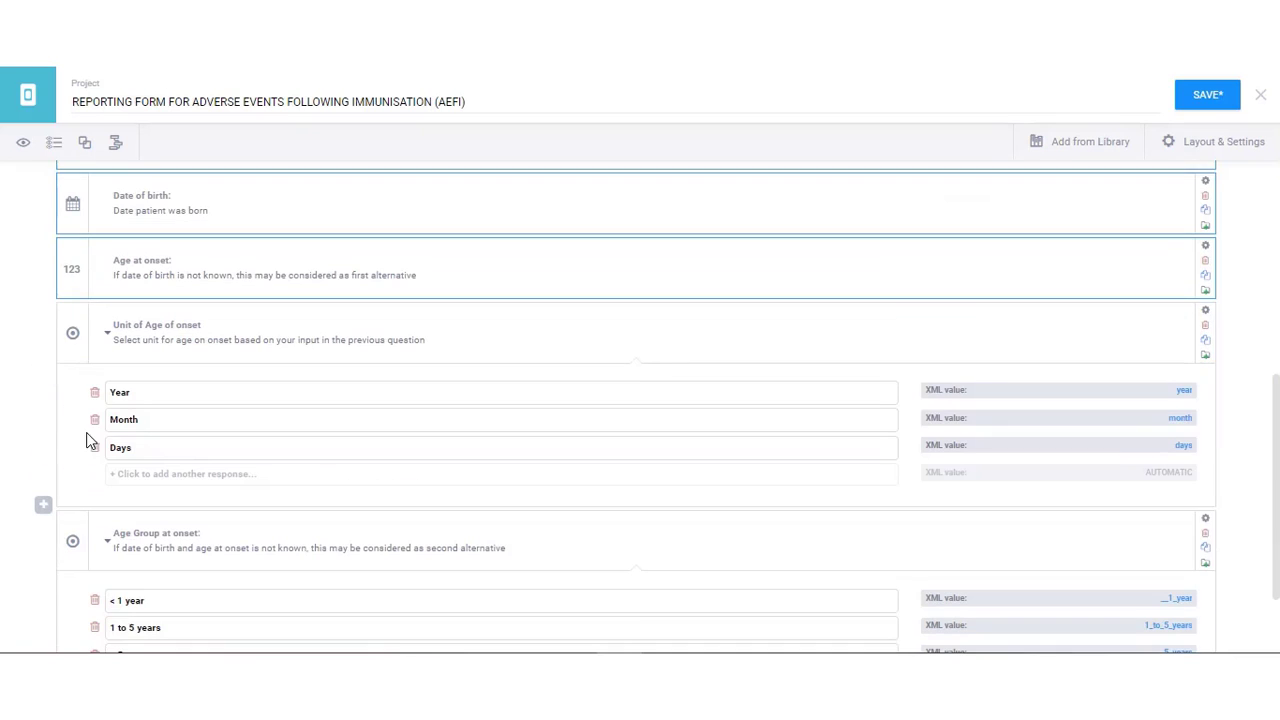
ctrl+click(82, 352)
scroll(78, 360, down, 2)
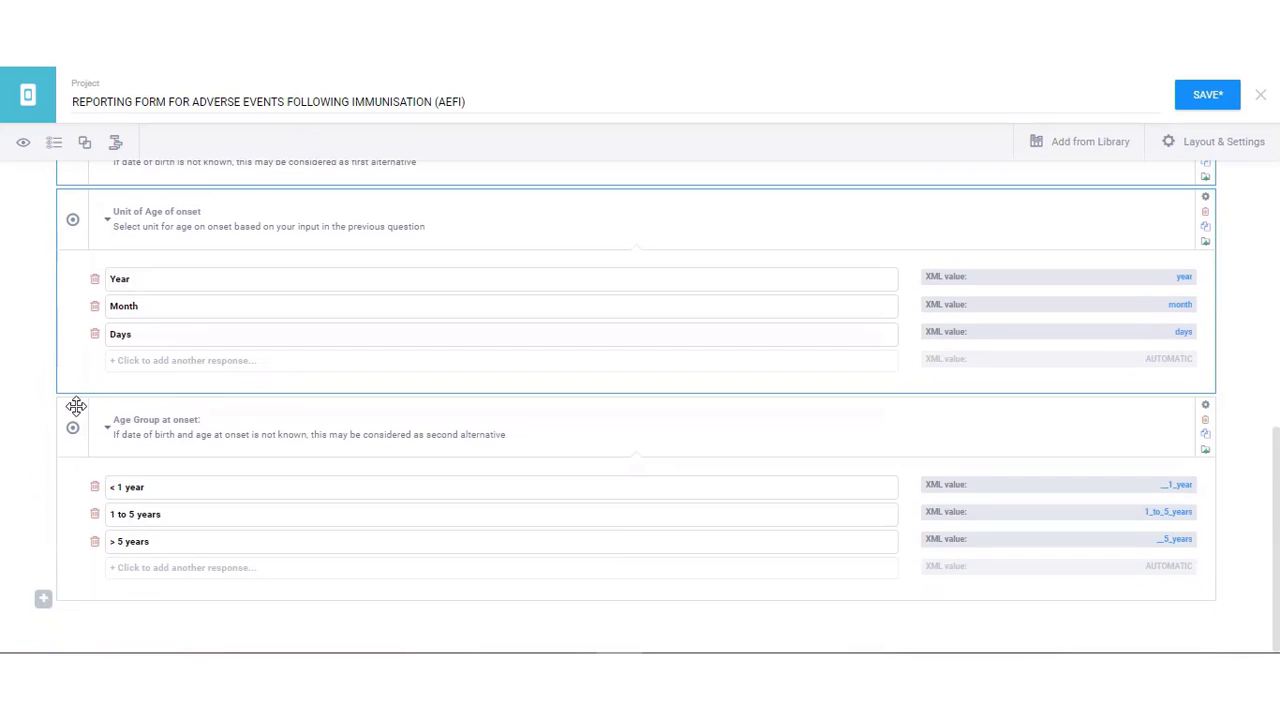
ctrl+click(76, 406)
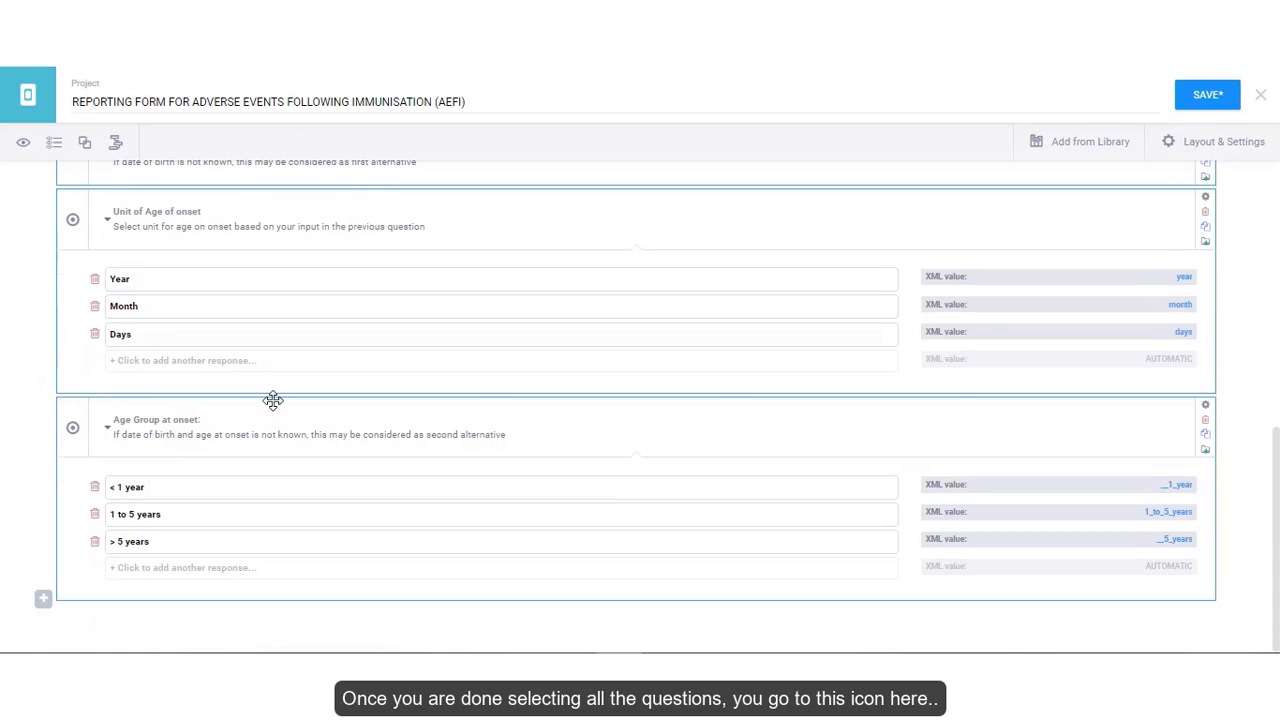
scroll(273, 400, up, 10)
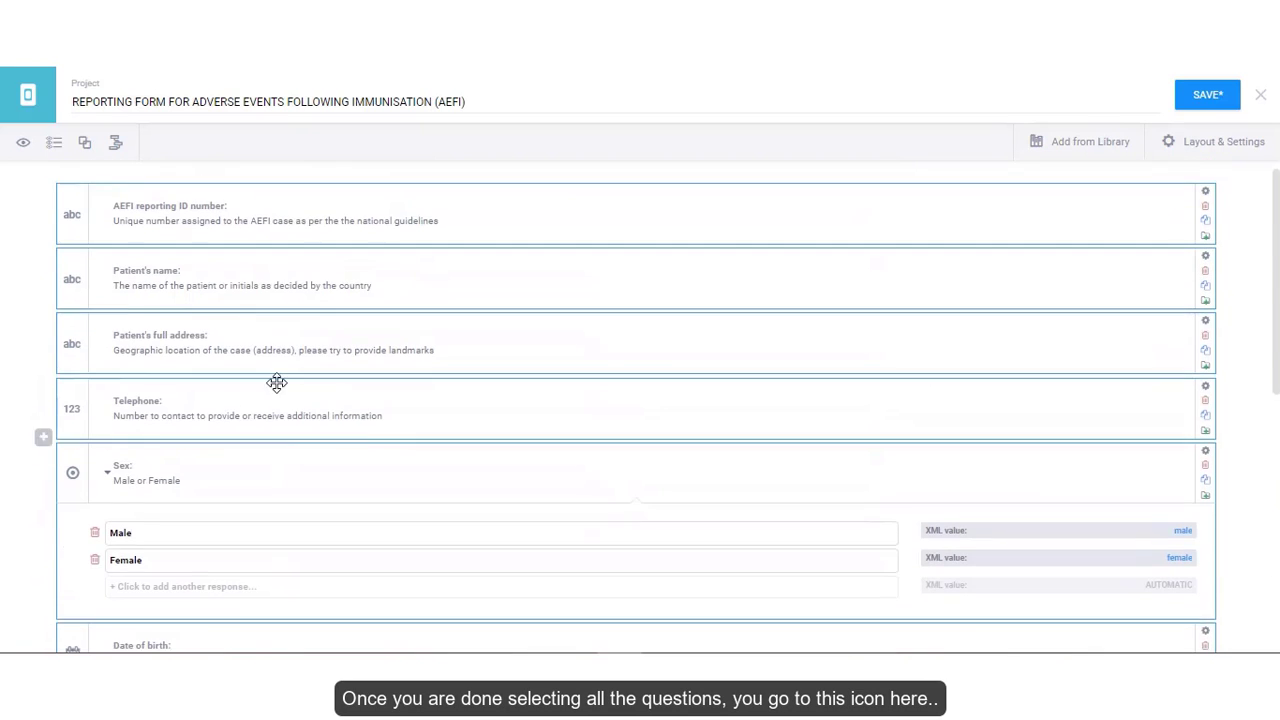
scroll(277, 382, up, 1)
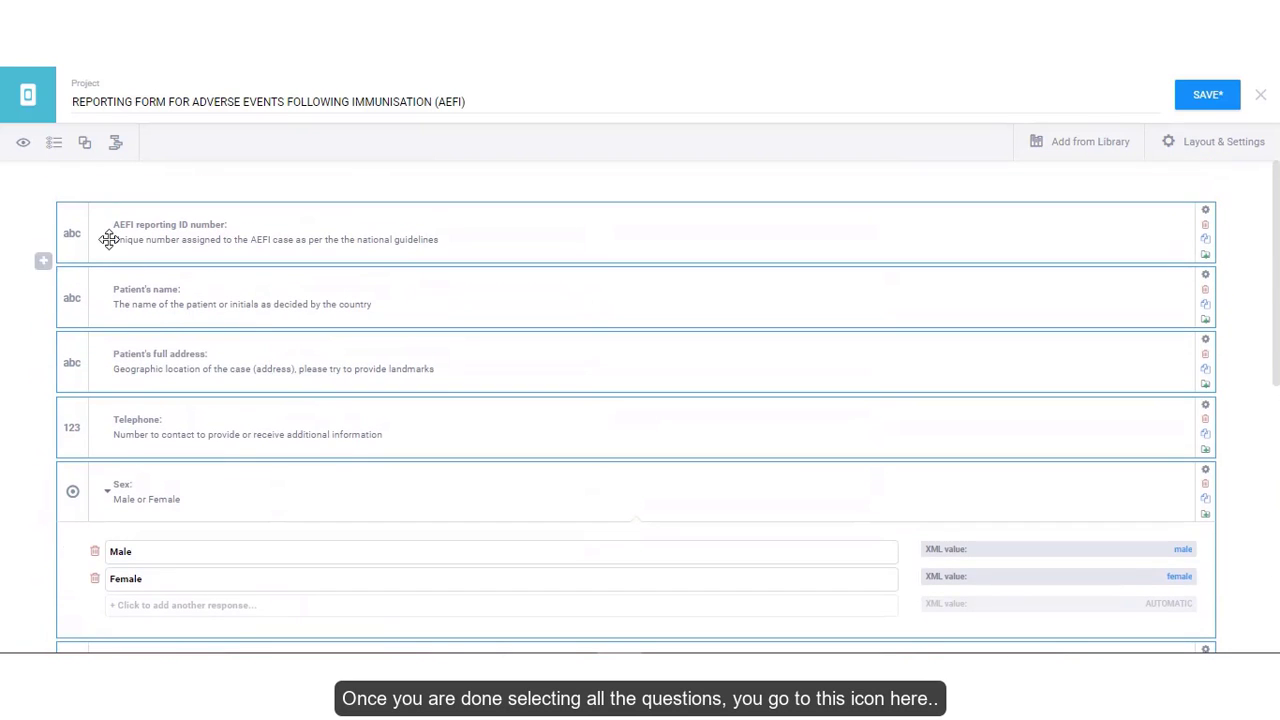
- Group the selected questions and name the group PATIENT IDENTIFIER
click(86, 146)
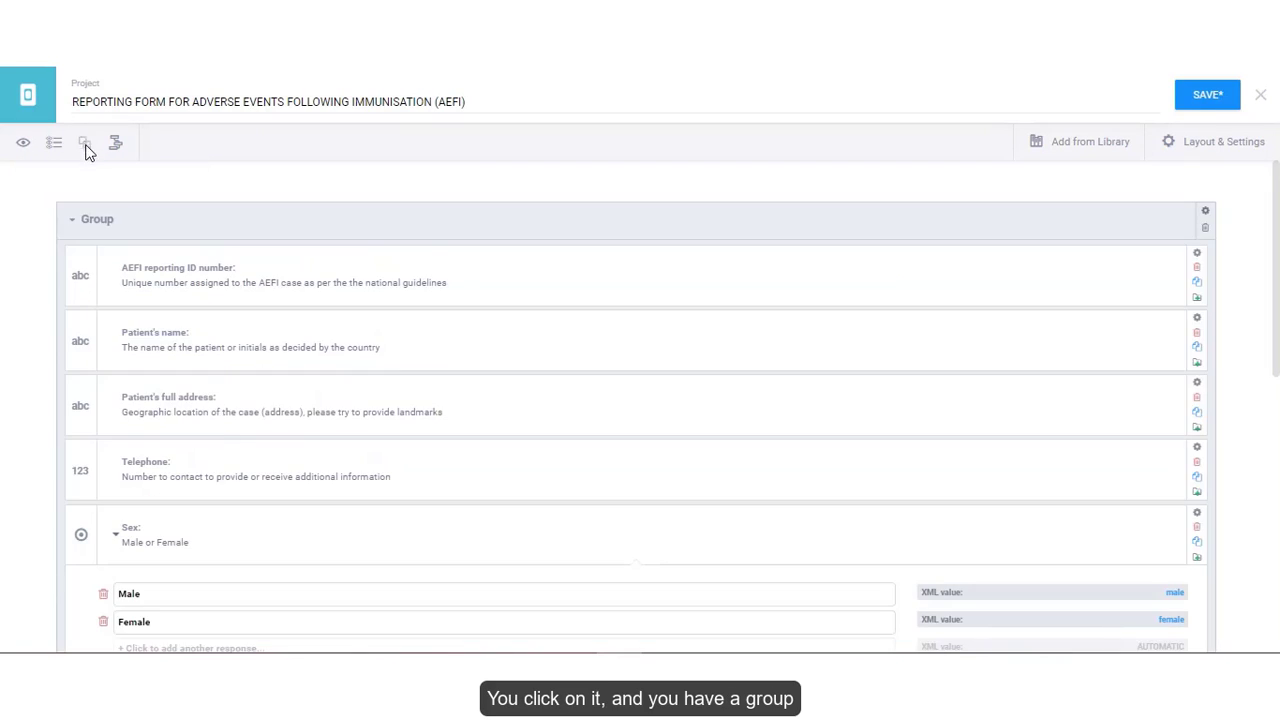
click(83, 220)
drag(83, 220, 215, 215)
text(PATIE)
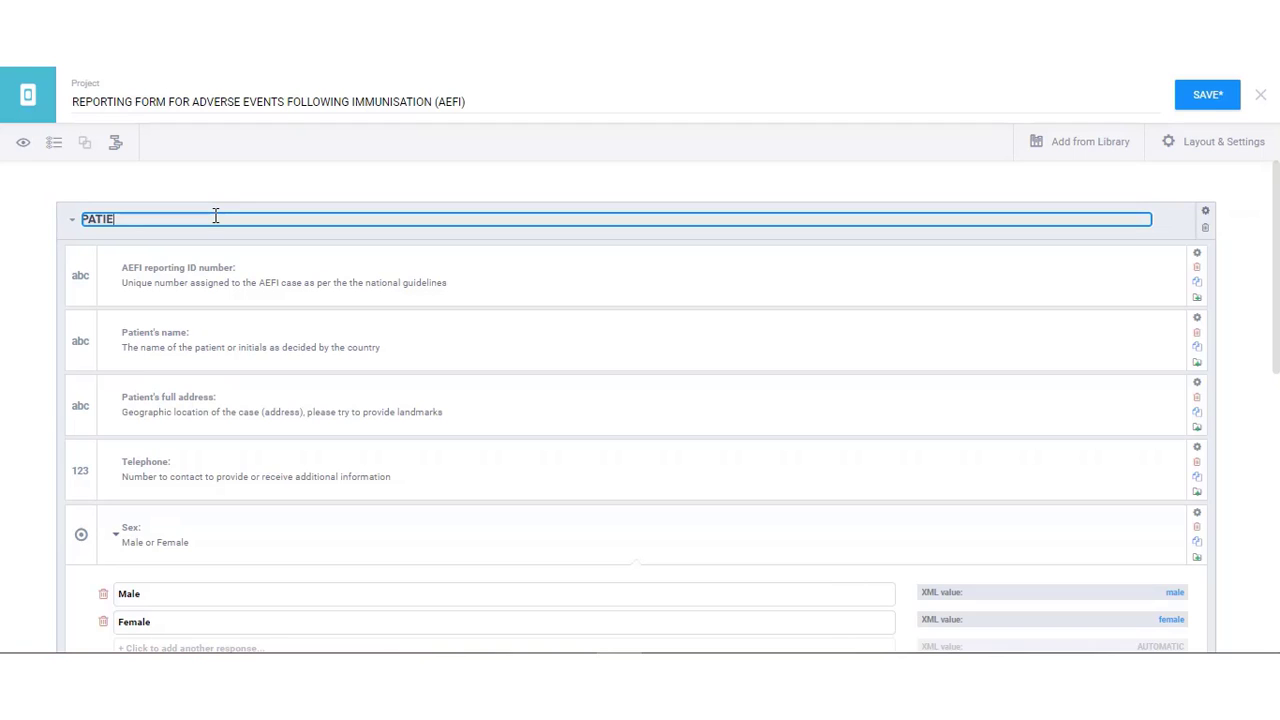
text(NTIFIER)
key(Return)
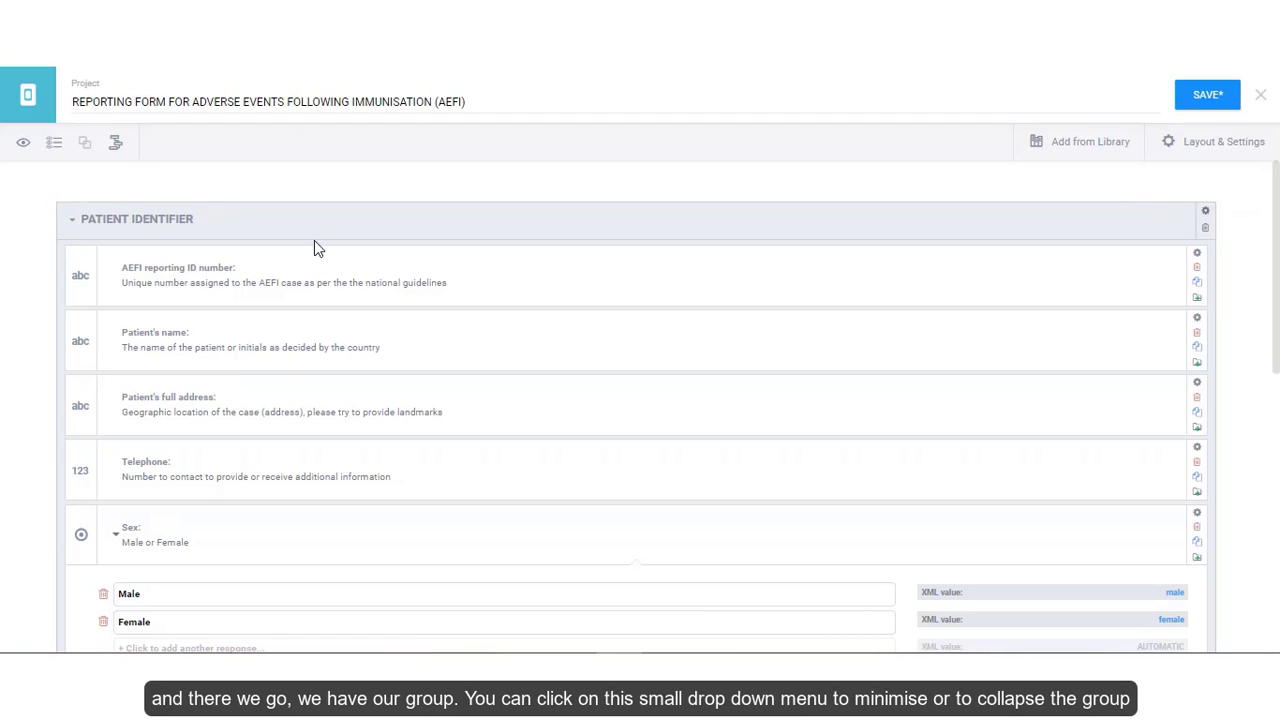
- Collapse and expand the PATIENT IDENTIFIER group a few times to check it
click(72, 222)
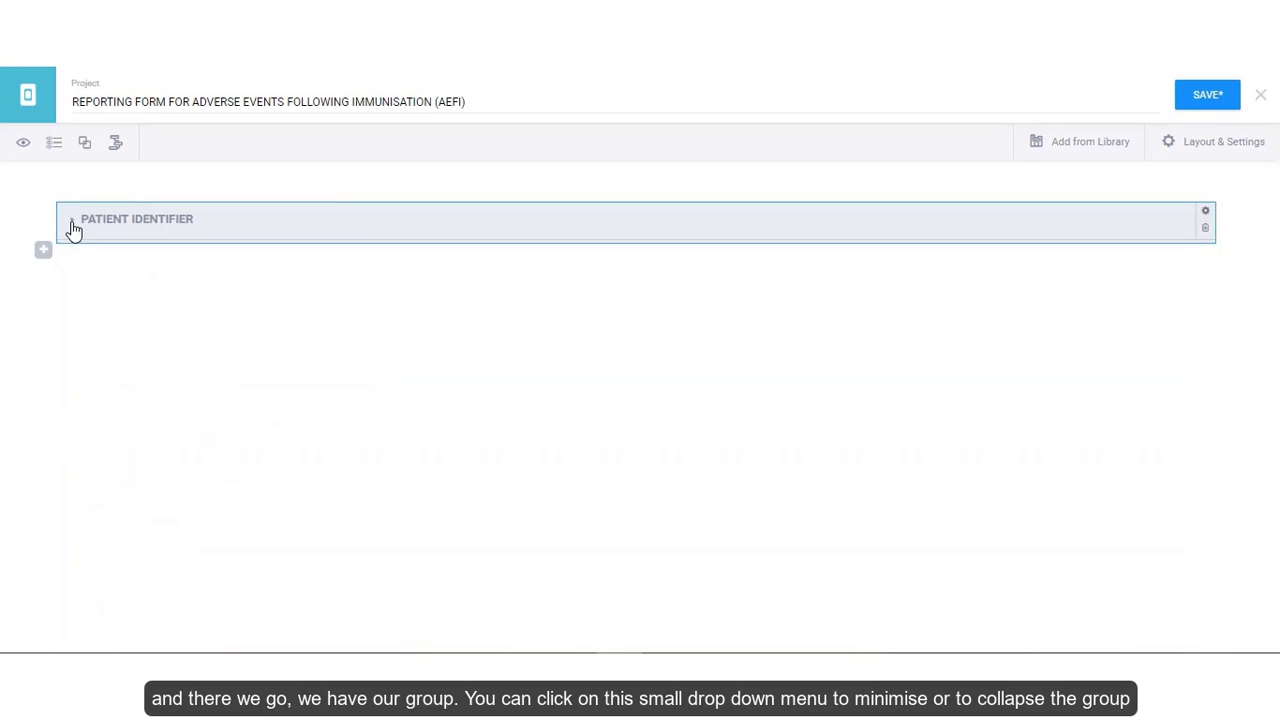
click(72, 222)
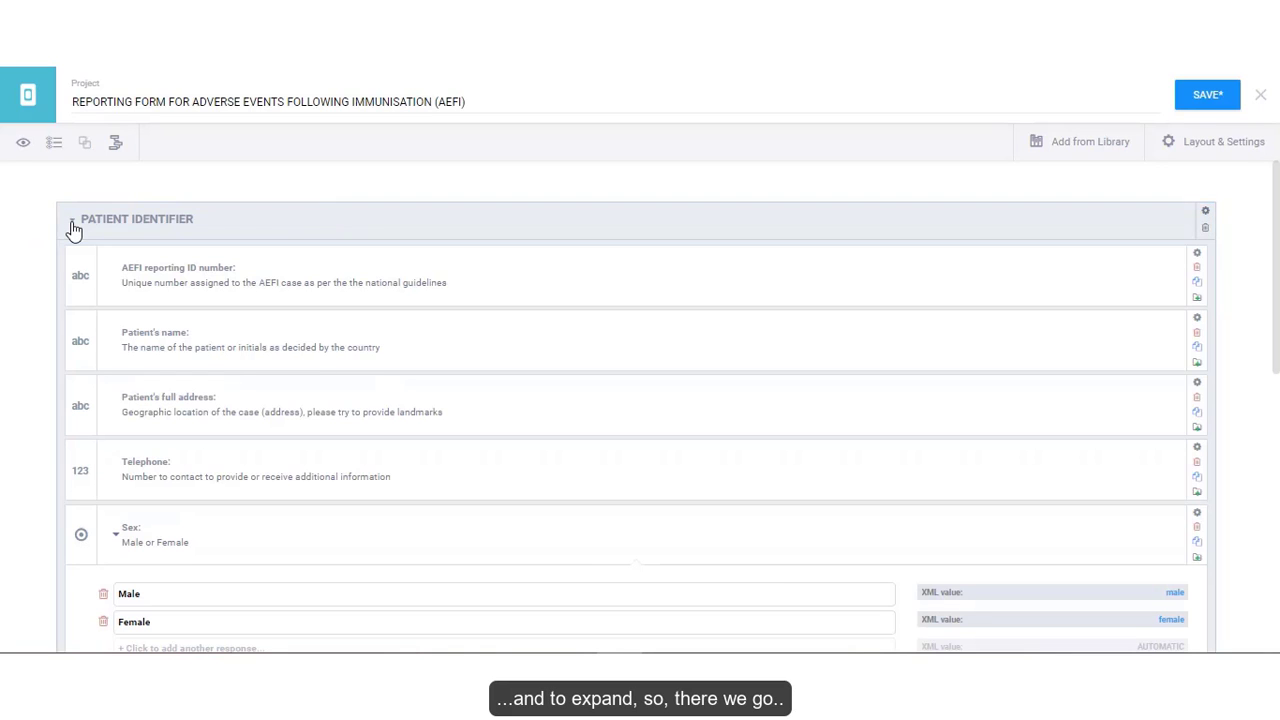
click(72, 222)
click(72, 222)
click(72, 226)
click(72, 226)
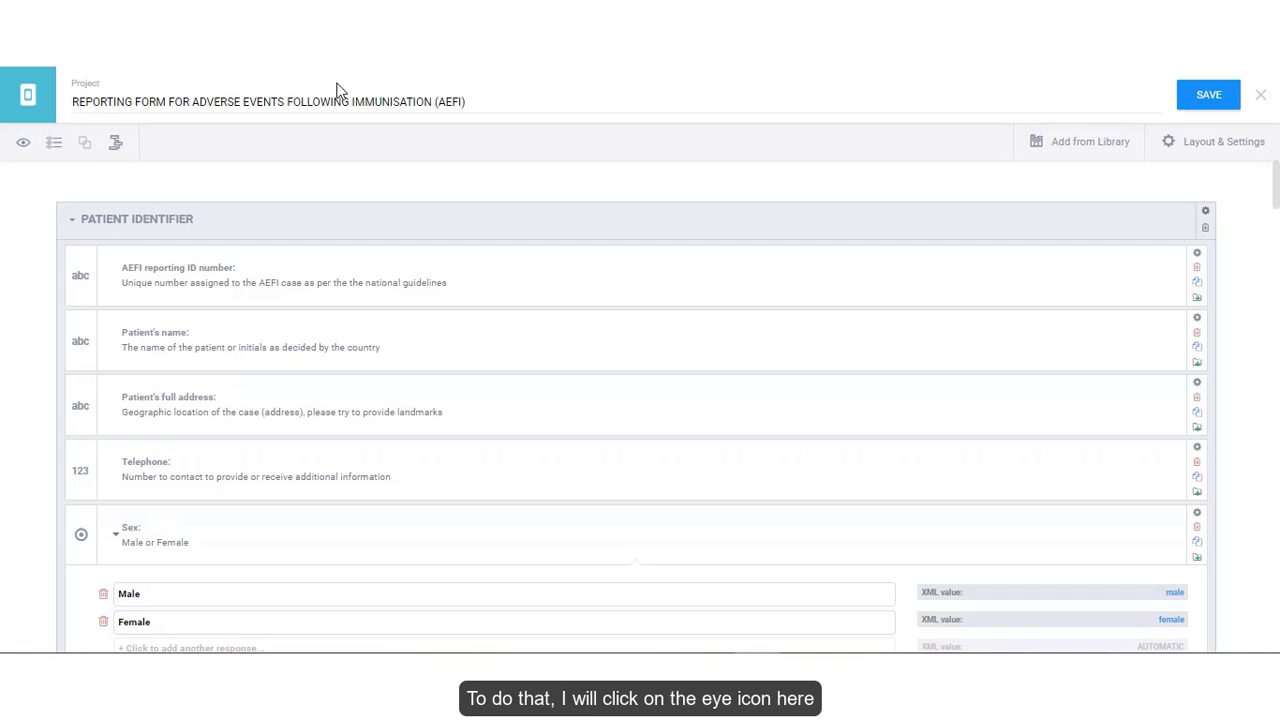
- Preview the form, collapse all five sections, then reopen only Patient Identifier
click(23, 143)
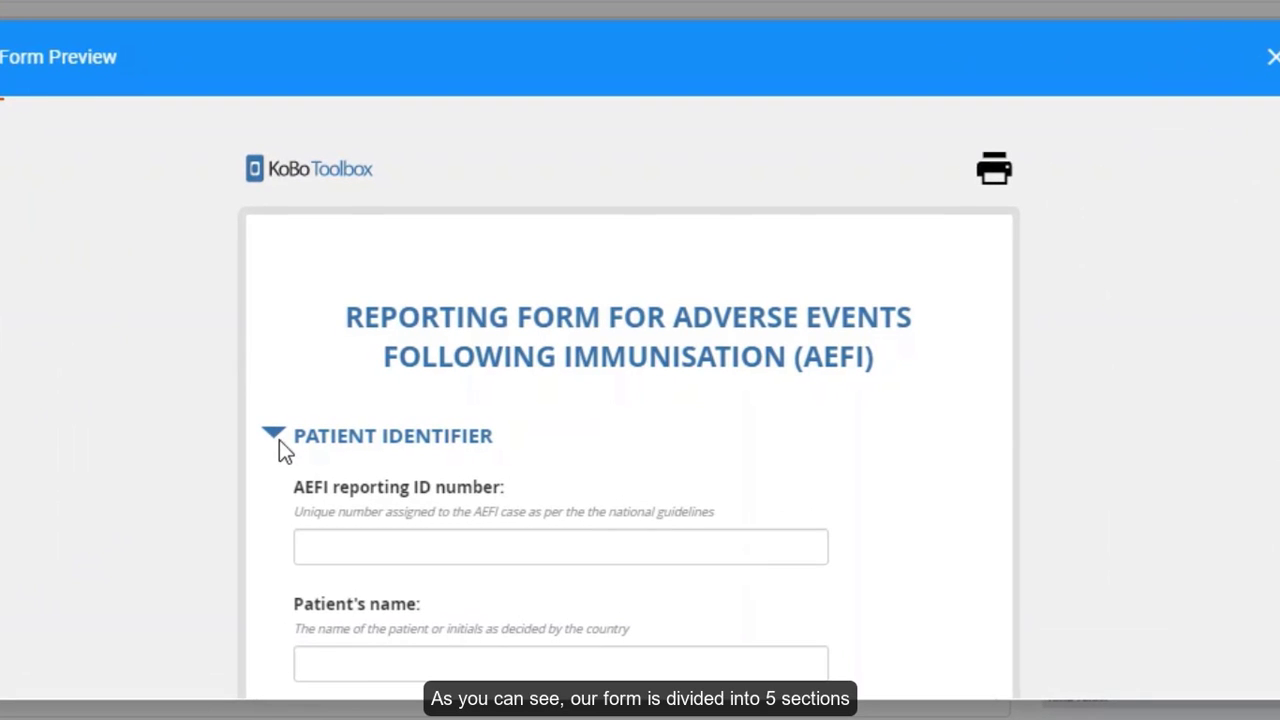
click(274, 434)
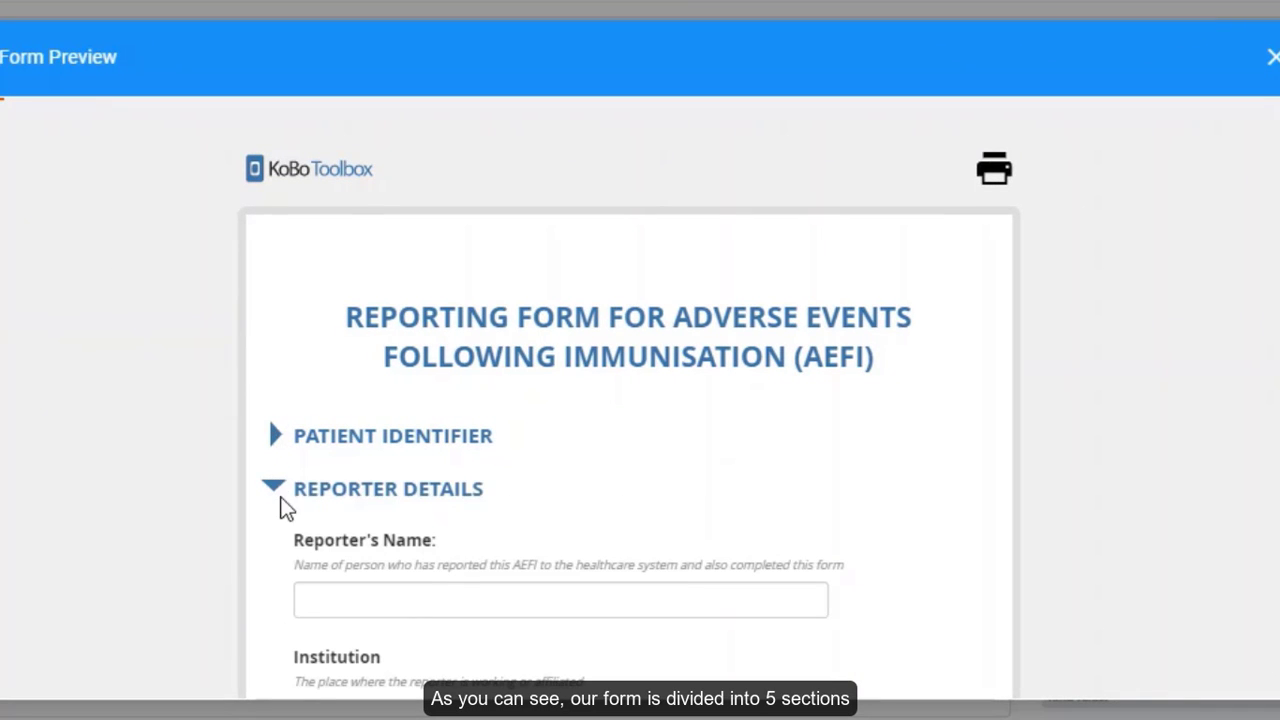
click(276, 490)
click(273, 541)
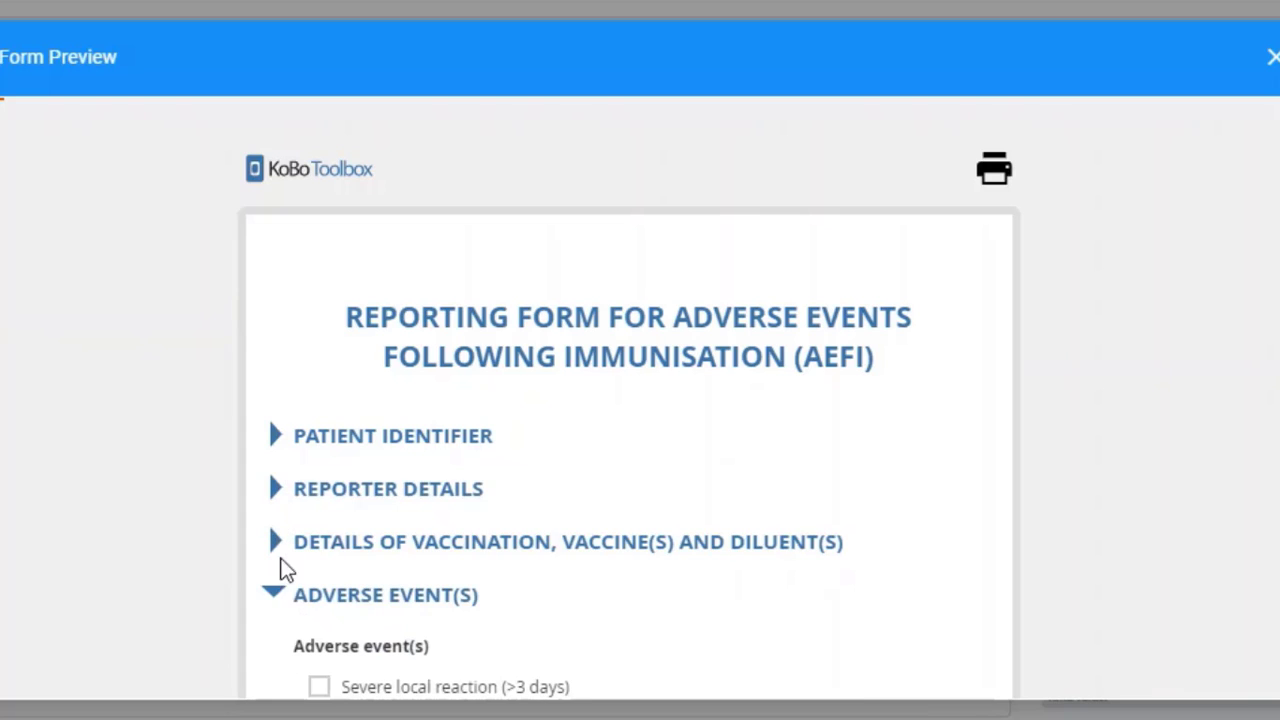
click(278, 595)
click(279, 649)
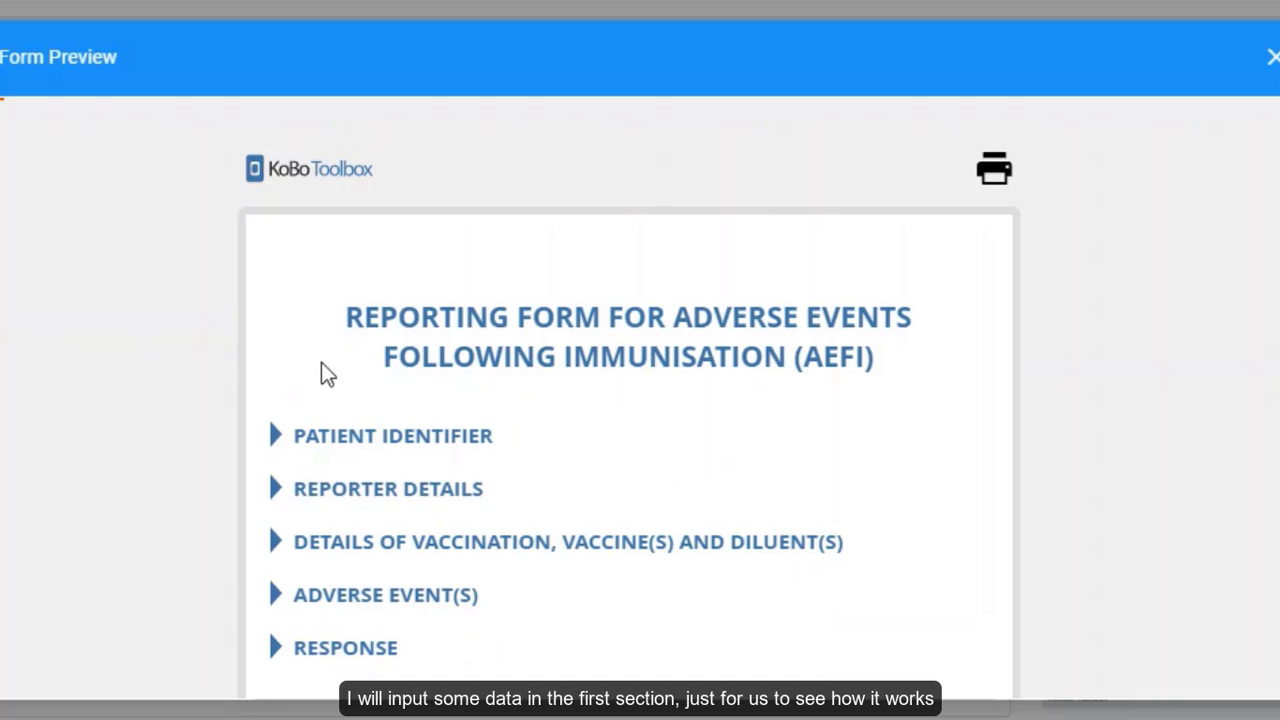
click(277, 439)
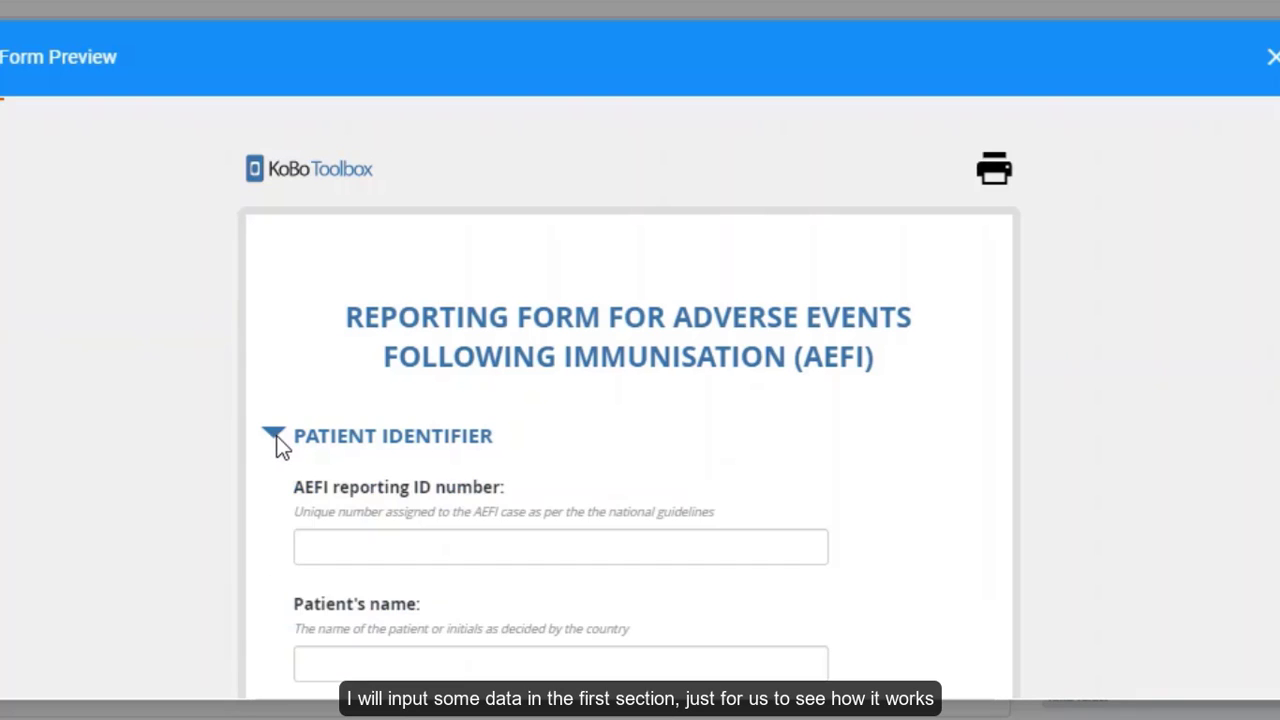
- Enter reporting ID CM01 plus the patient's name, full address and telephone number
click(335, 541)
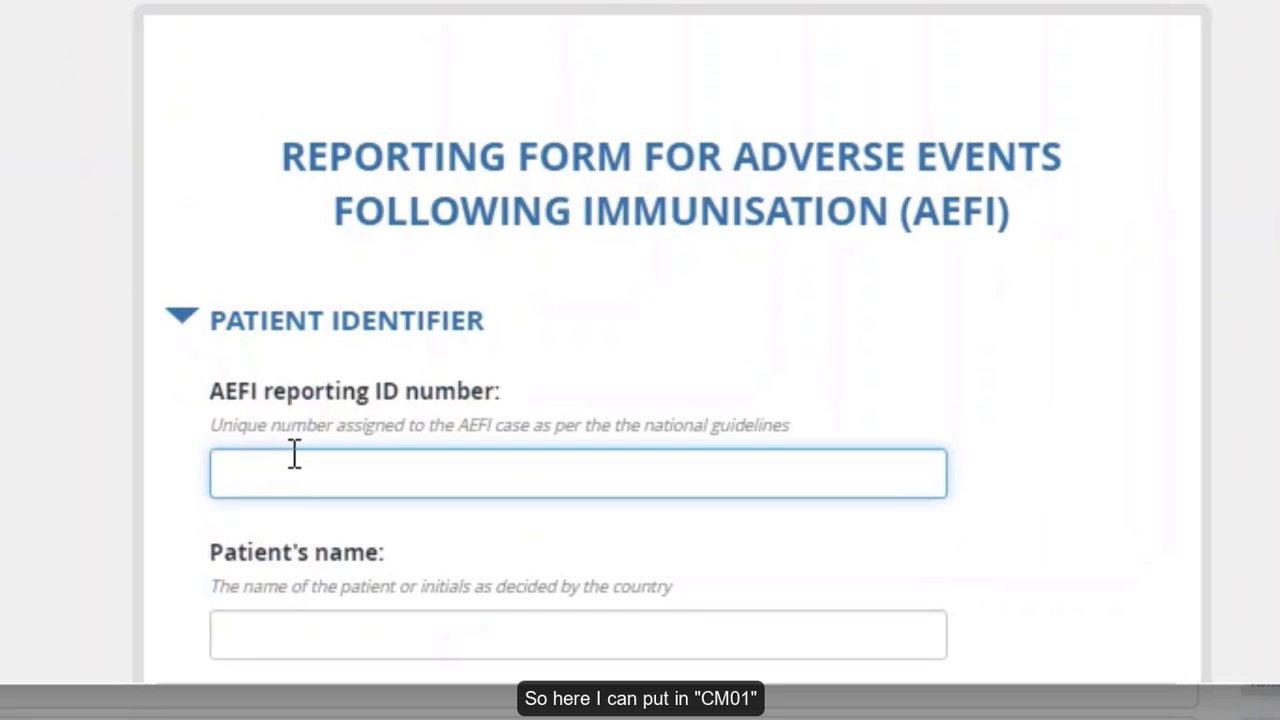
text(CM01)
scroll(469, 491, down, 3)
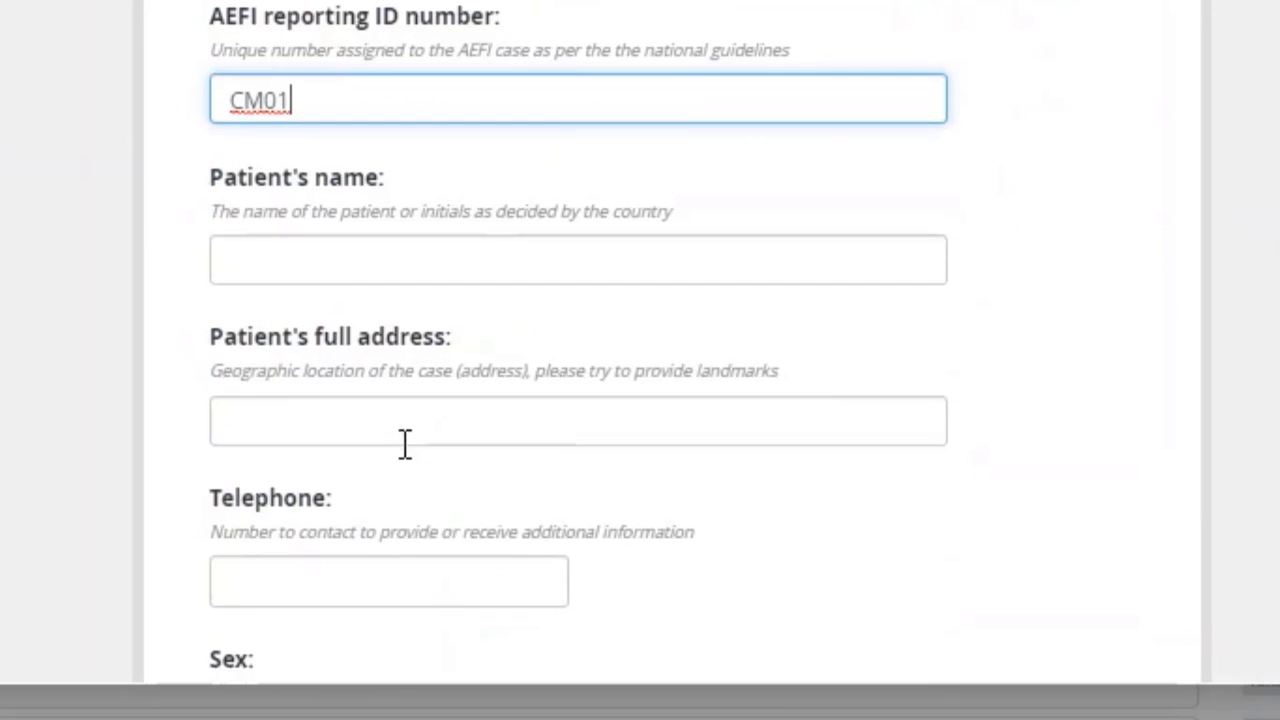
click(311, 261)
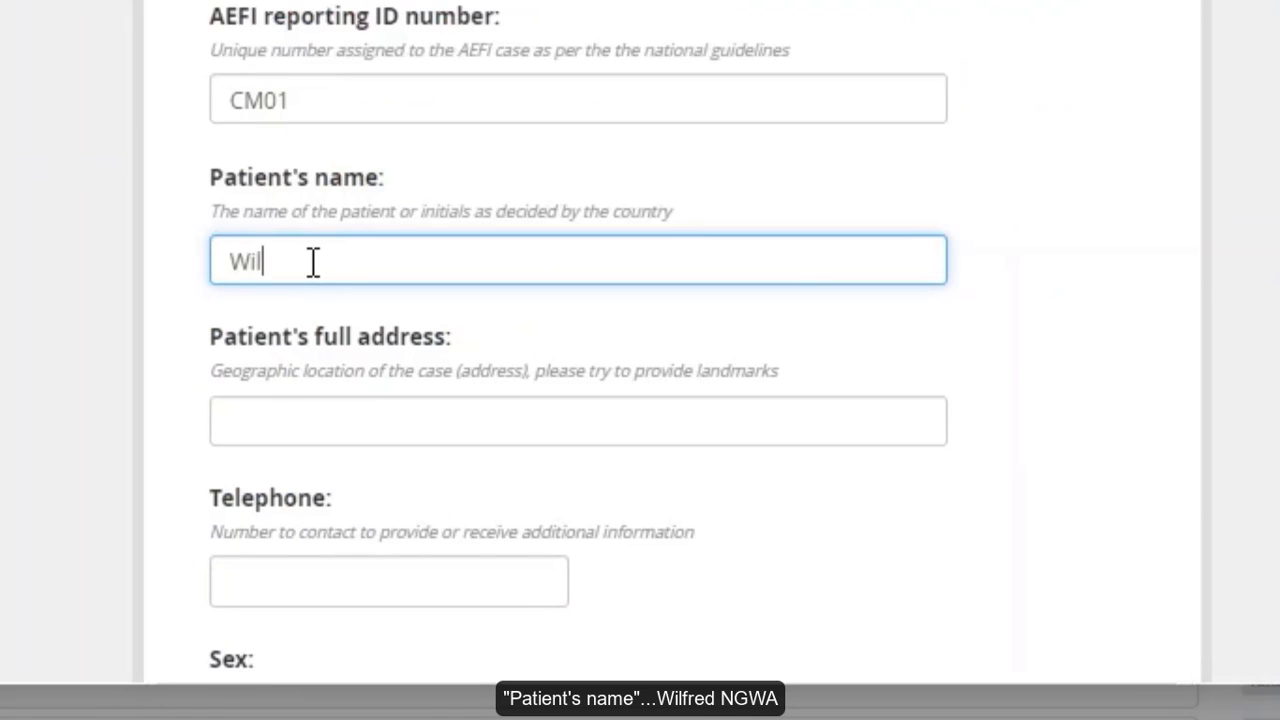
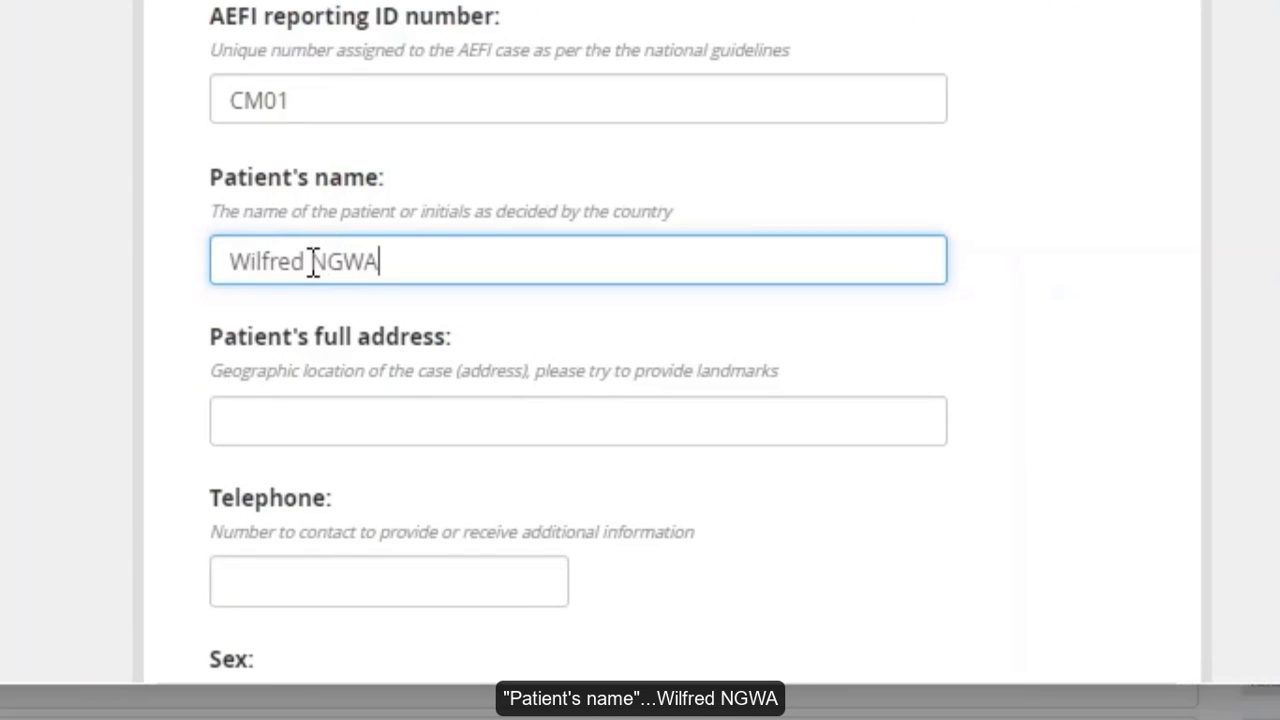
click(280, 406)
text(Douala)
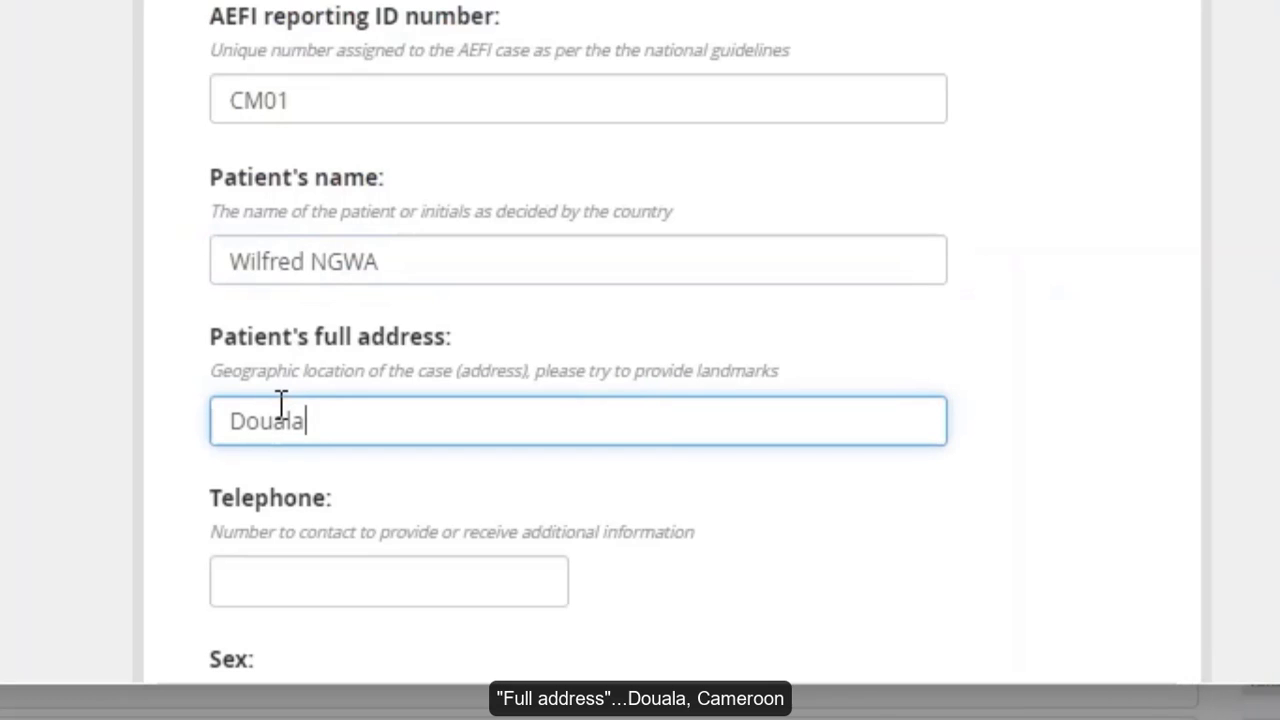
text(, Cameroon)
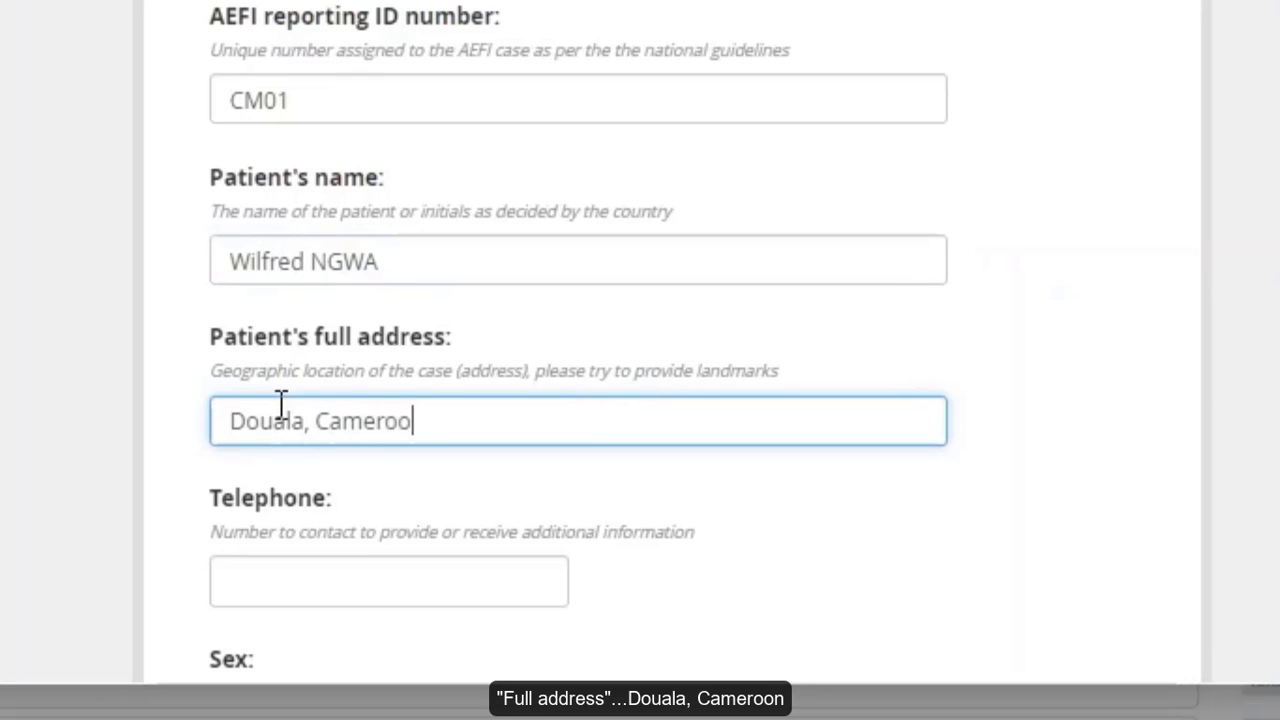
click(240, 582)
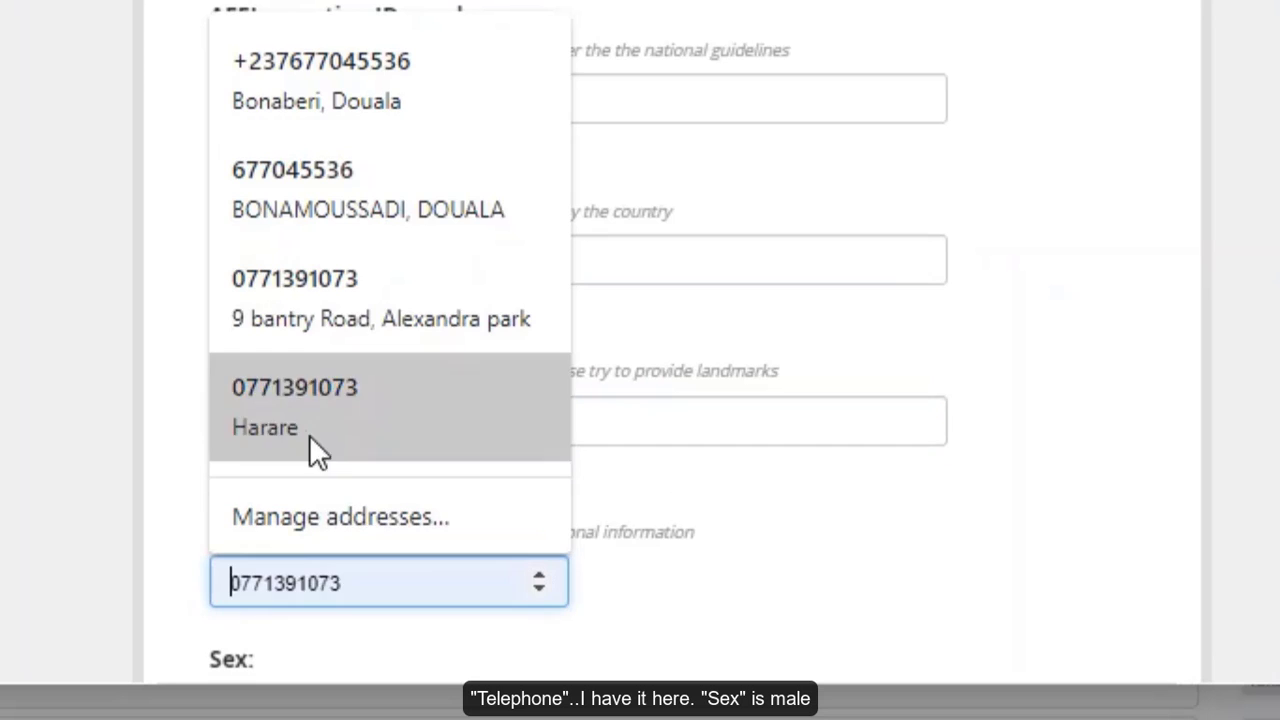
click(309, 178)
- Mark the patient as Male and pick 2017-12-12 as the date of birth
scroll(649, 437, down, 4)
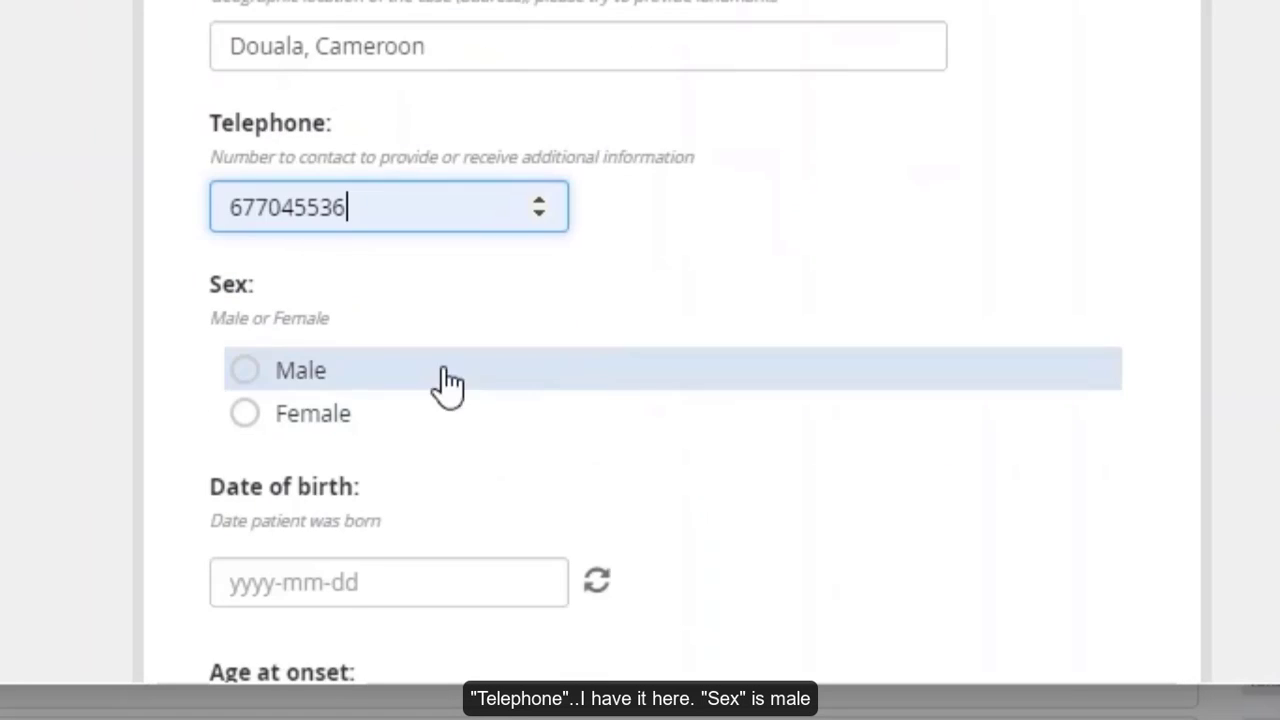
click(244, 371)
scroll(560, 480, down, 2)
click(350, 394)
click(316, 62)
click(316, 62)
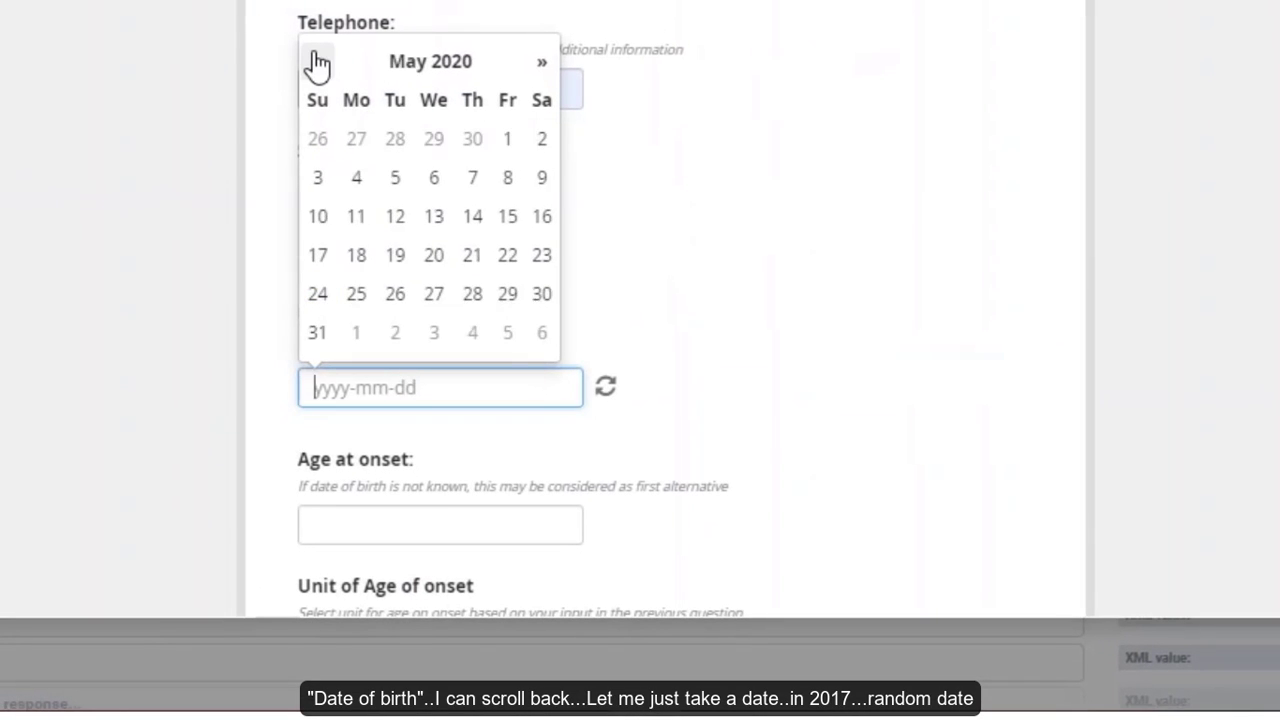
click(316, 62)
click(316, 62)
click(316, 62)
click(316, 62)
click(316, 62)
click(316, 62)
click(316, 62)
click(316, 62)
click(316, 62)
click(316, 62)
click(316, 62)
click(316, 62)
click(316, 62)
click(316, 62)
click(316, 62)
click(316, 62)
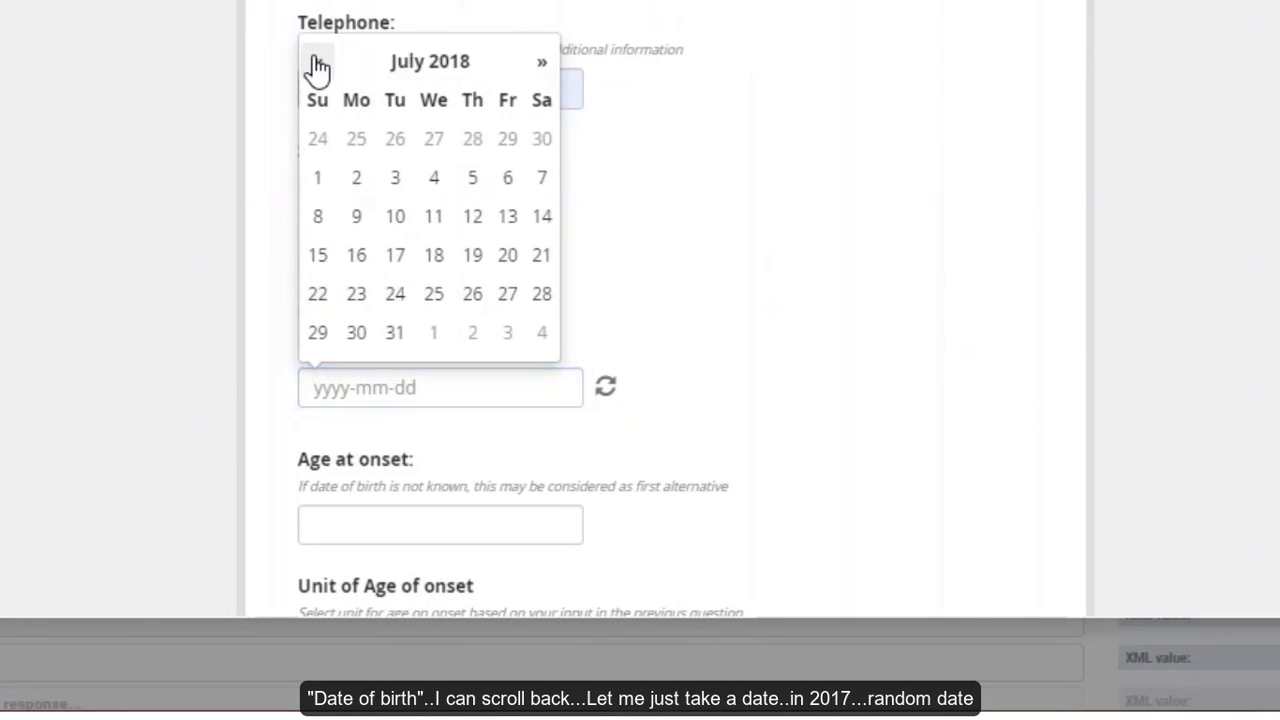
click(316, 64)
click(316, 64)
click(316, 64)
click(316, 64)
click(316, 64)
click(316, 64)
click(316, 64)
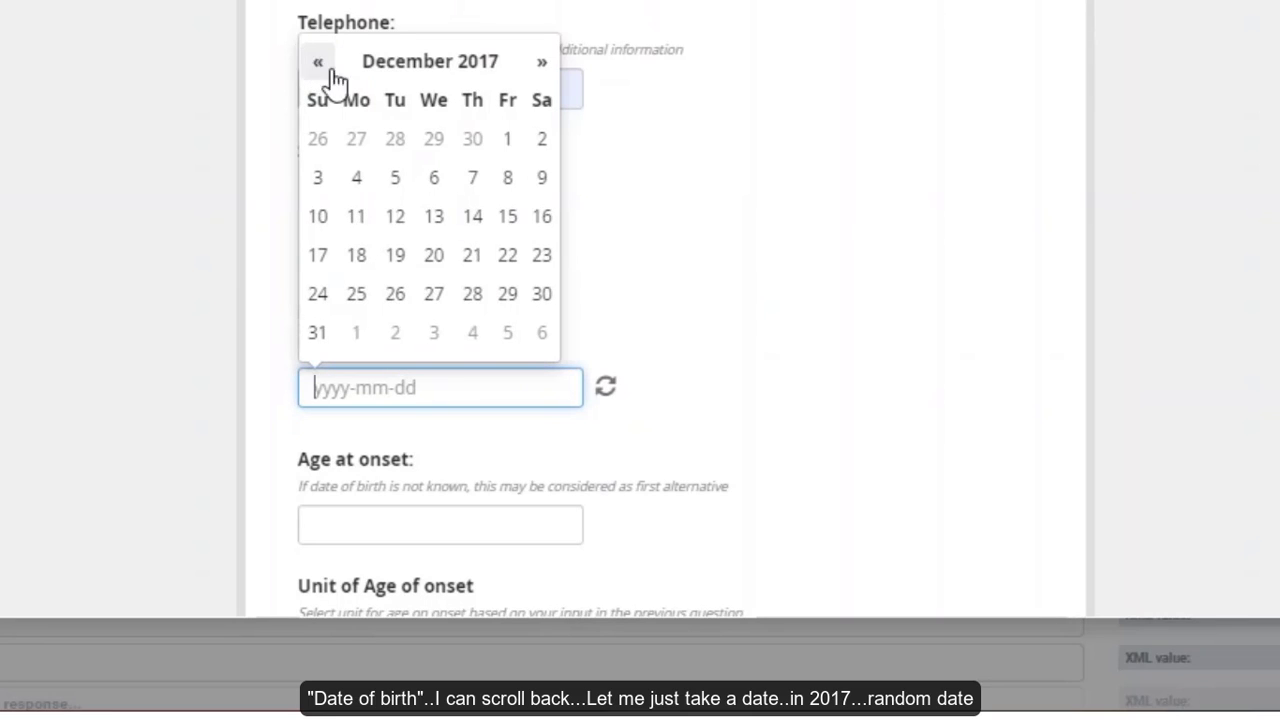
click(397, 218)
- Enter age at onset 3 in Years and choose the 1 to 5 years age group
scroll(820, 415, down, 2)
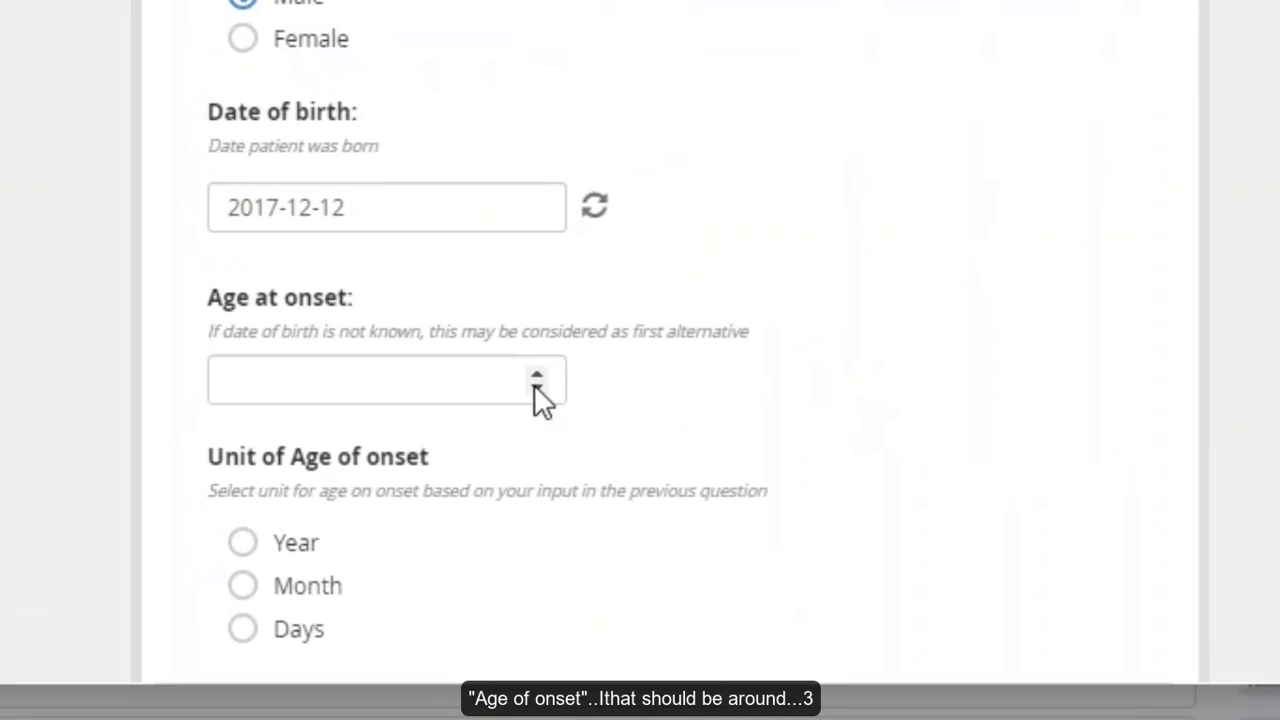
click(276, 381)
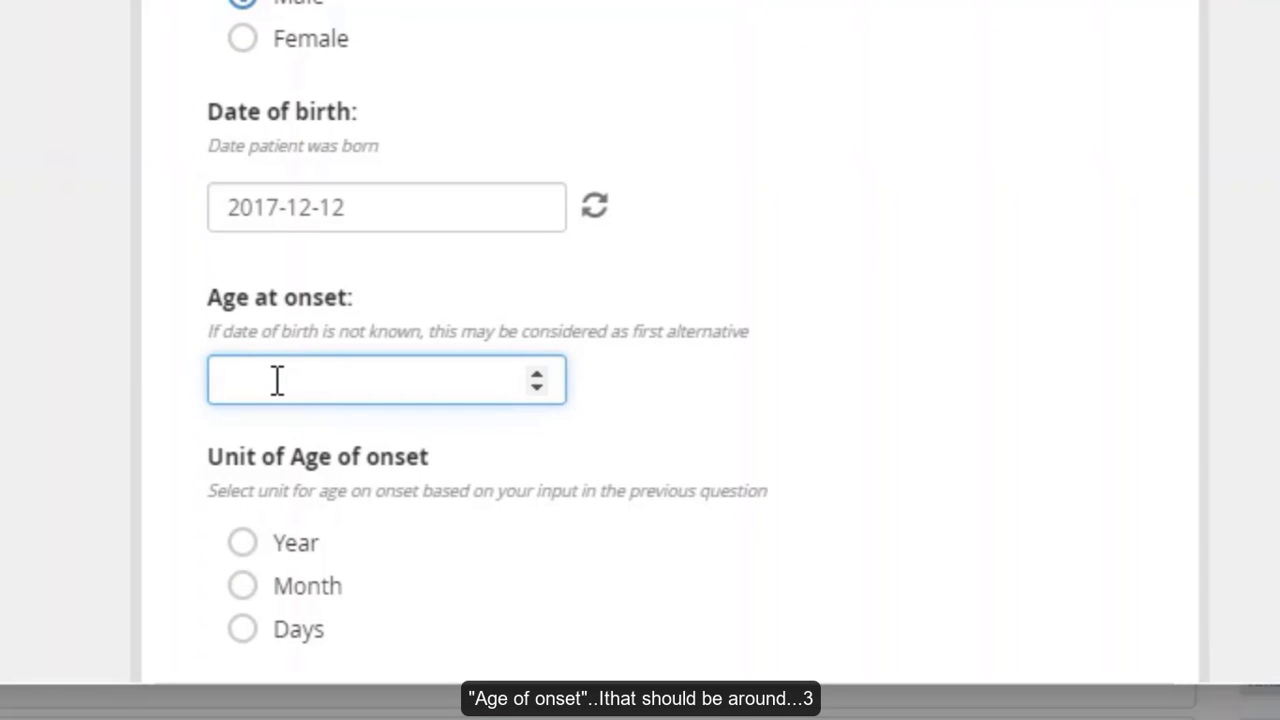
text(3)
scroll(686, 494, down, 4)
click(246, 170)
scroll(601, 307, down, 2)
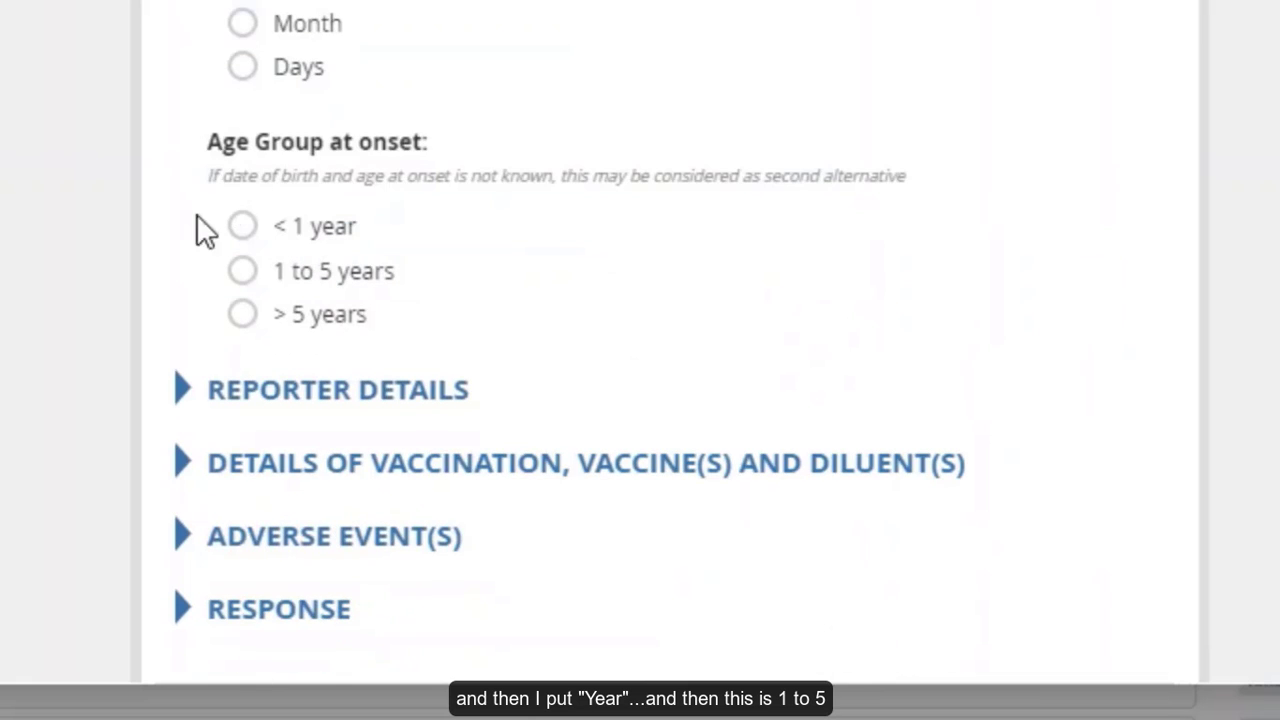
click(243, 271)
scroll(735, 378, up, 3)
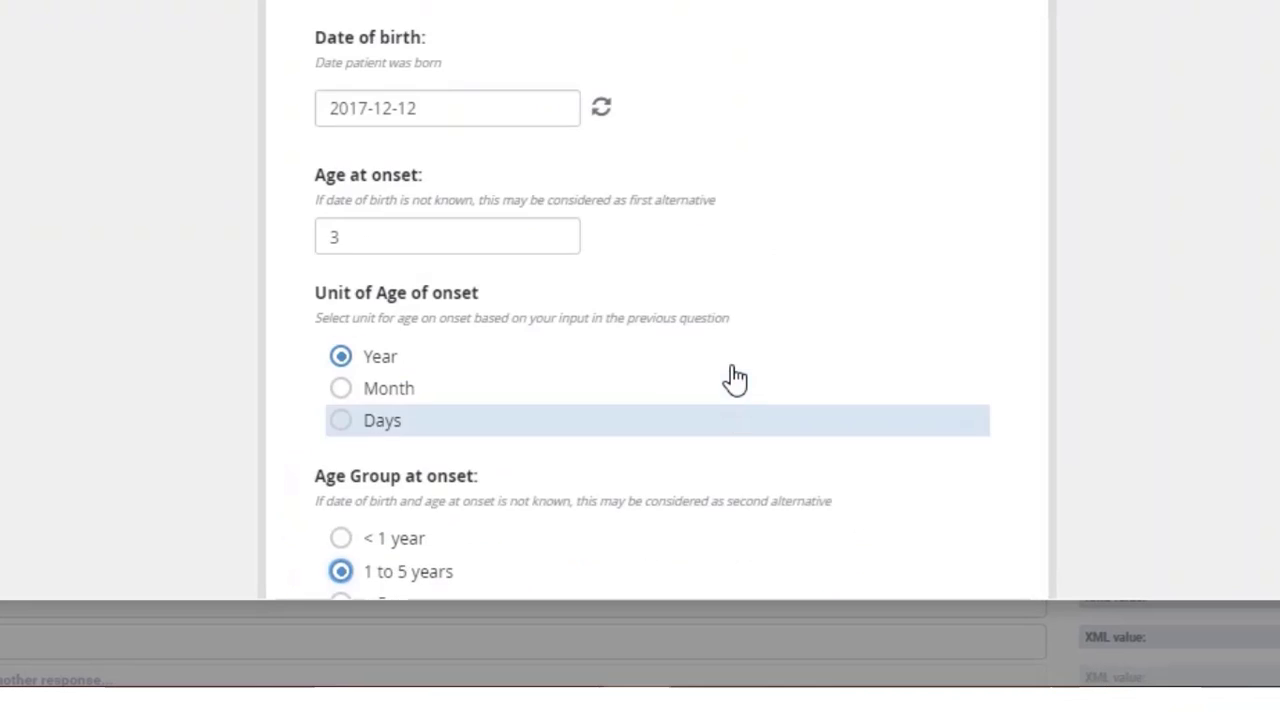
scroll(735, 378, up, 3)
scroll(741, 354, down, 2)
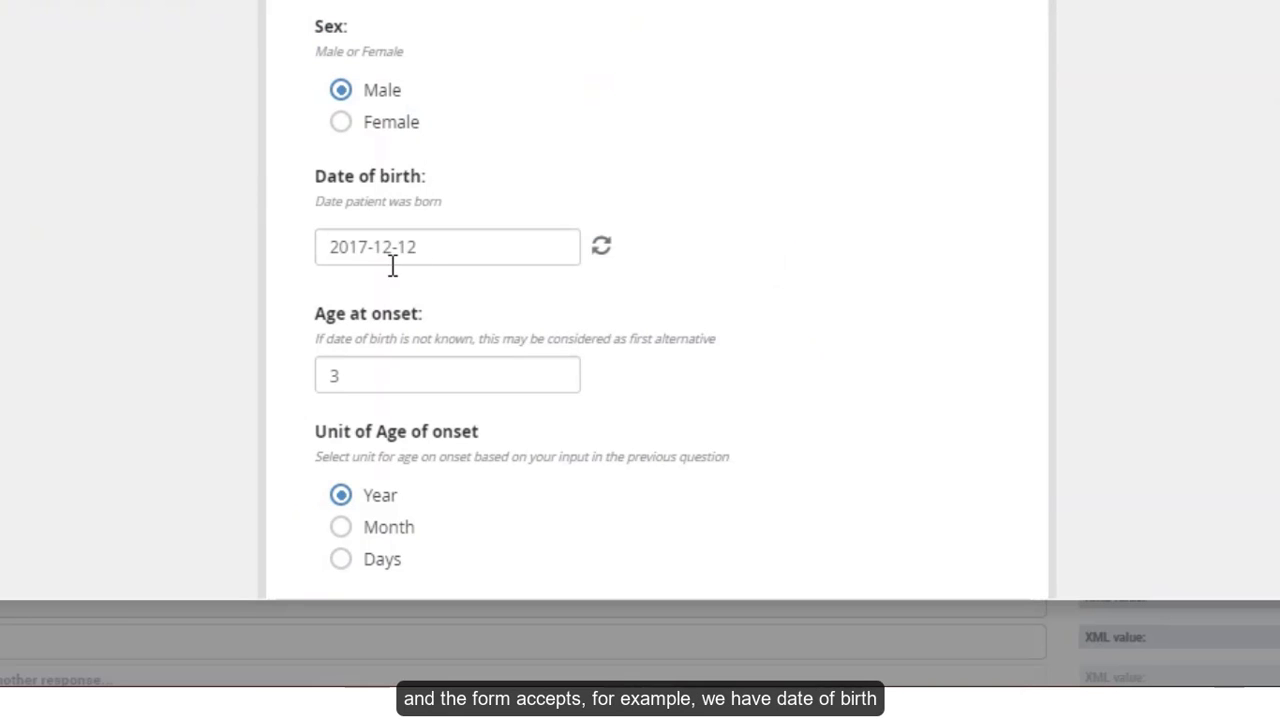
scroll(486, 306, down, 3)
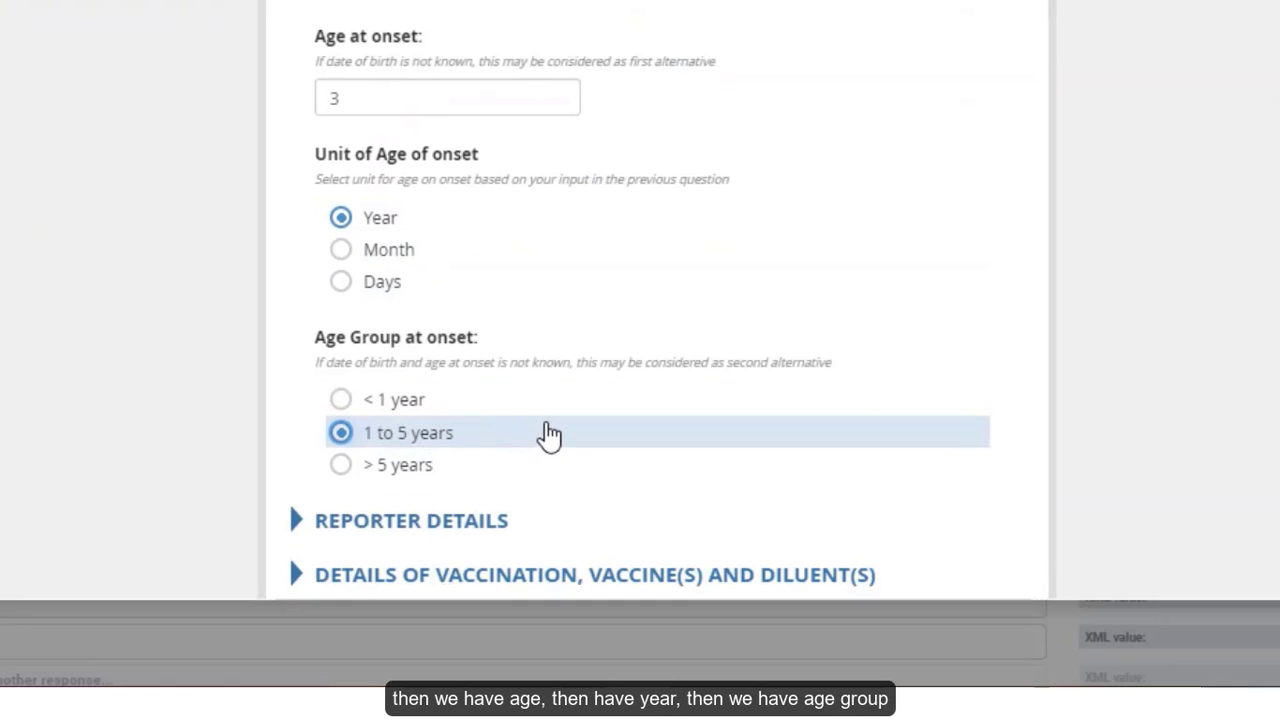
scroll(545, 434, up, 2)
scroll(634, 434, up, 2)
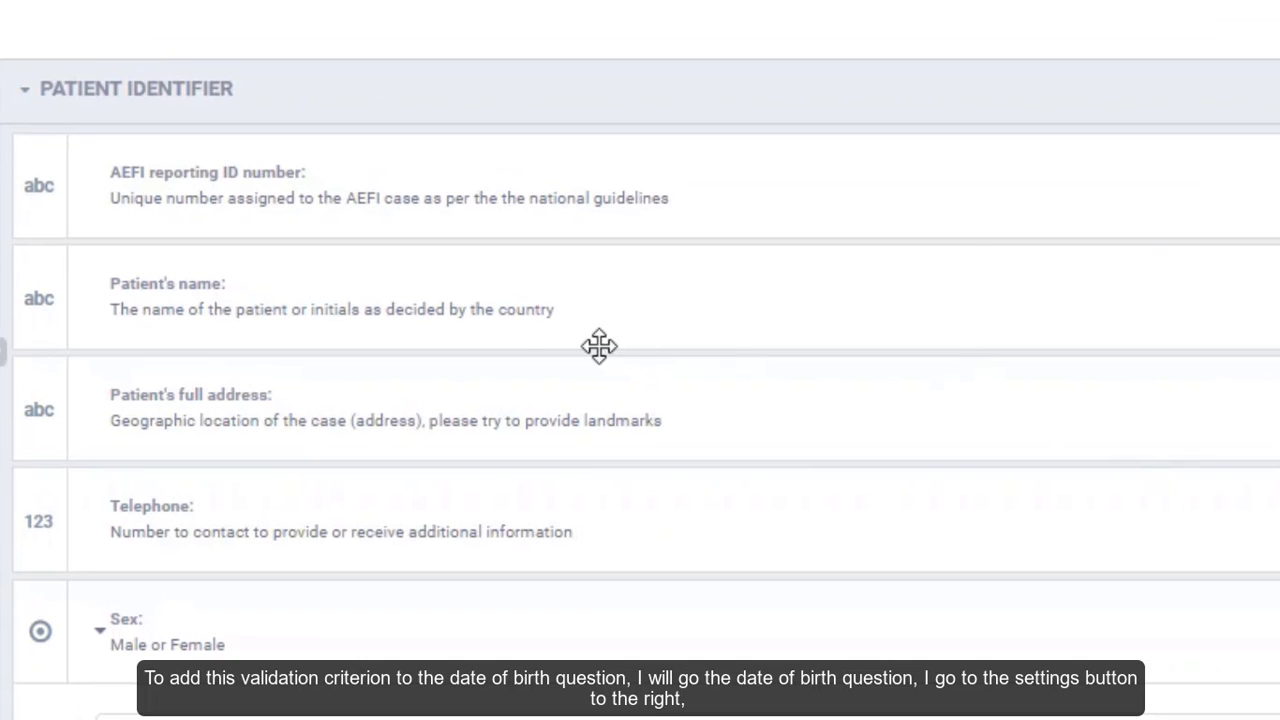
- Add a Date of birth validation condition >= 2005-01-01 and save the form
scroll(506, 329, down, 2)
scroll(506, 325, down, 3)
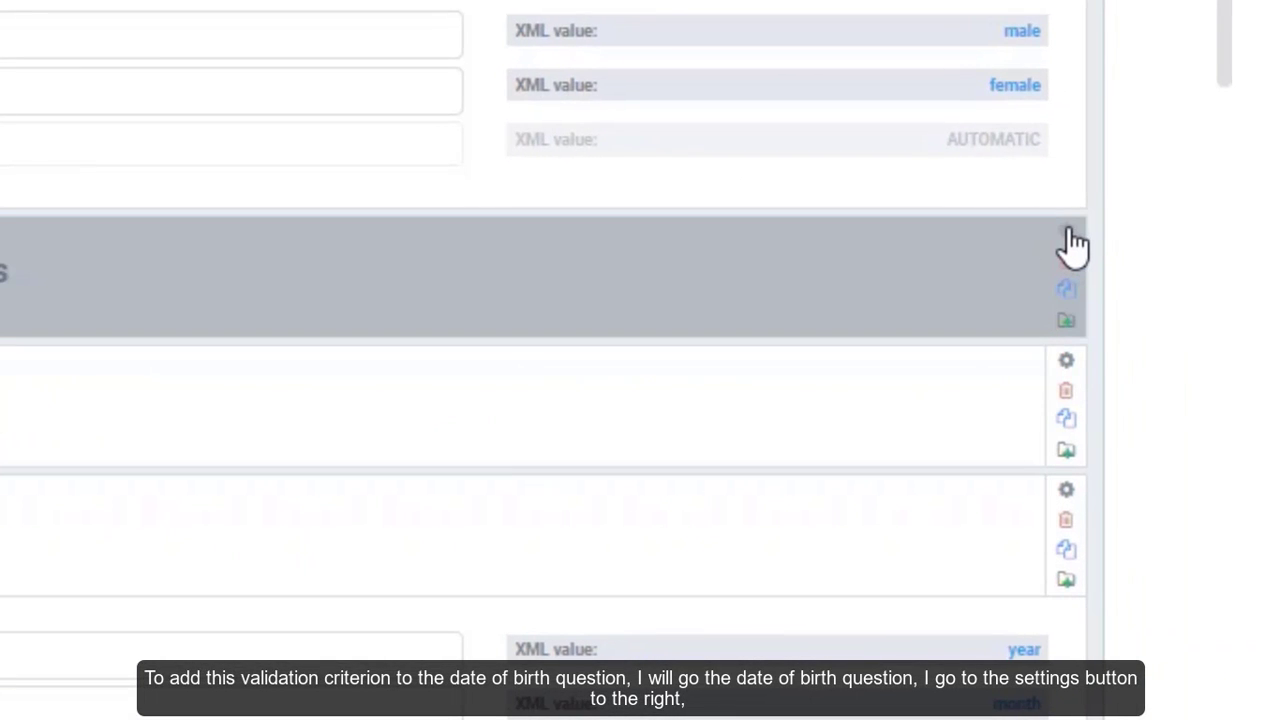
click(1068, 240)
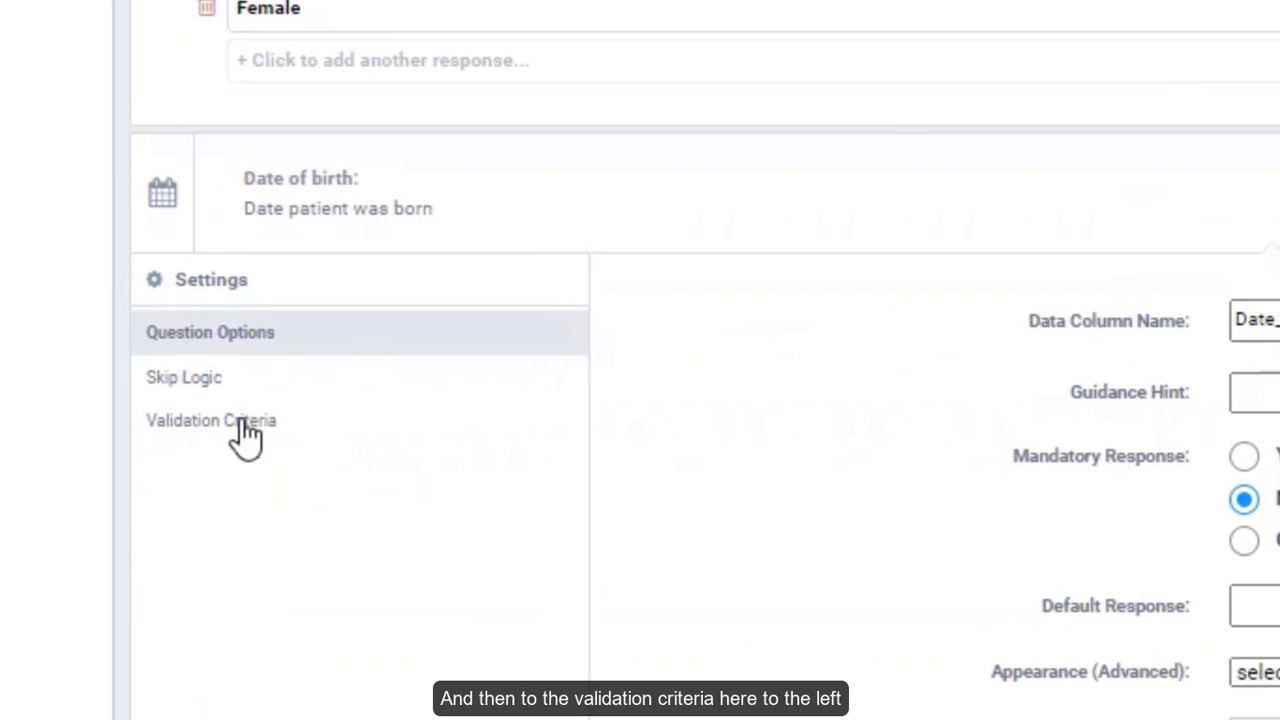
click(242, 428)
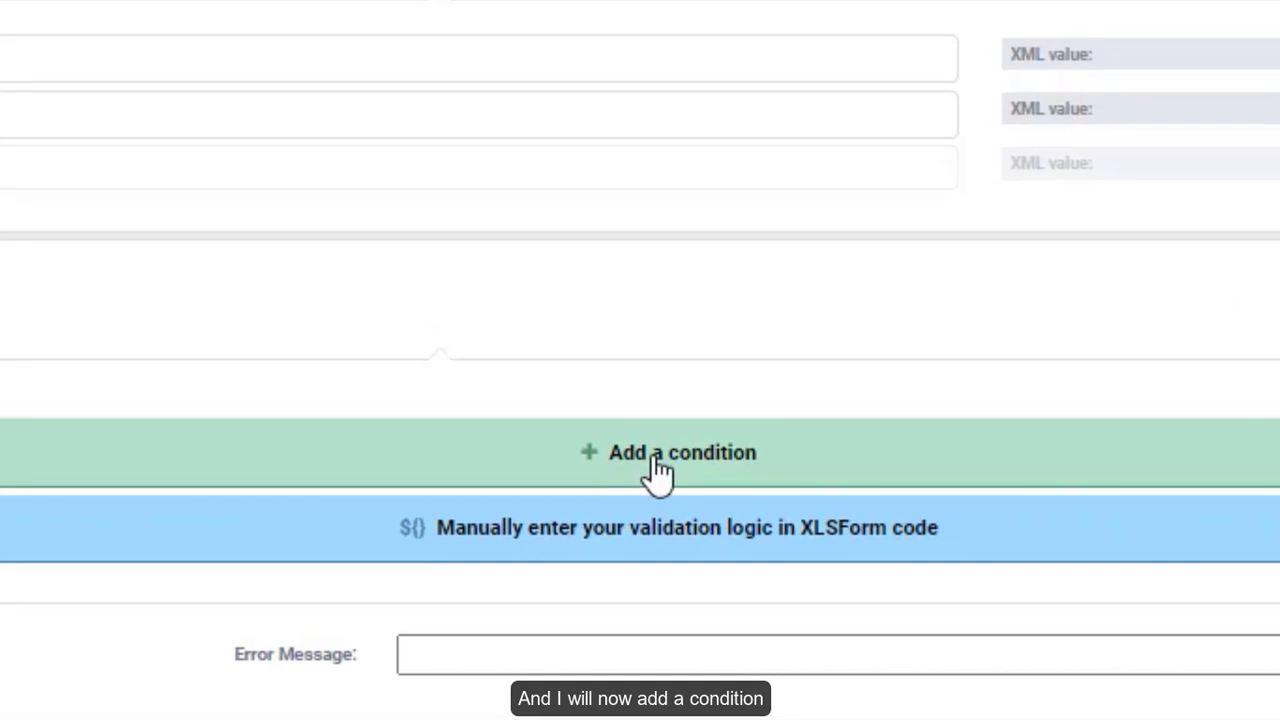
click(657, 470)
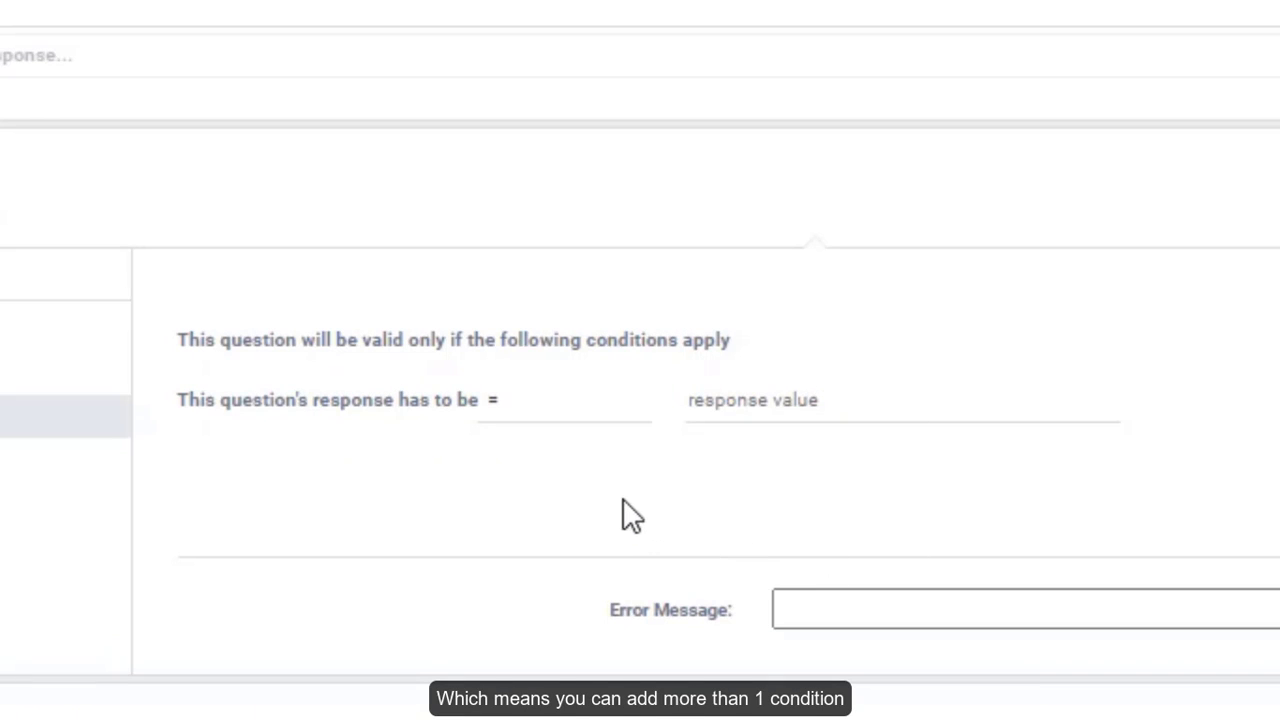
scroll(583, 470, down, 2)
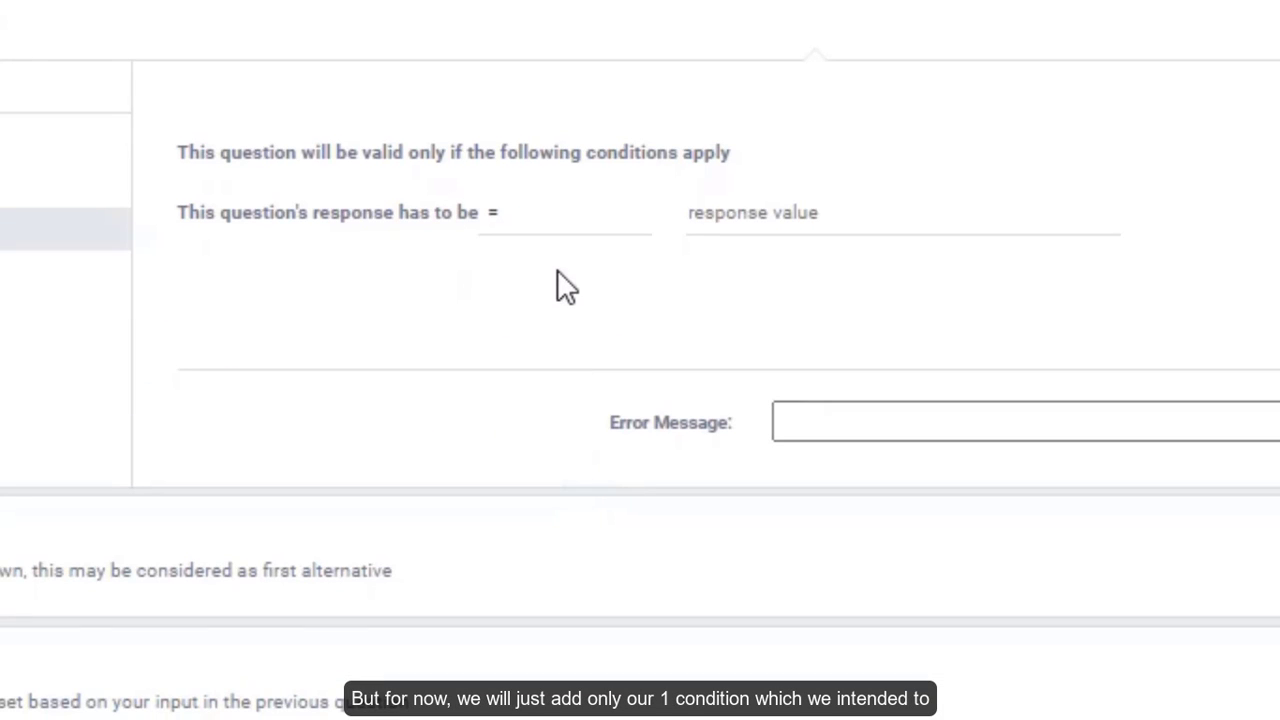
click(534, 218)
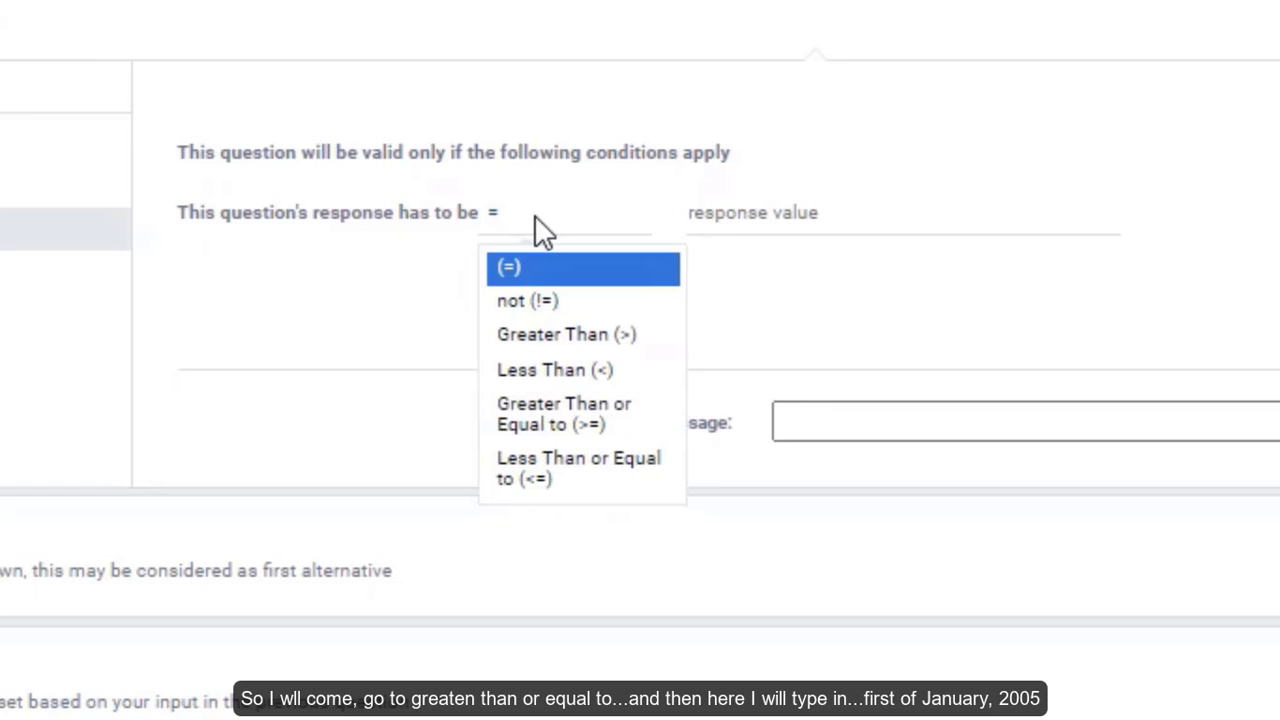
click(560, 440)
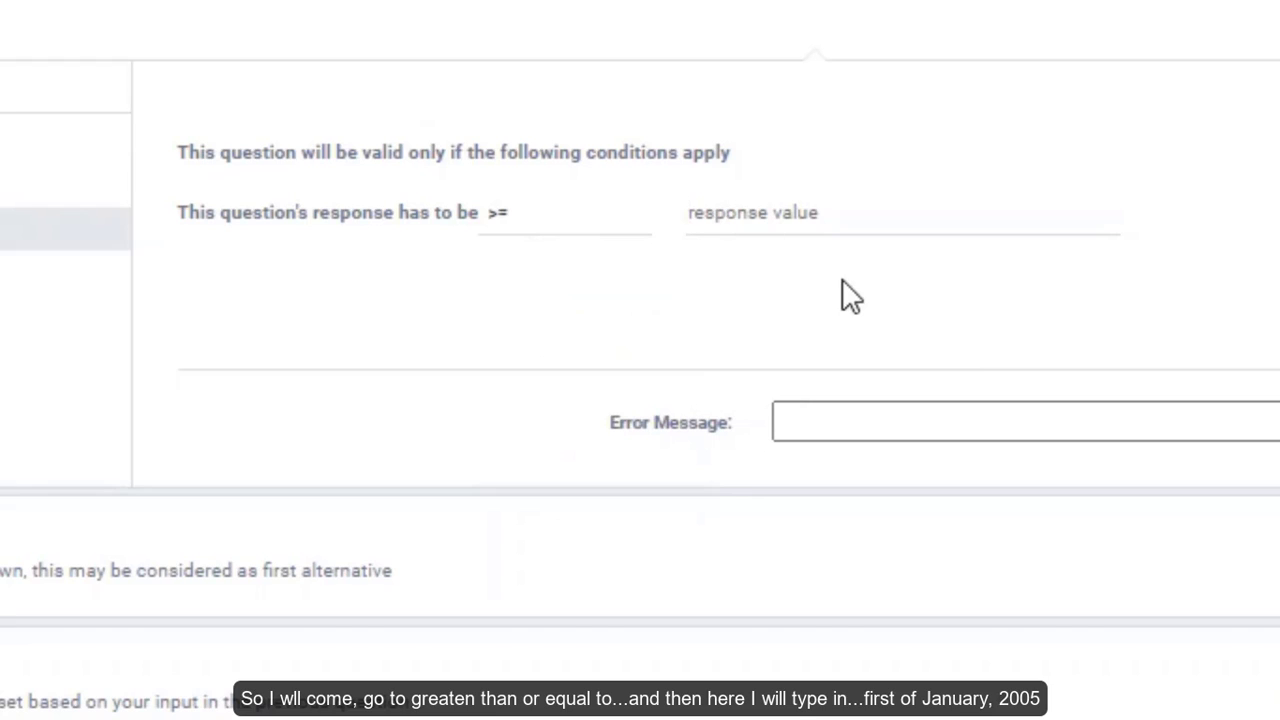
text(2005-01-01)
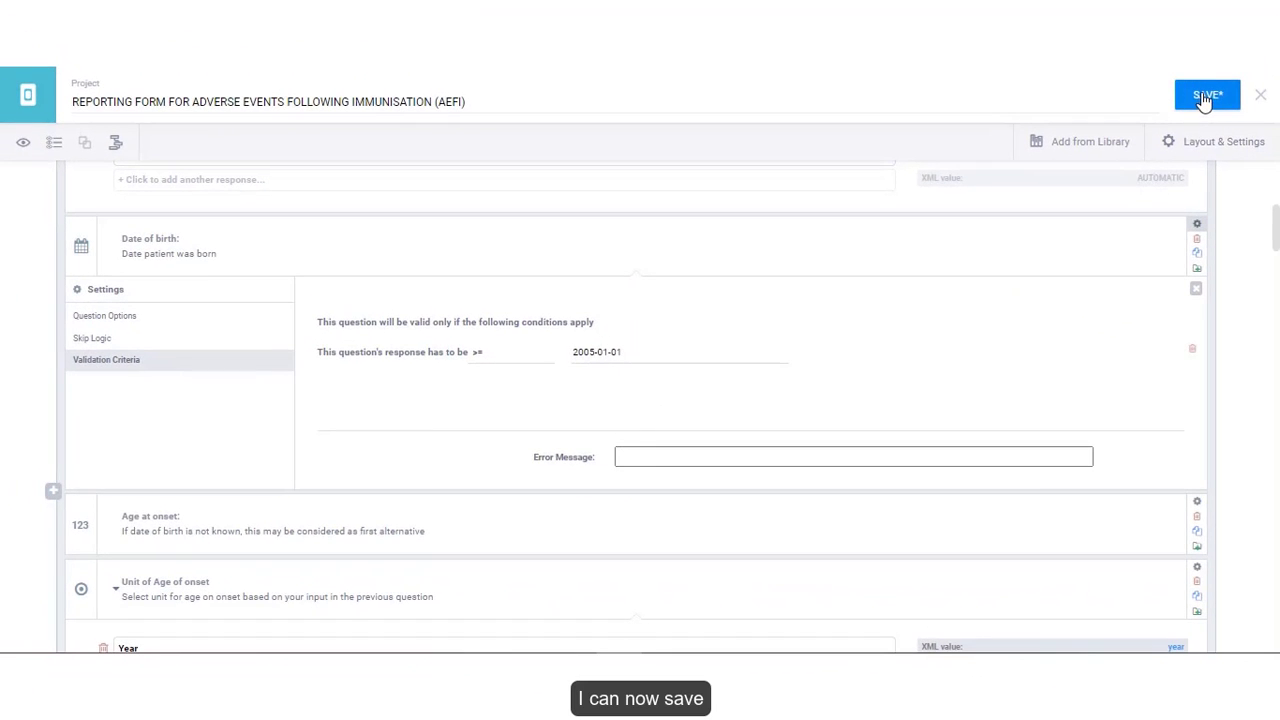
click(1205, 97)
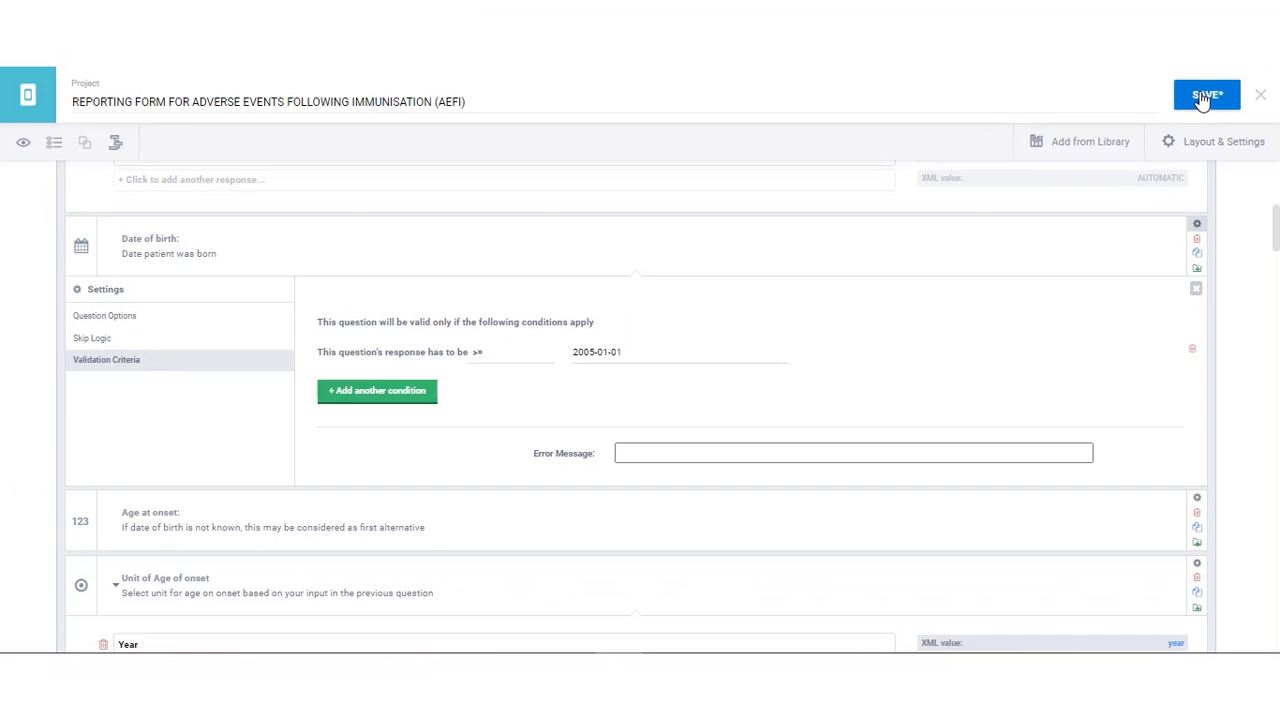
- In the preview, enter birth date 2004-01-01 to trigger the validation error
click(25, 146)
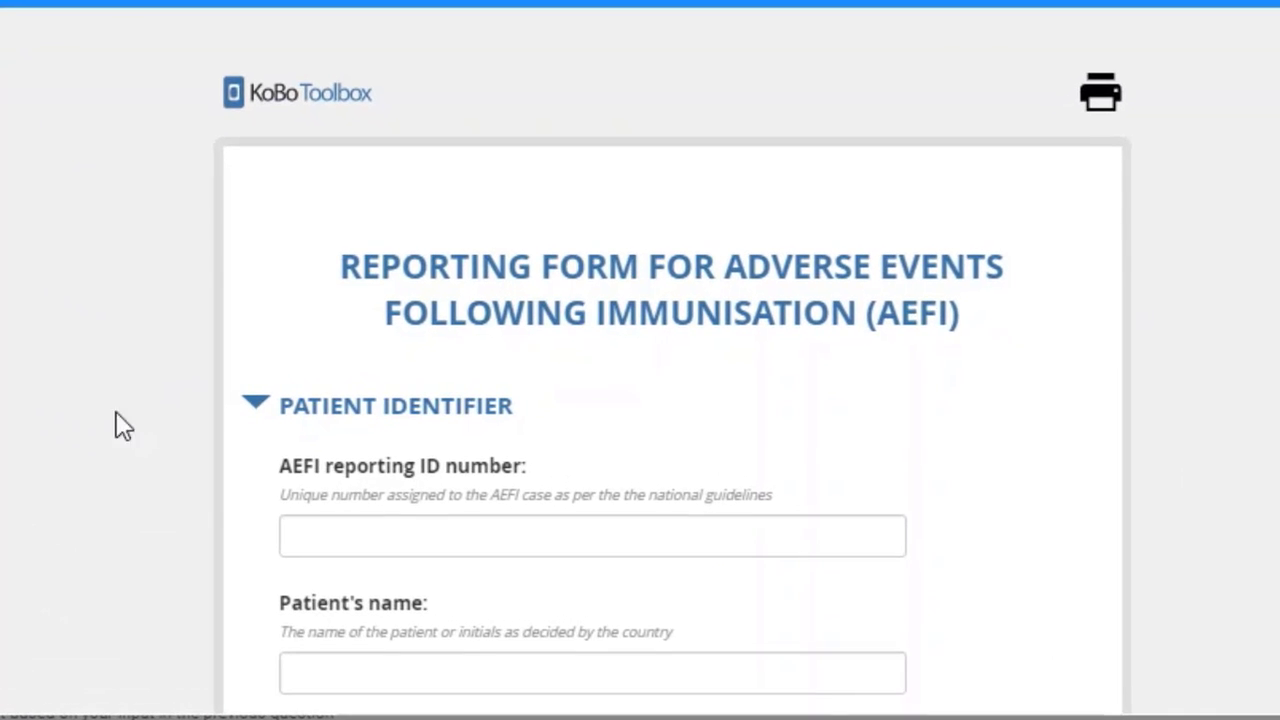
scroll(154, 440, down, 5)
scroll(154, 440, down, 4)
click(323, 309)
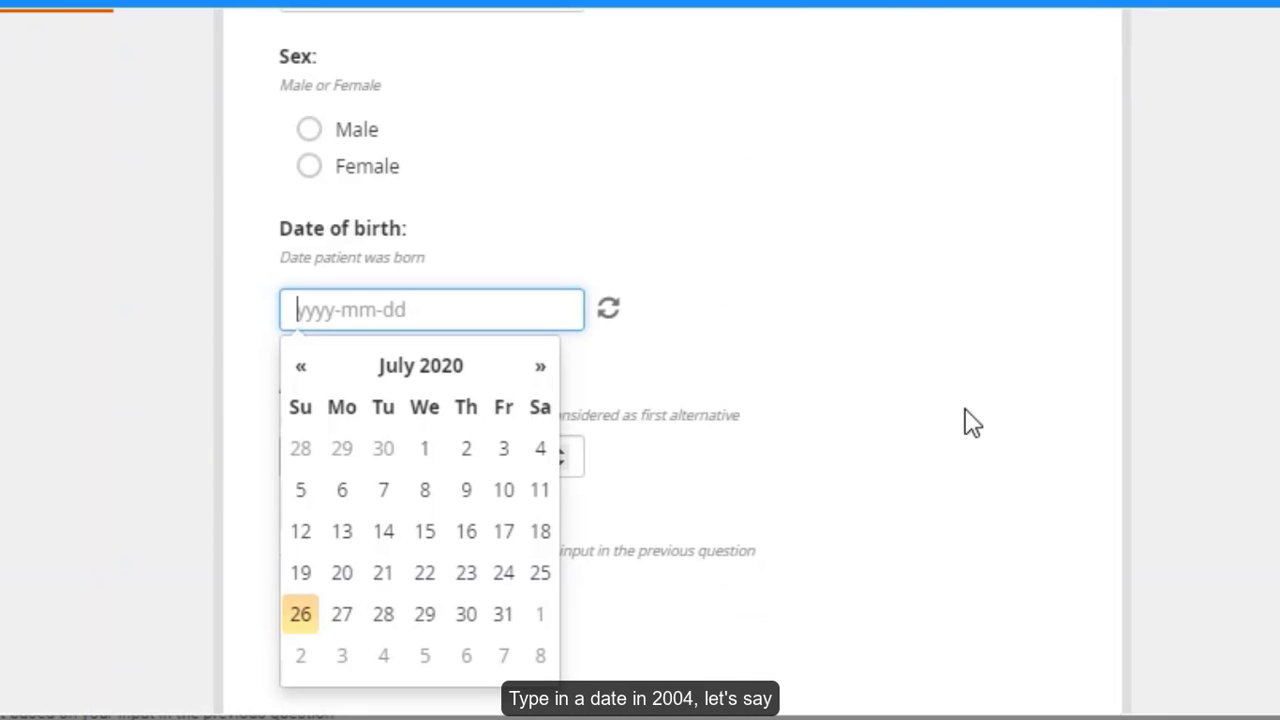
text(2004-01)
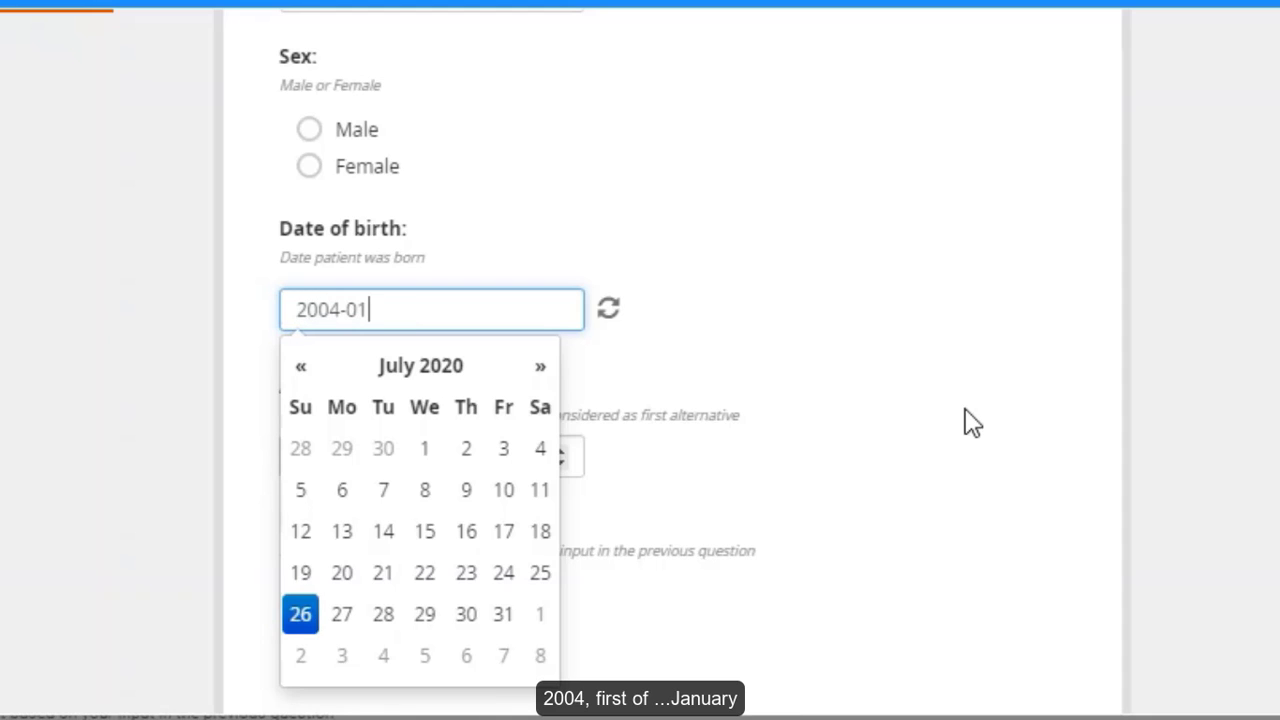
text(-01)
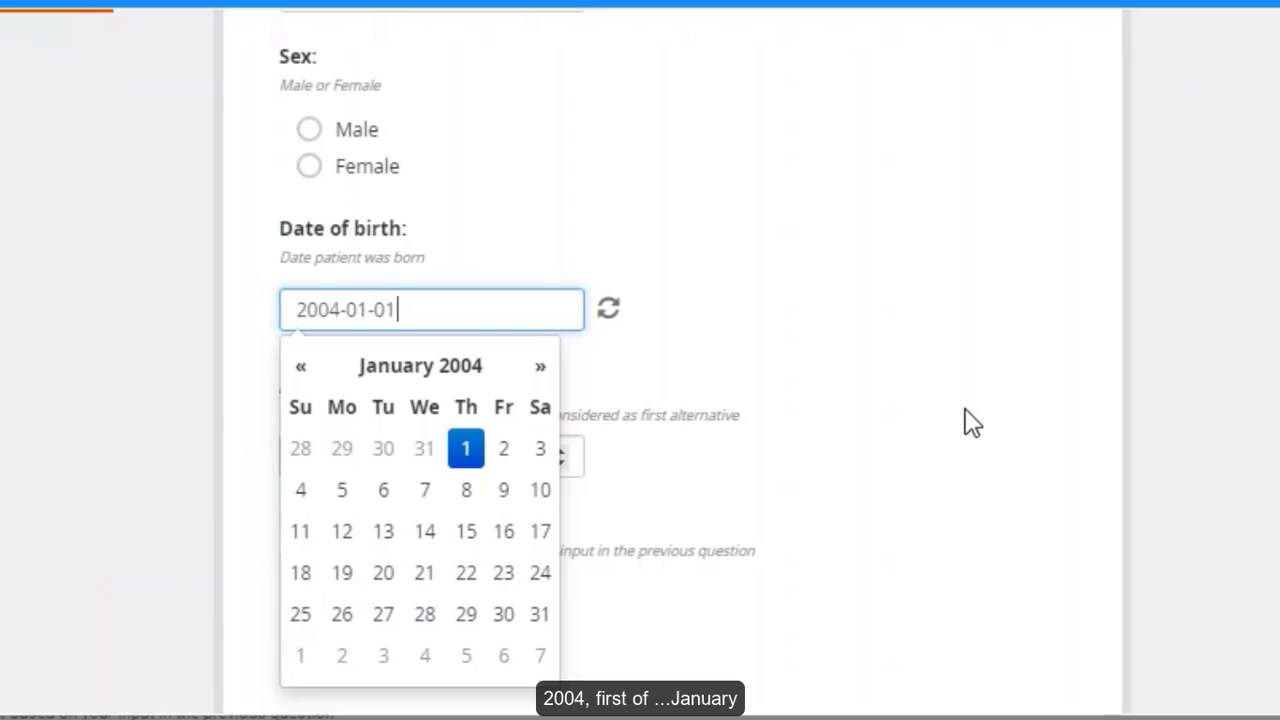
click(972, 422)
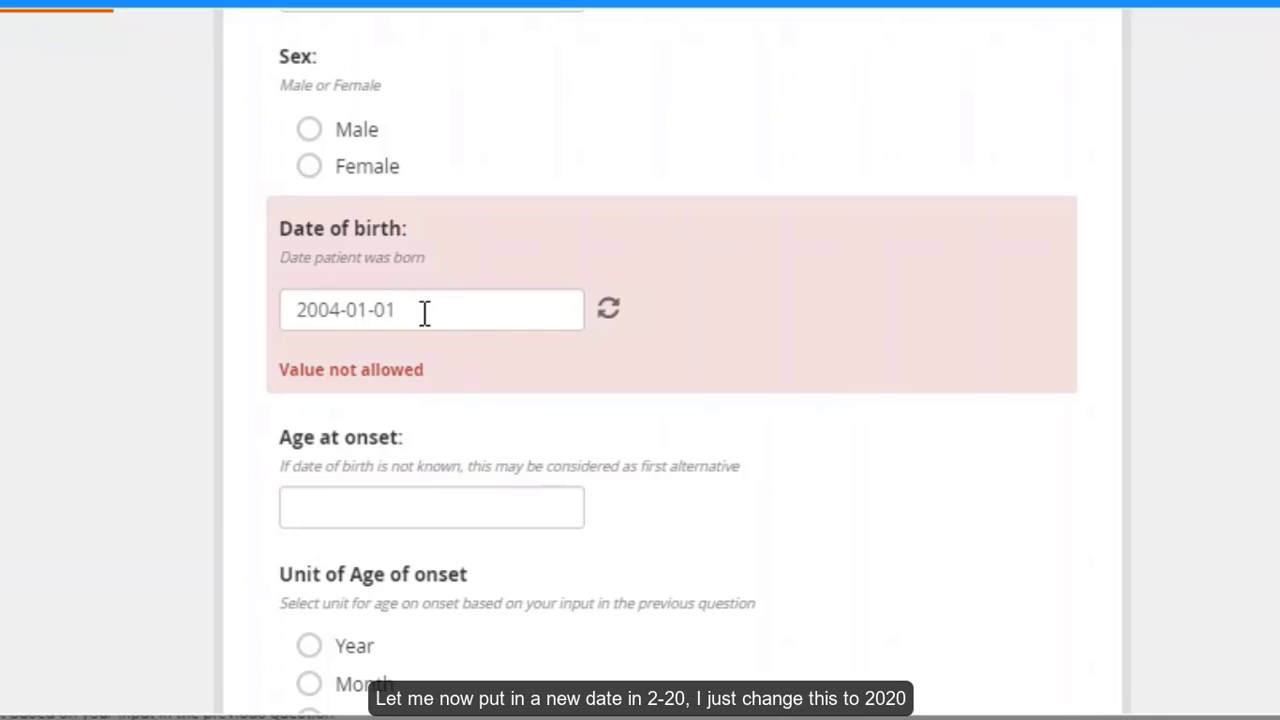
- Change the birth year to 2020, giving 2020-01-01, and move on
drag(337, 309, 324, 316)
key(BackSpace)
text(20)
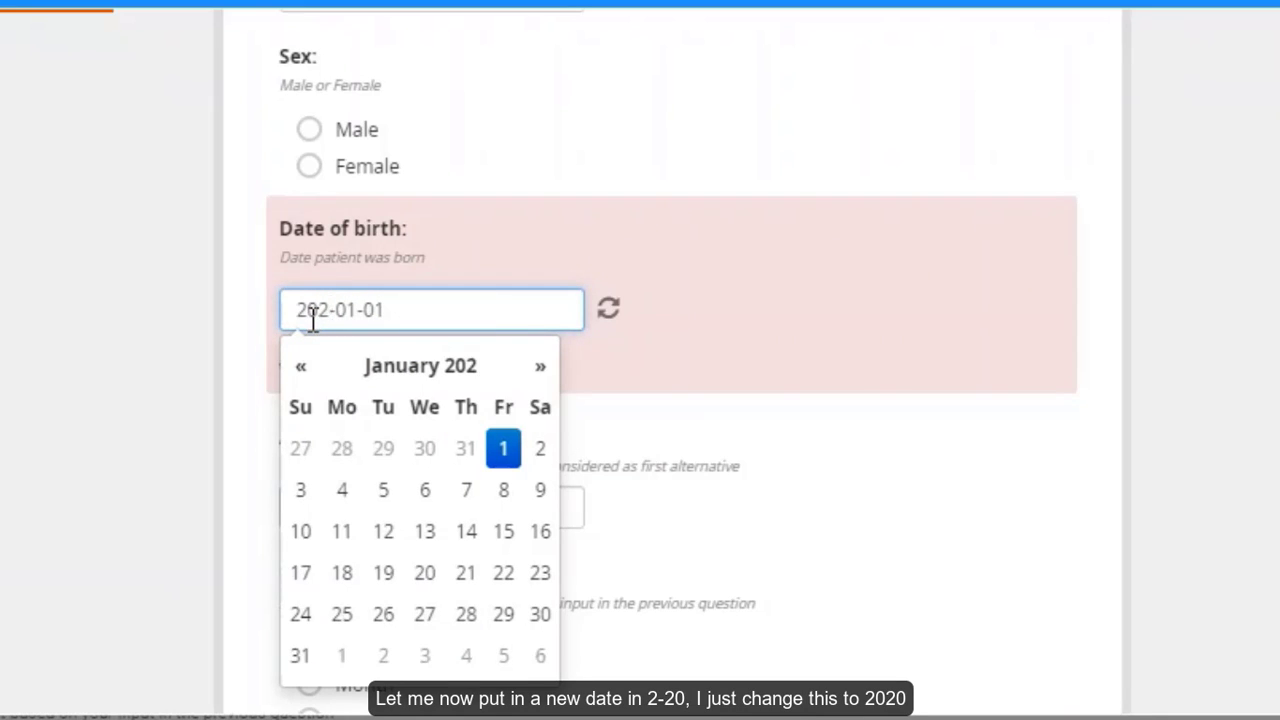
key(Tab)
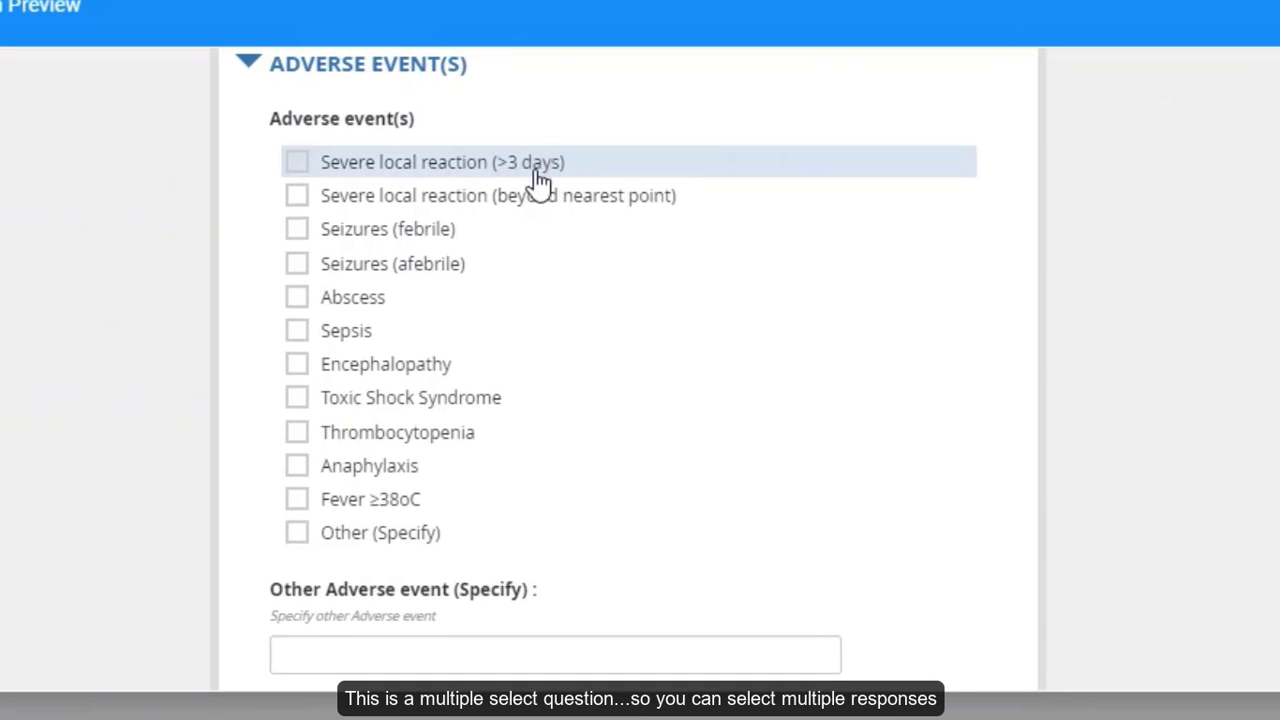
- Tick both severe local reactions, both seizure types, Abscess, Sepsis, Encephalopathy and Other (Specify)
click(296, 162)
click(297, 196)
click(297, 229)
click(297, 263)
click(297, 297)
click(296, 361)
click(297, 332)
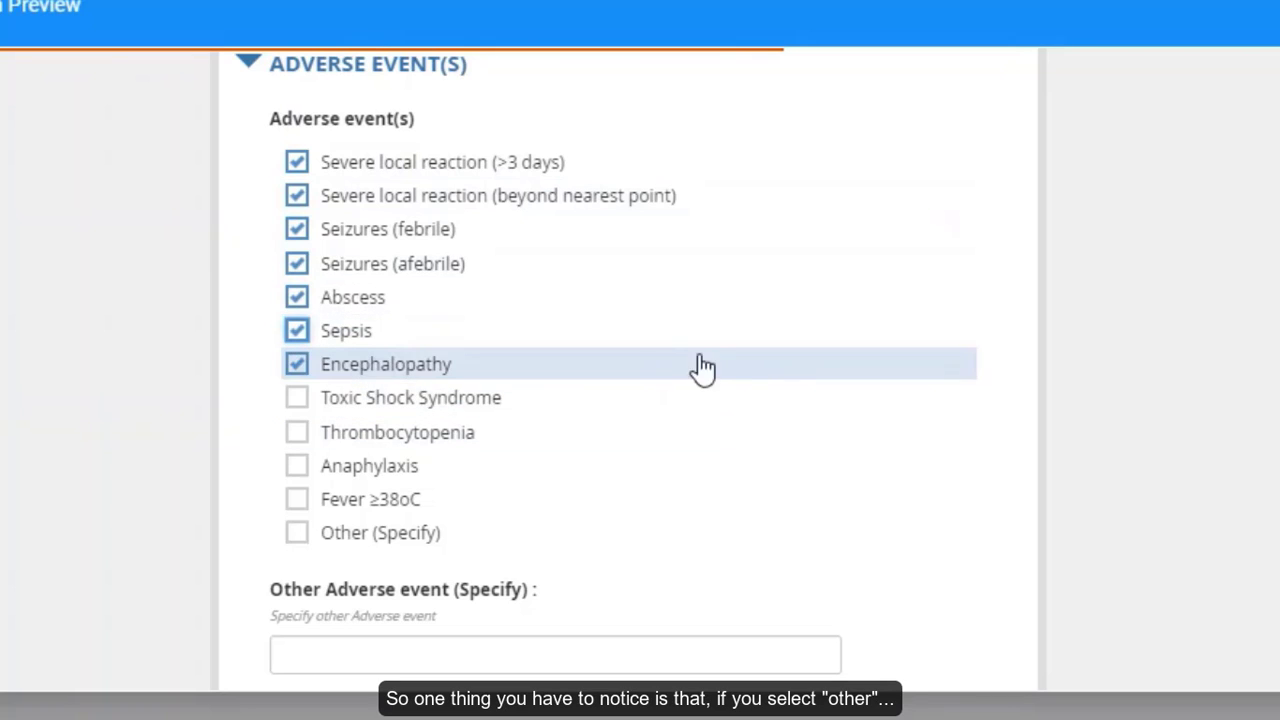
click(302, 538)
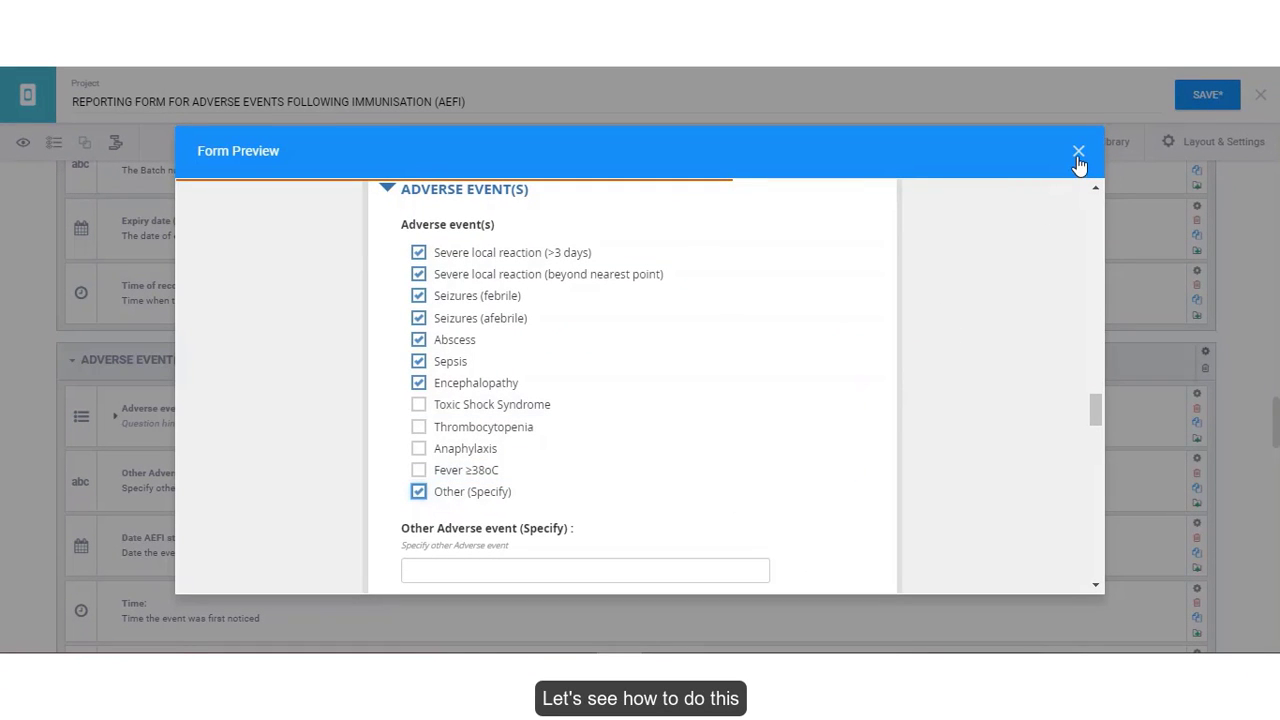
- Give Other Adverse event (Specify) a skip logic condition: Adverse event(s) = Other (Specify)
click(1078, 151)
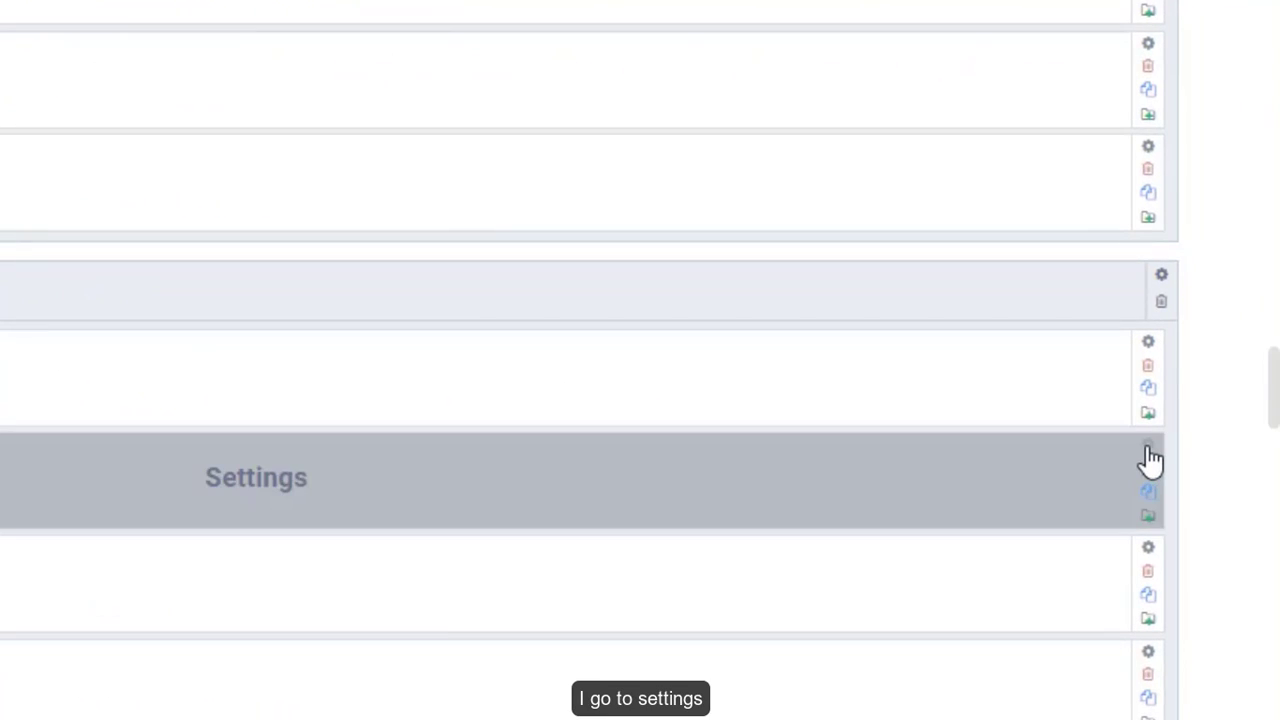
click(1152, 460)
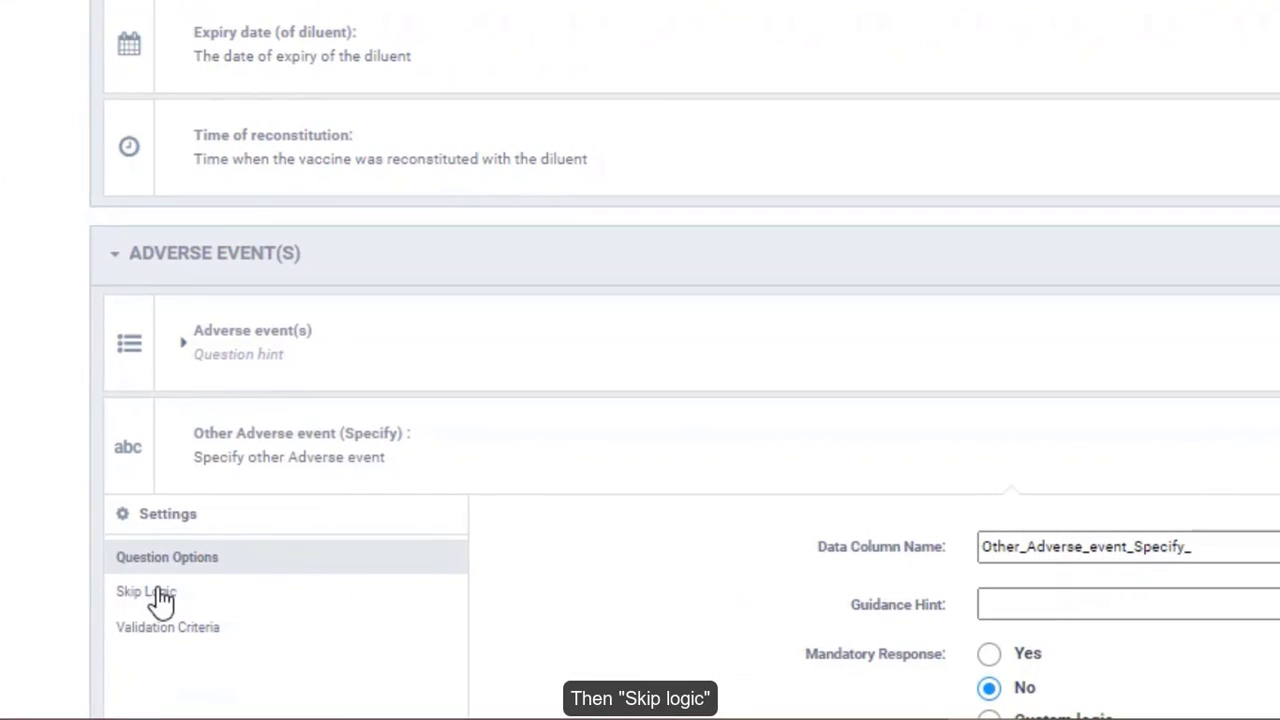
click(150, 599)
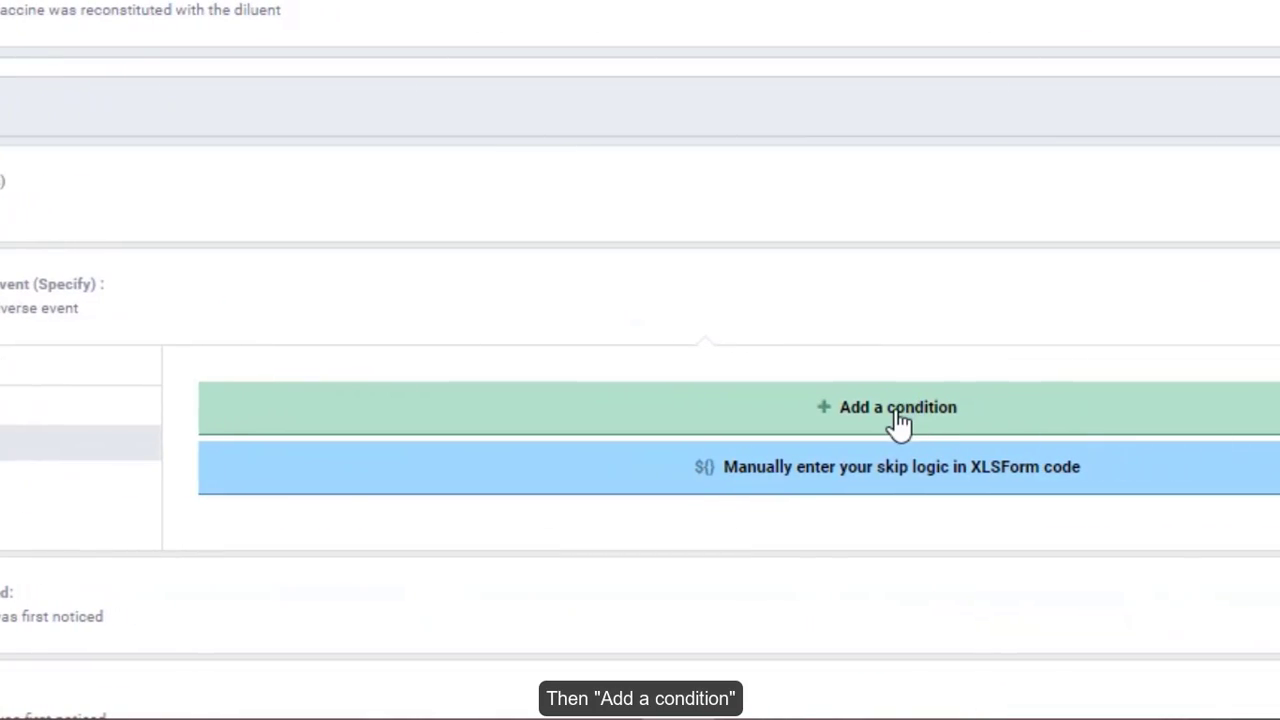
click(898, 424)
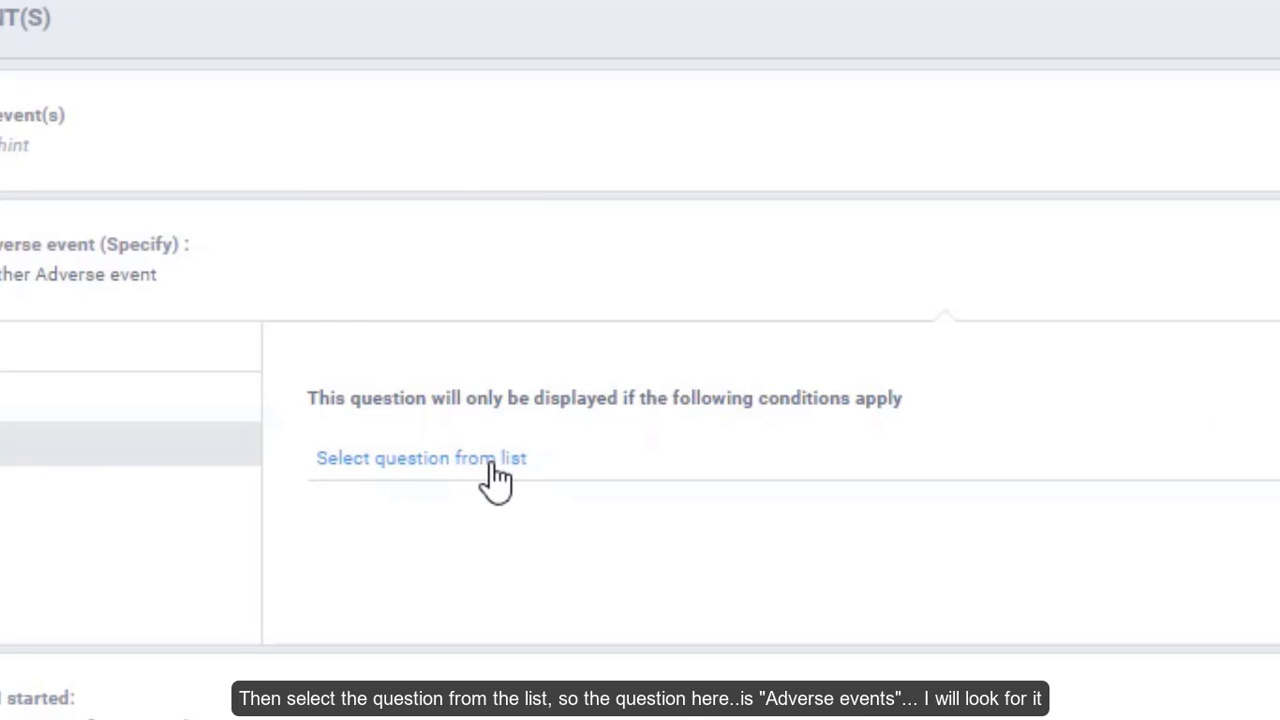
click(492, 465)
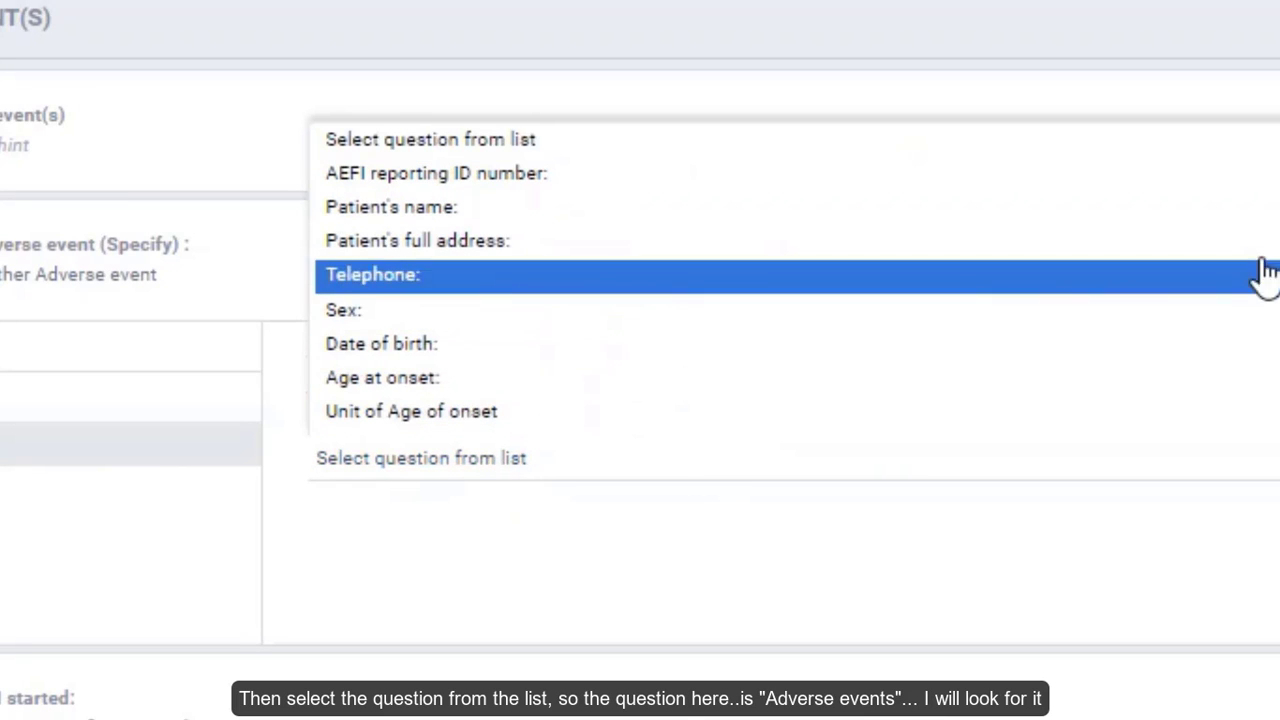
scroll(437, 277, down, 2)
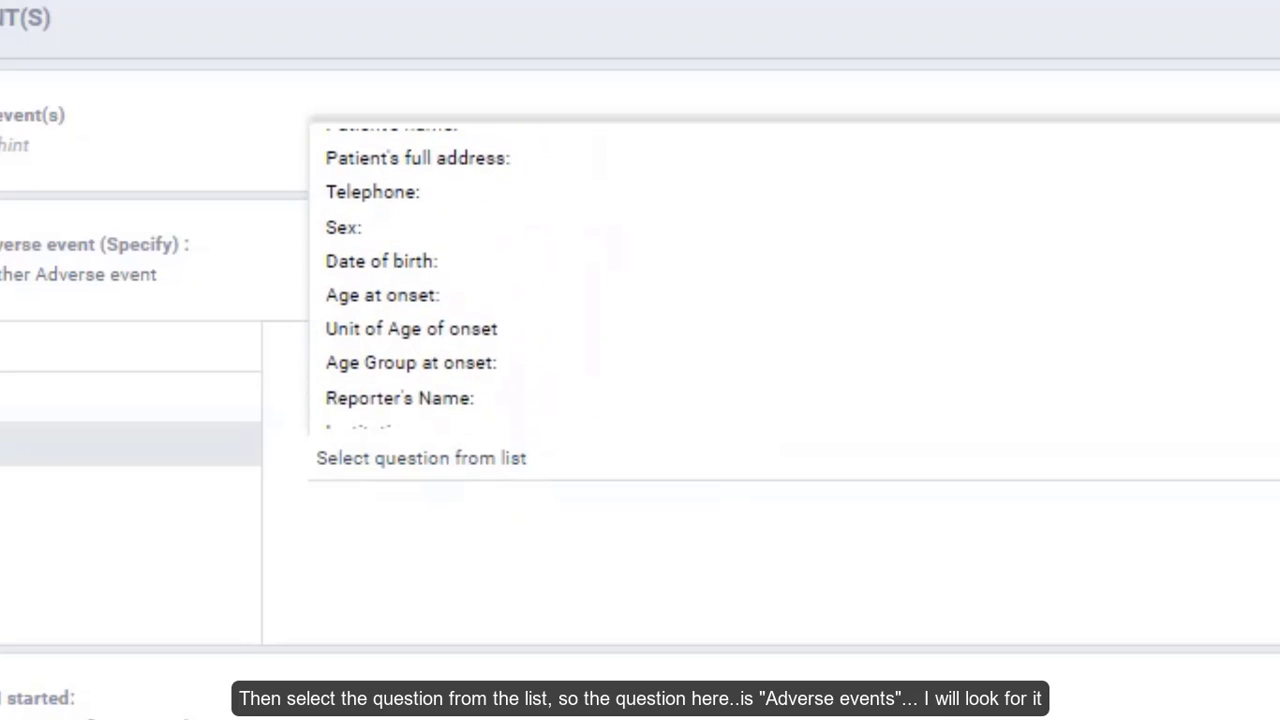
scroll(437, 277, up, 2)
scroll(437, 277, down, 5)
scroll(437, 277, down, 4)
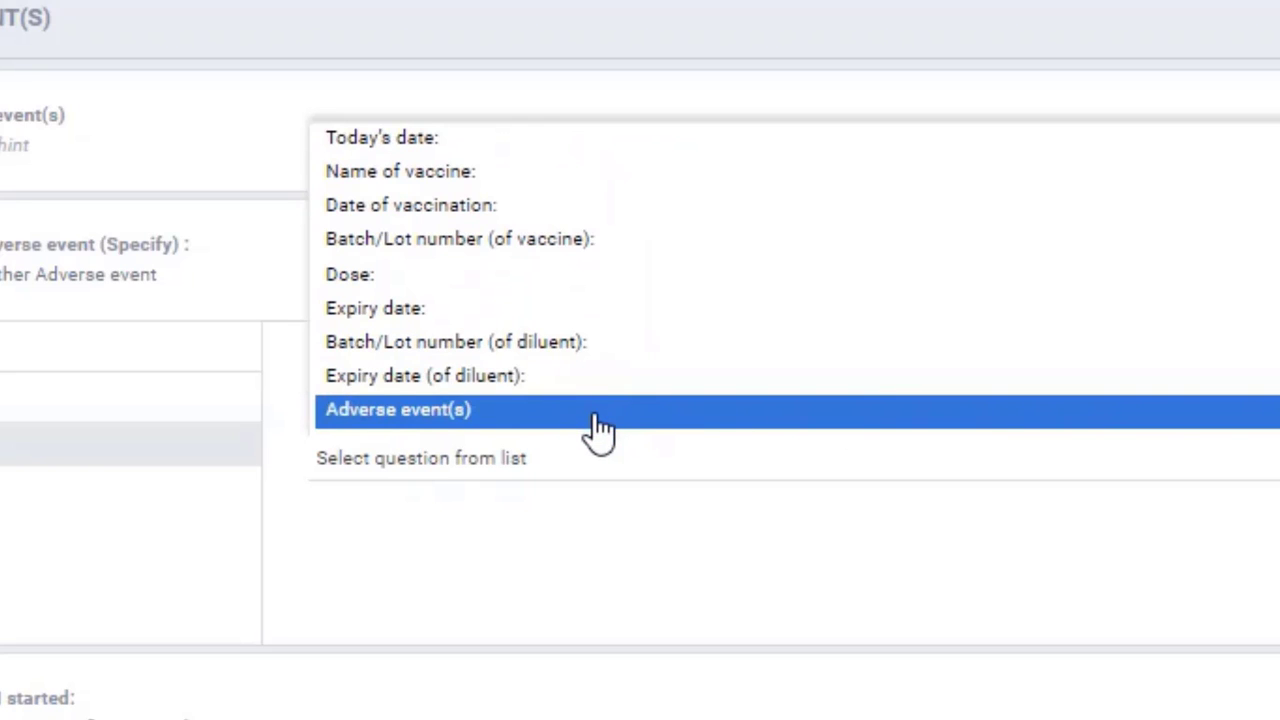
click(600, 427)
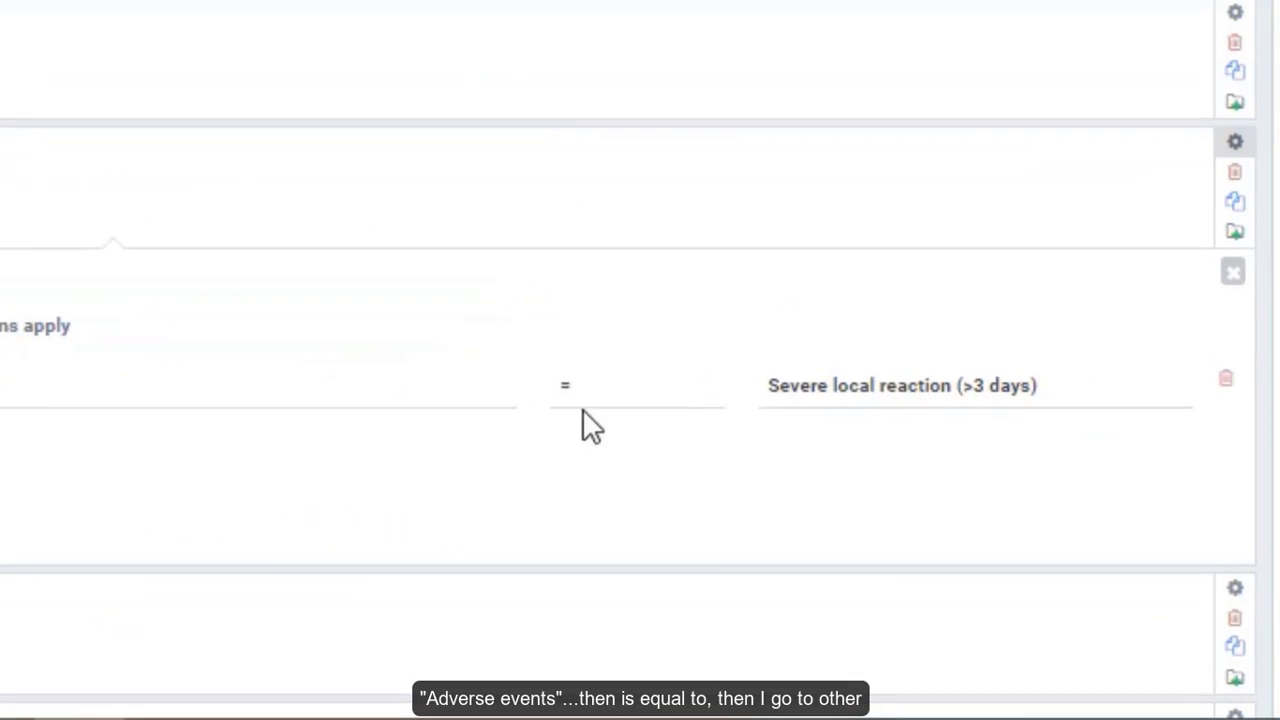
click(882, 395)
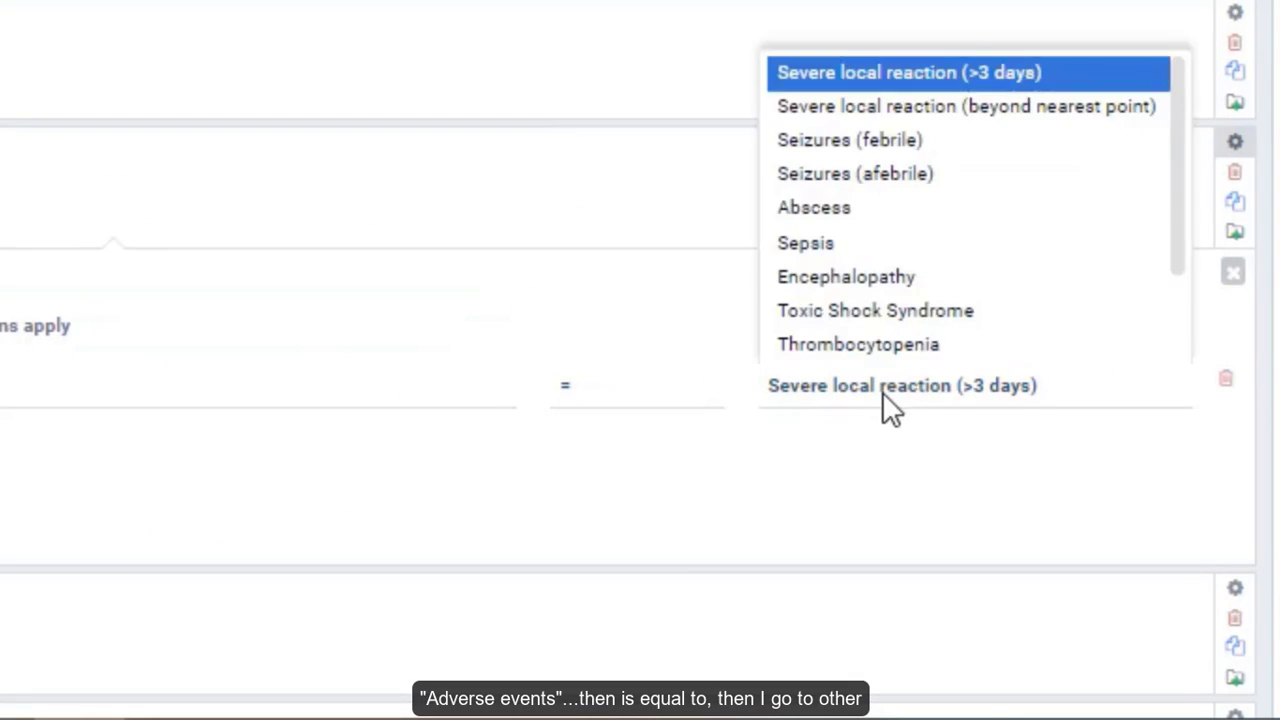
drag(1178, 236, 1182, 345)
click(928, 342)
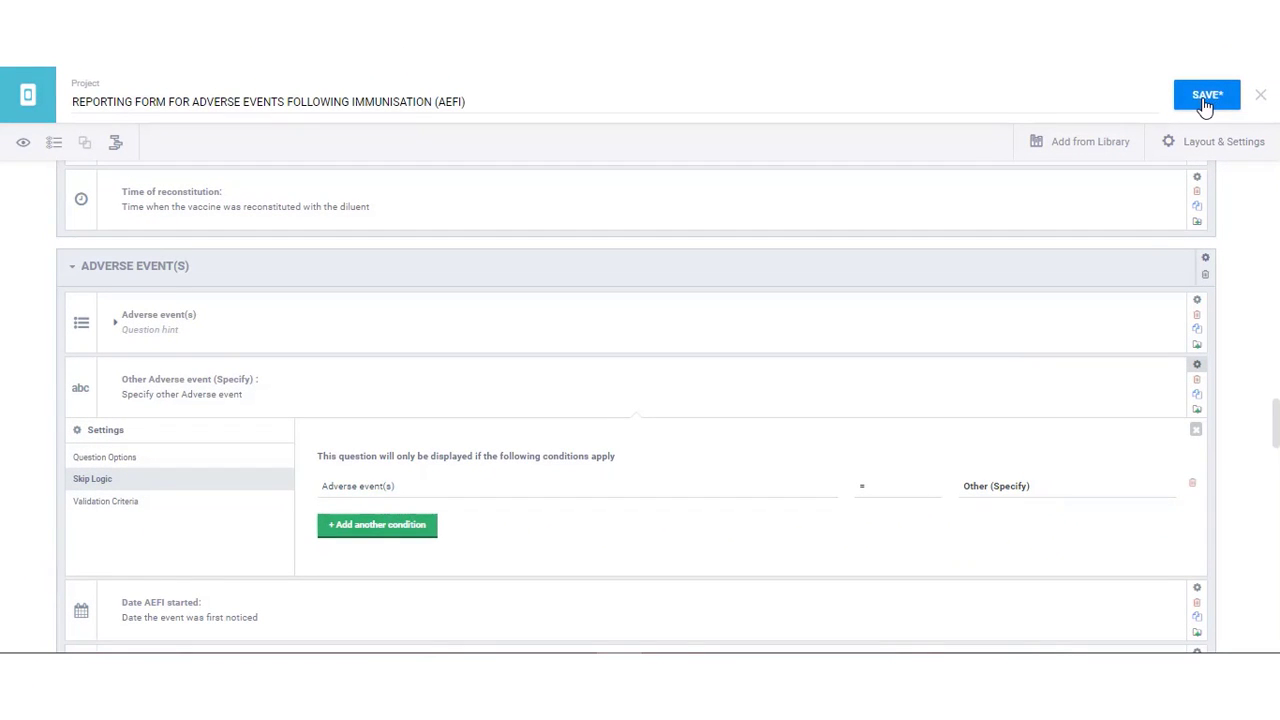
- Save the form and toggle Other (Specify) in the preview to test the skip logic
click(1205, 100)
click(22, 142)
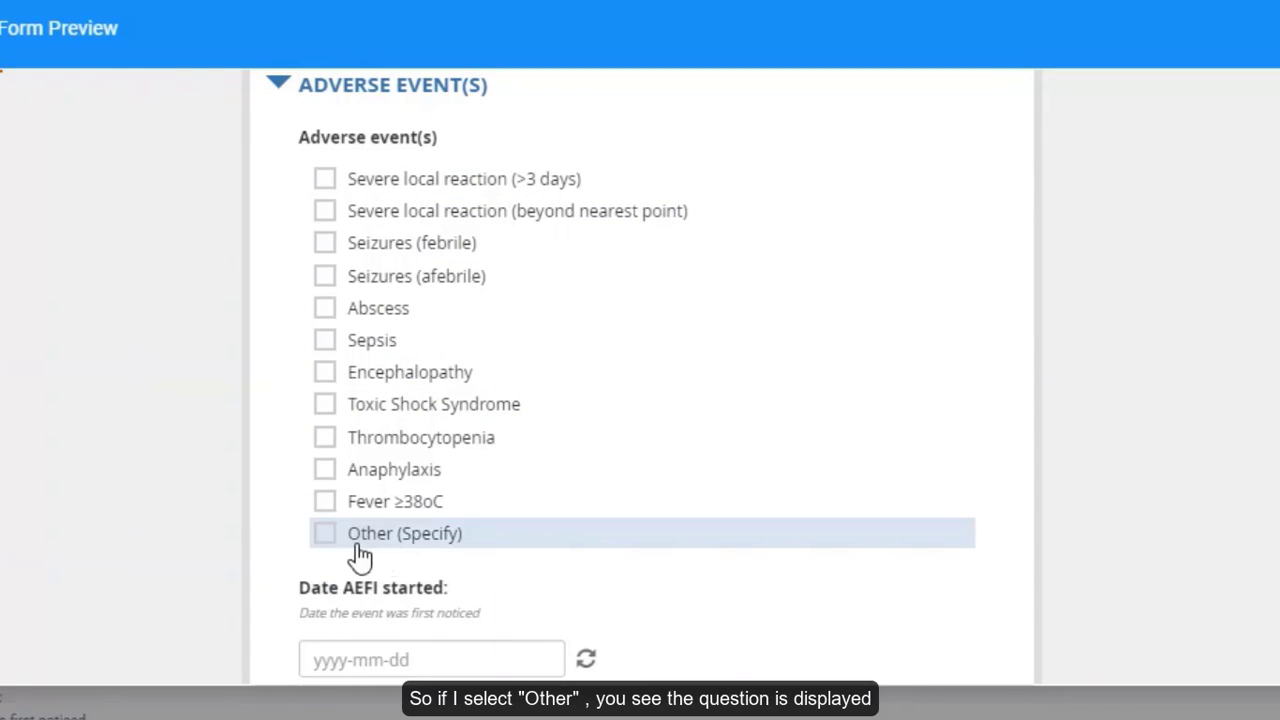
click(325, 533)
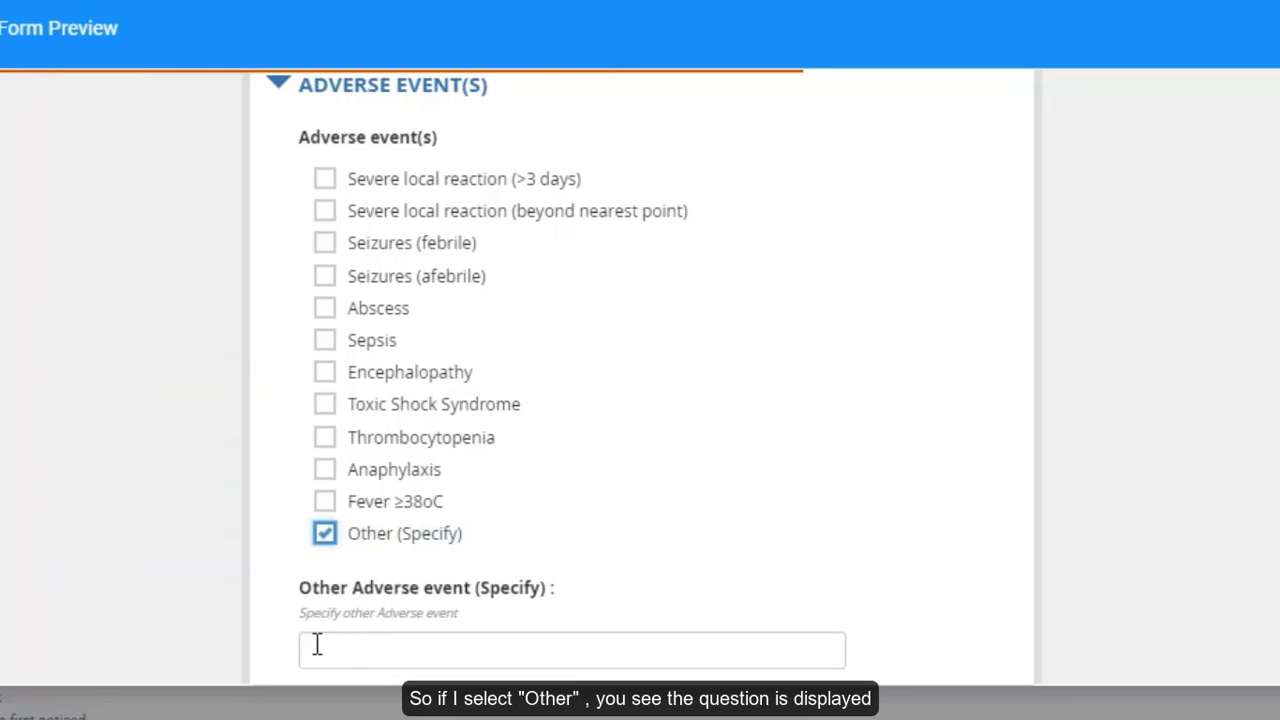
click(326, 534)
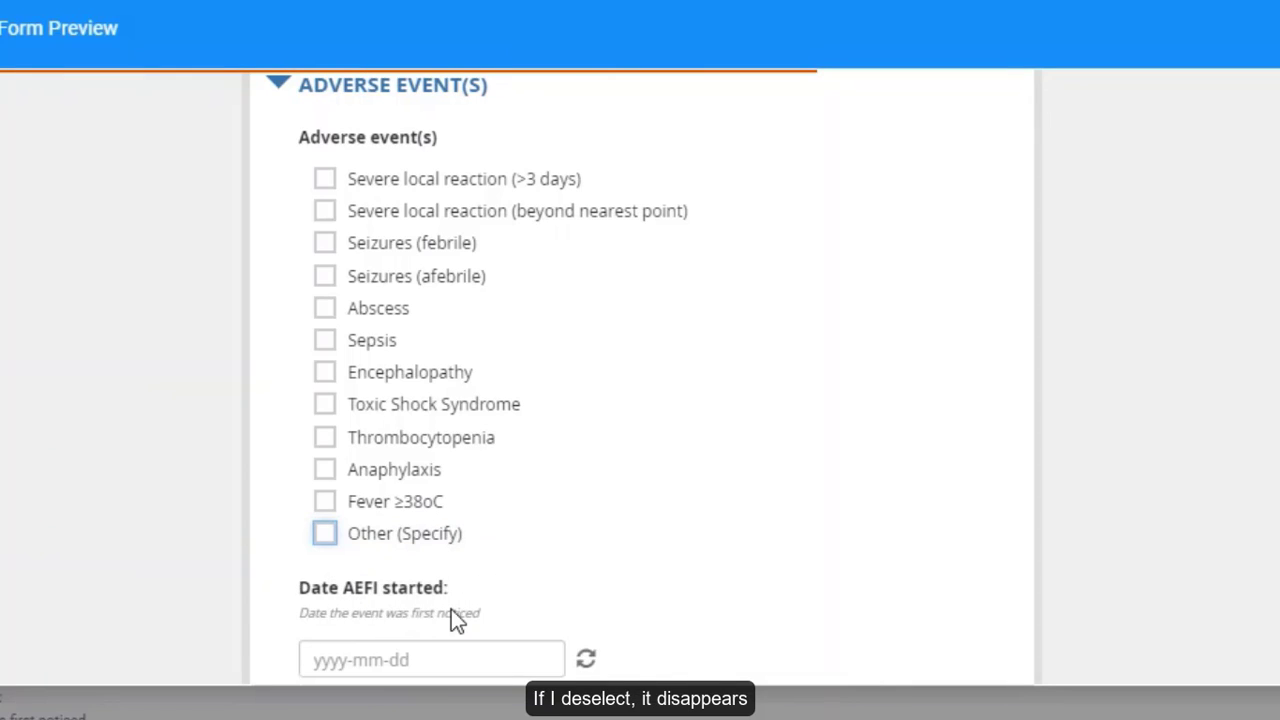
- Tick six adverse events plus Other (Specify) and type 'hgjhgjj' in the Specify field
click(333, 182)
click(331, 208)
click(326, 244)
click(325, 308)
click(325, 340)
click(325, 404)
click(326, 534)
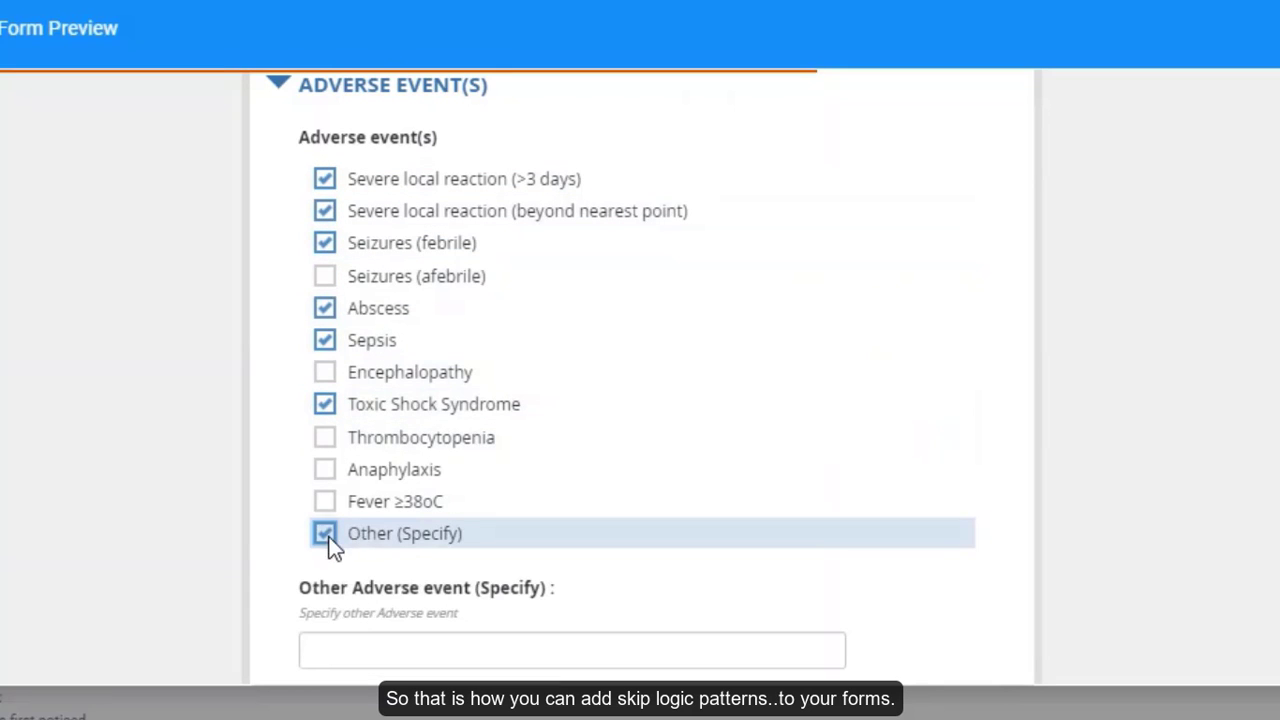
click(339, 652)
text(hgjhgjj)
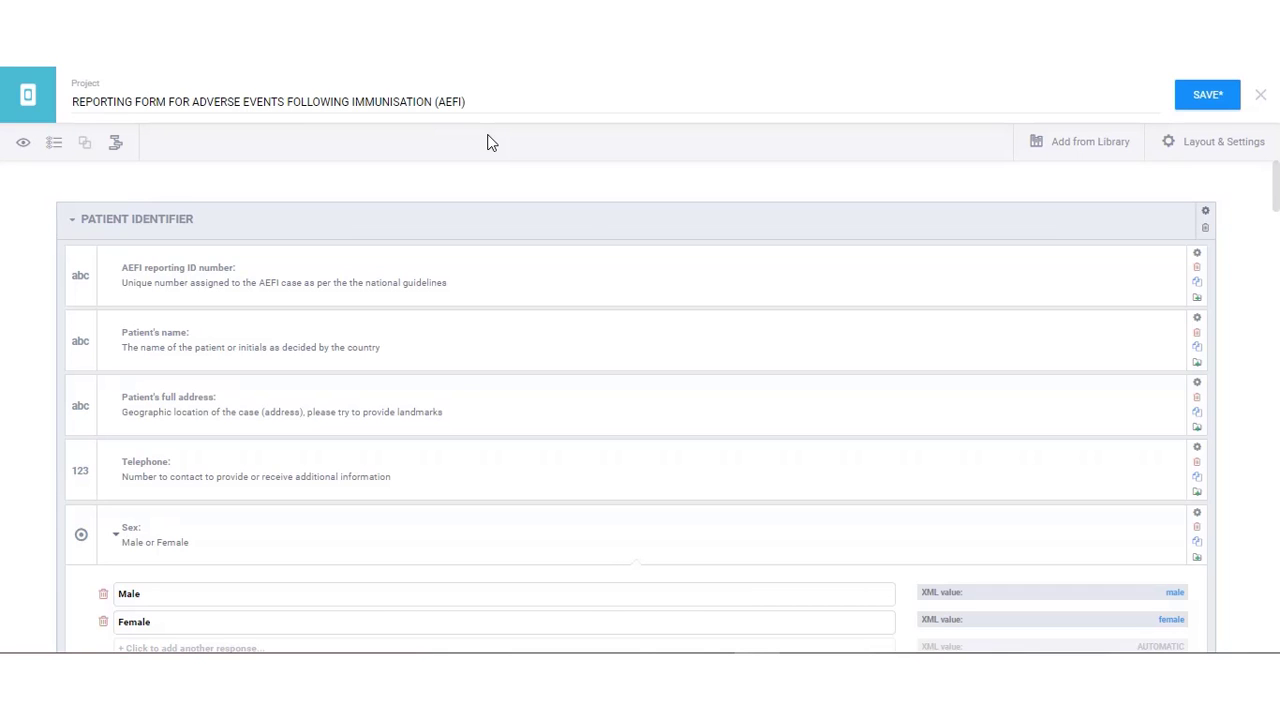
- Set Mandatory Response to Yes on AEFI reporting ID number and save the form
click(1197, 253)
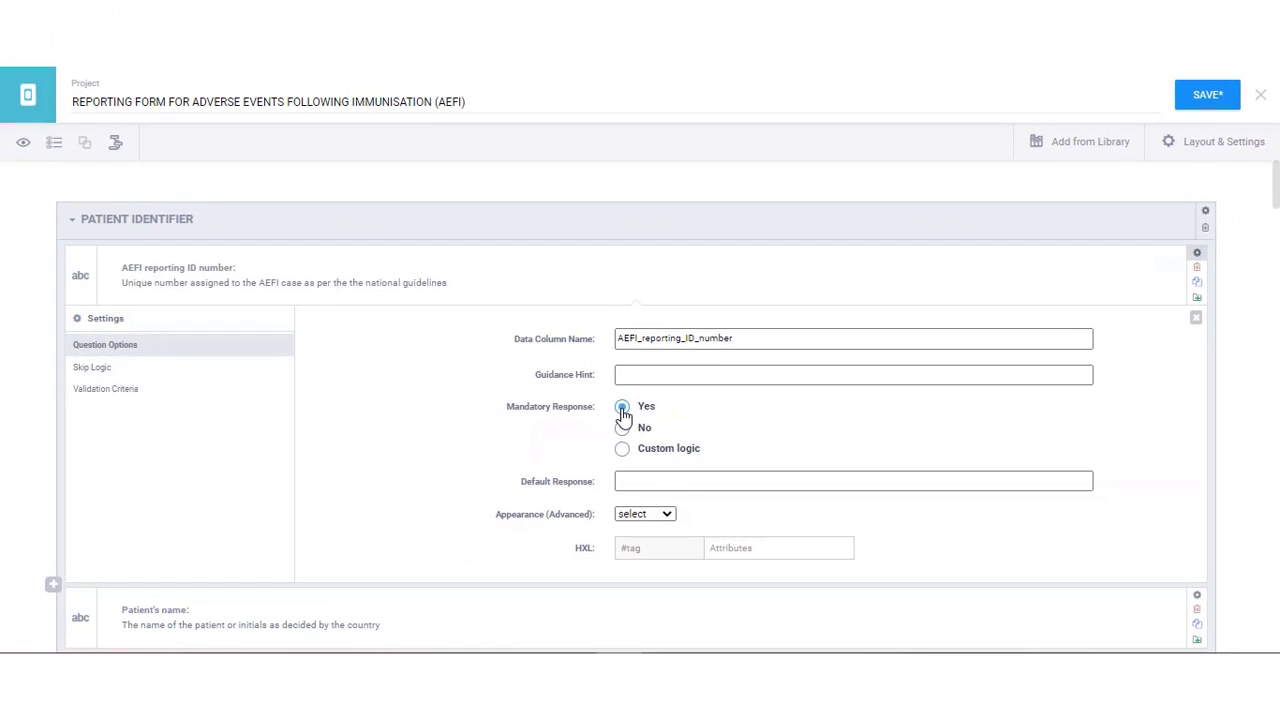
click(420, 415)
click(1207, 100)
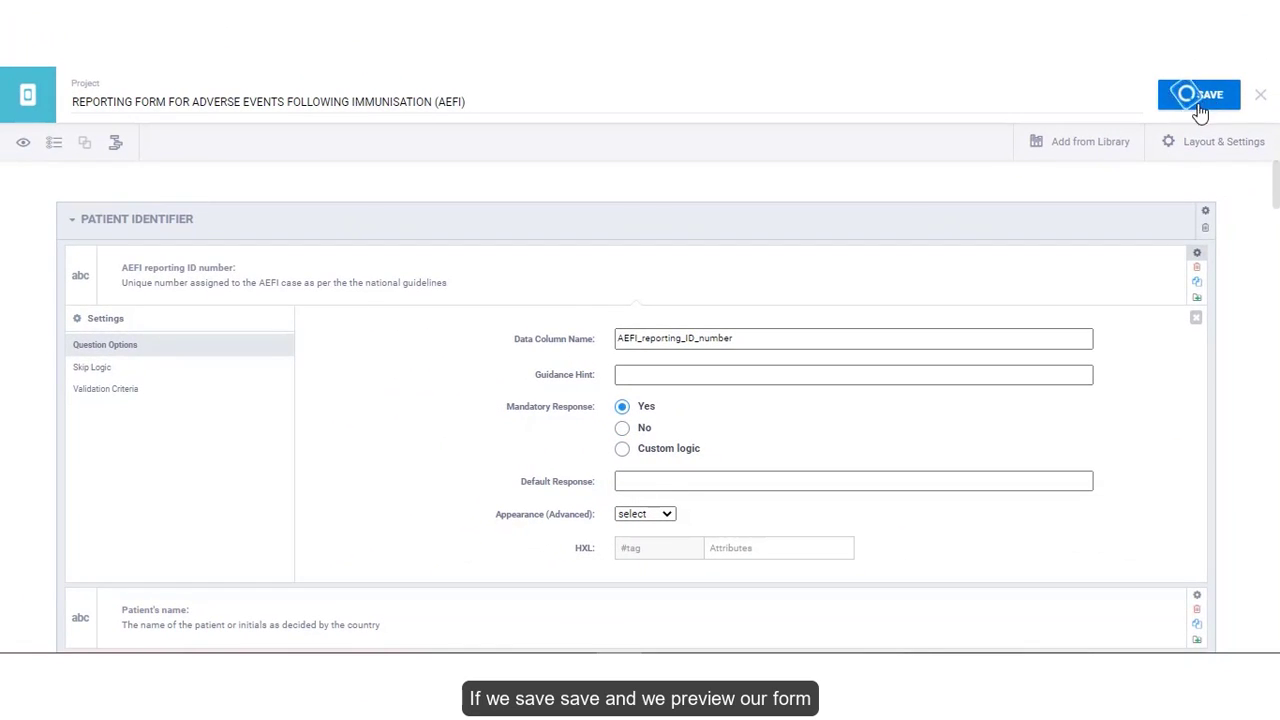
- Preview the saved form and select the required AEFI reporting ID number field
click(23, 146)
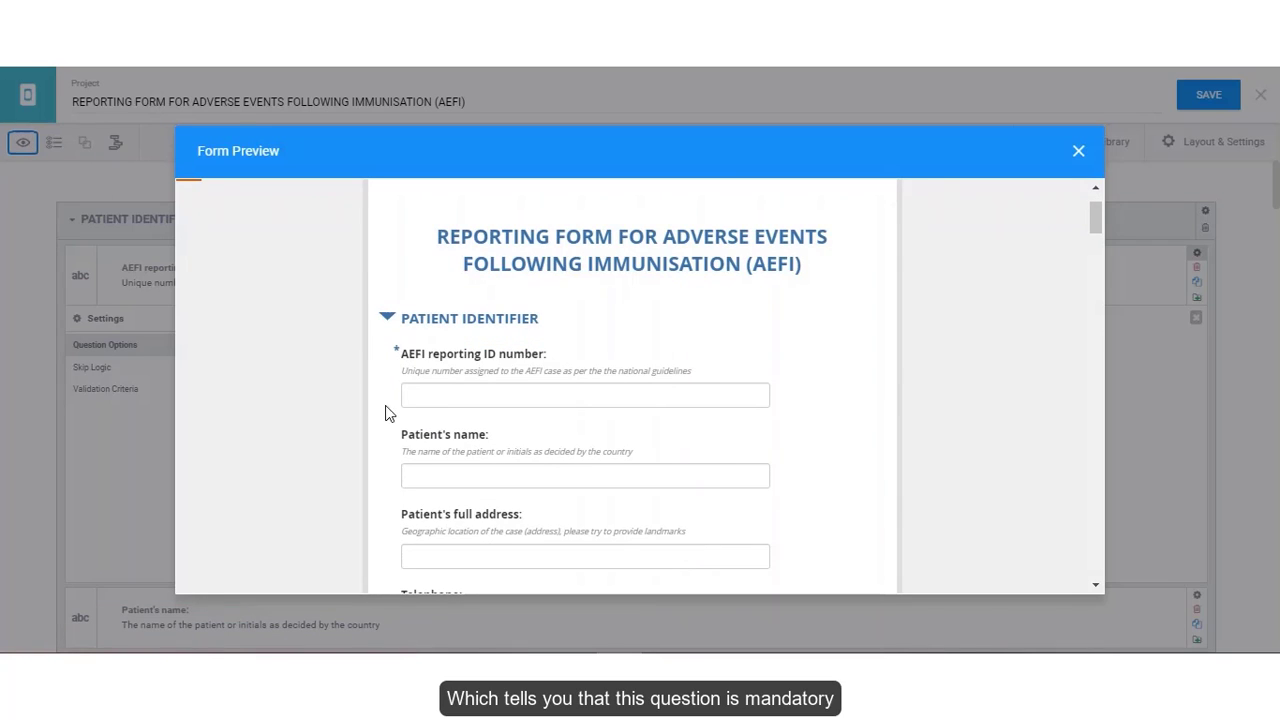
click(415, 396)
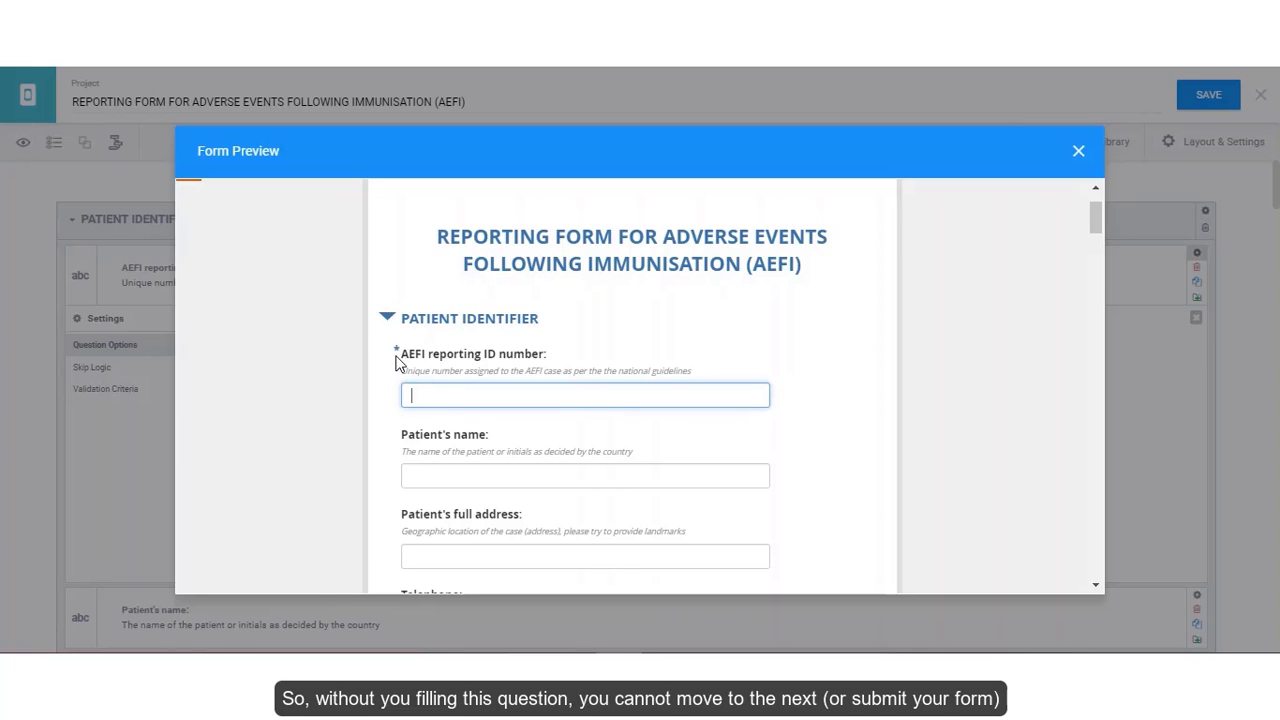